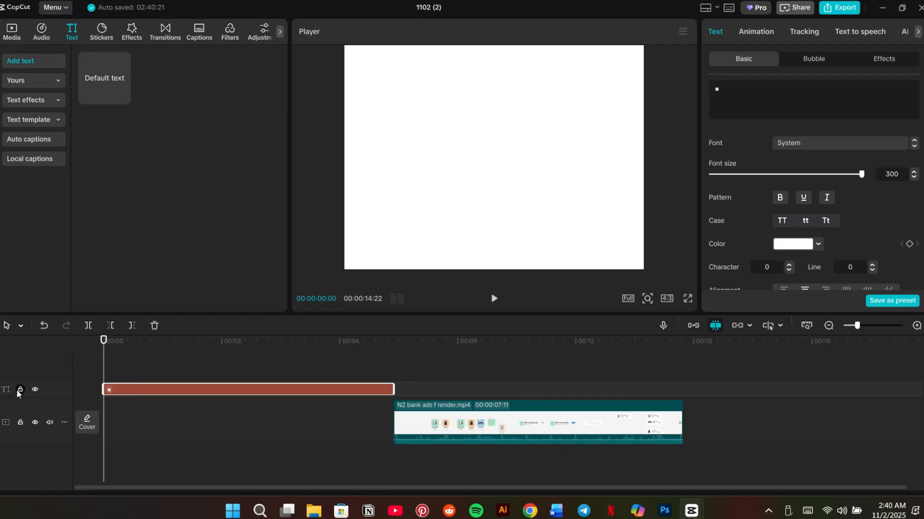
Unlock the text track and duplicate the full-frame square text clip onto a new track above it
{"action": "left_click", "coordinate": [19, 391]}
{"action": "left_click", "coordinate": [19, 390]}
{"action": "left_click", "coordinate": [115, 389]}
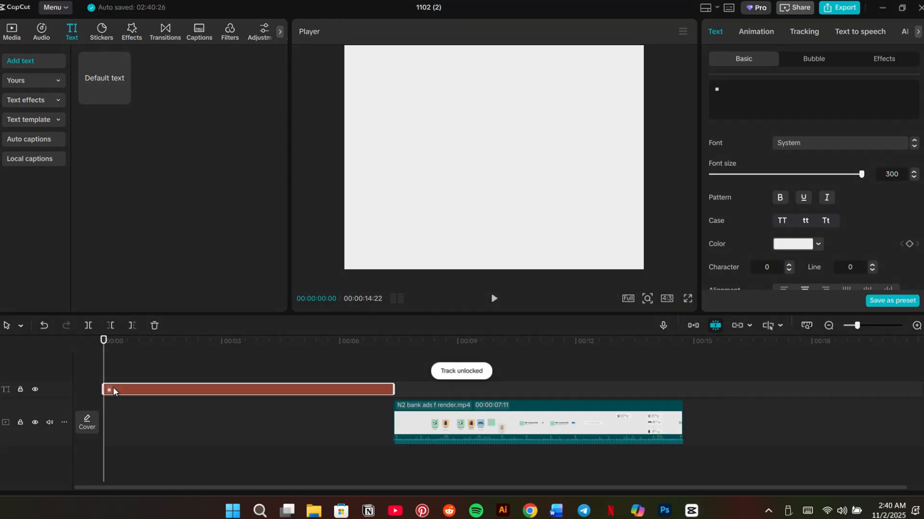
{"action": "right_click", "coordinate": [114, 387]}
{"action": "left_click", "coordinate": [129, 255]}
{"action": "right_click", "coordinate": [118, 362]}
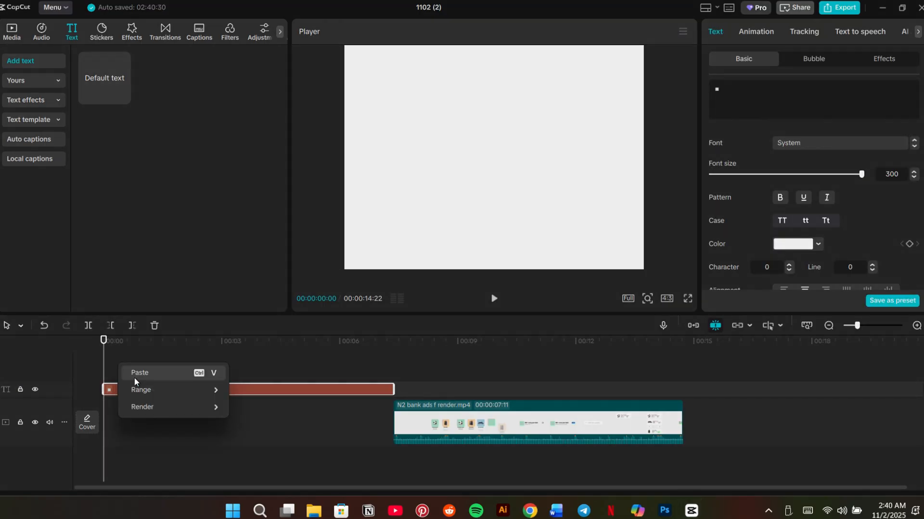
{"action": "left_click", "coordinate": [139, 373]}
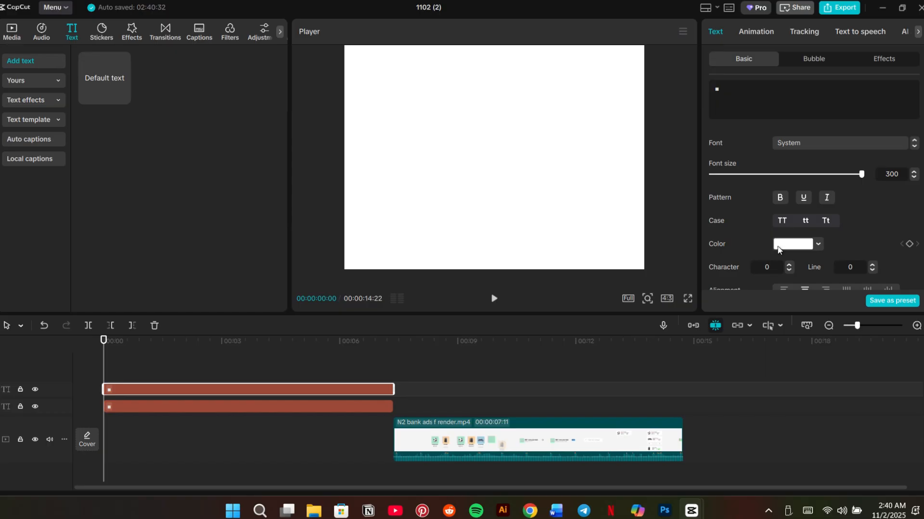
Recolor the duplicated text clip to A7E0C3, sampled from the green Football match card in the reference video
{"action": "left_click_drag", "start_coordinate": [104, 367], "coordinate": [432, 409]}
{"action": "left_click", "coordinate": [796, 248]}
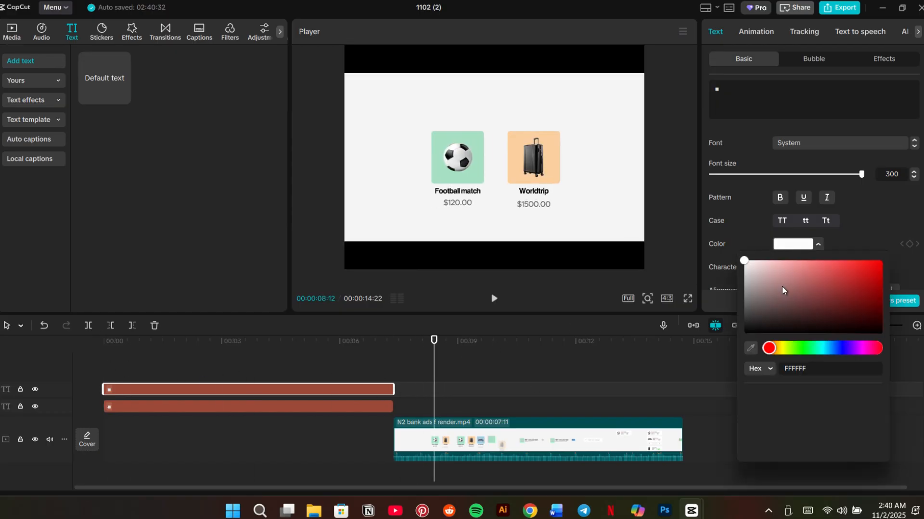
{"action": "left_click", "coordinate": [751, 348]}
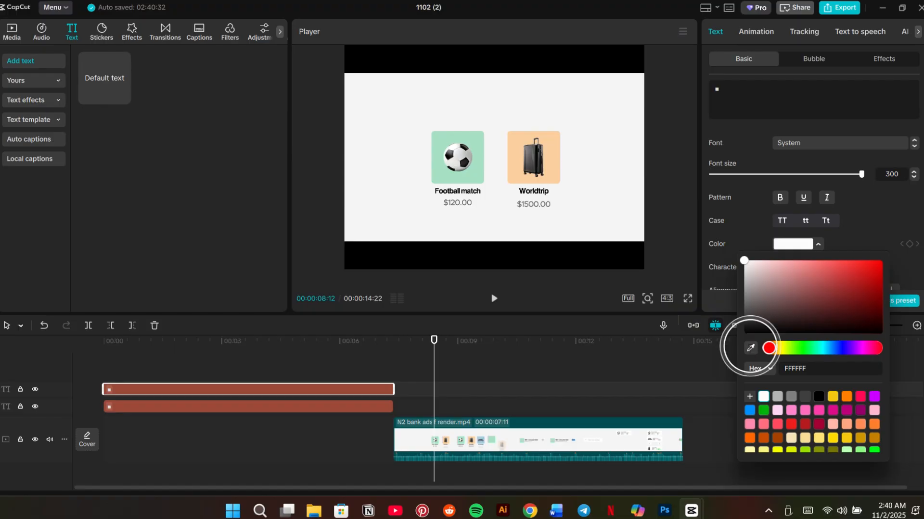
{"action": "left_click", "coordinate": [475, 143]}
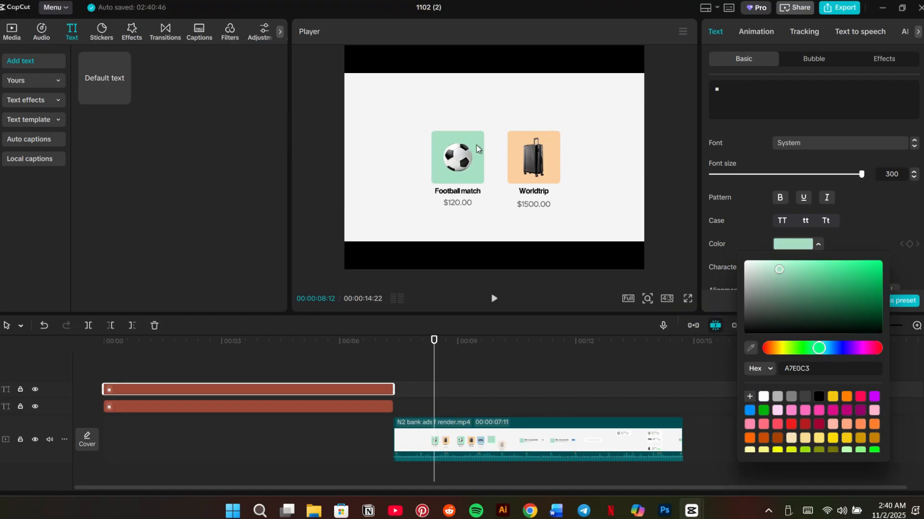
{"action": "left_click", "coordinate": [641, 342]}
Return the playhead to the start and convert the green text clip into a compound clip
{"action": "left_click_drag", "start_coordinate": [254, 348], "coordinate": [89, 382]}
{"action": "right_click", "coordinate": [117, 387]}
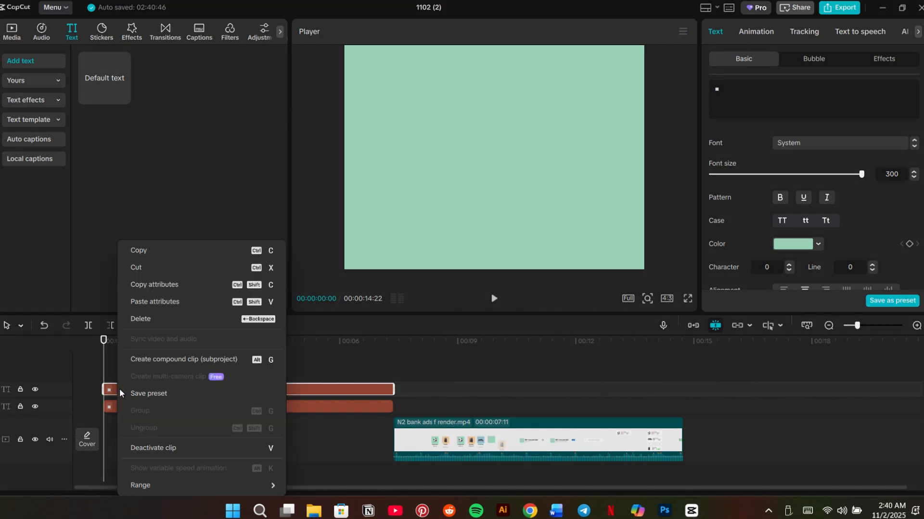
{"action": "left_click", "coordinate": [143, 356]}
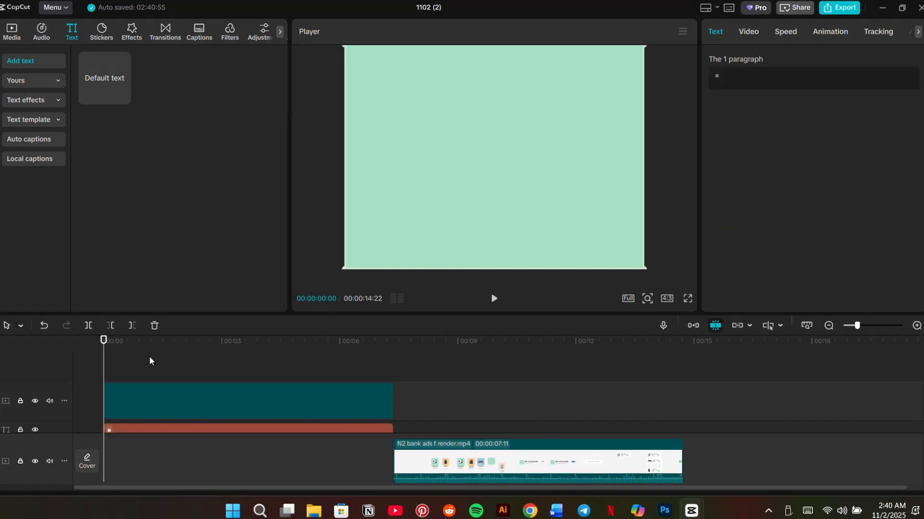
Apply a Rectangle mask to the compound clip and shrink it to a centered square about one sixth of the frame's width
{"action": "left_click", "coordinate": [749, 32]}
{"action": "left_click", "coordinate": [830, 60]}
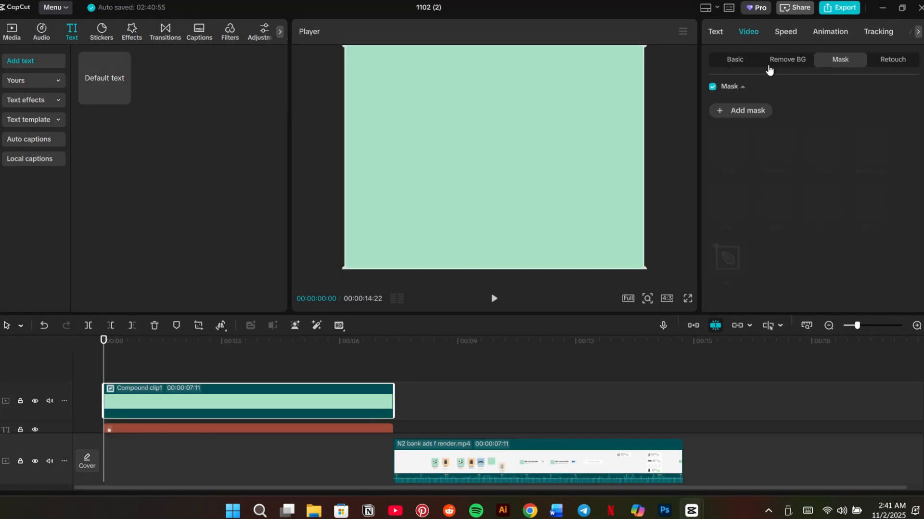
{"action": "left_click", "coordinate": [714, 116]}
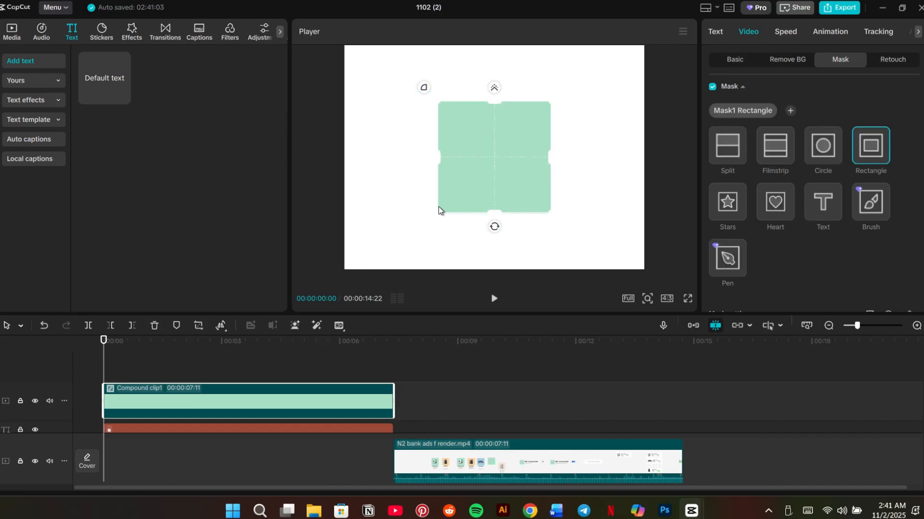
{"action": "left_click_drag", "start_coordinate": [439, 218], "coordinate": [470, 180]}
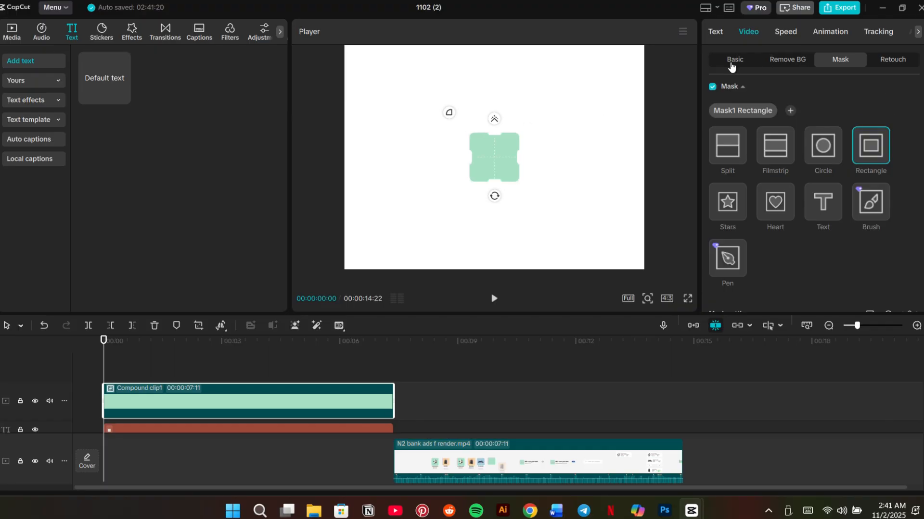
Add the soccer ball image on a track above the compound clip and scale it to about 11% inside the green square
{"action": "left_click", "coordinate": [11, 31]}
{"action": "double_click", "coordinate": [111, 117]}
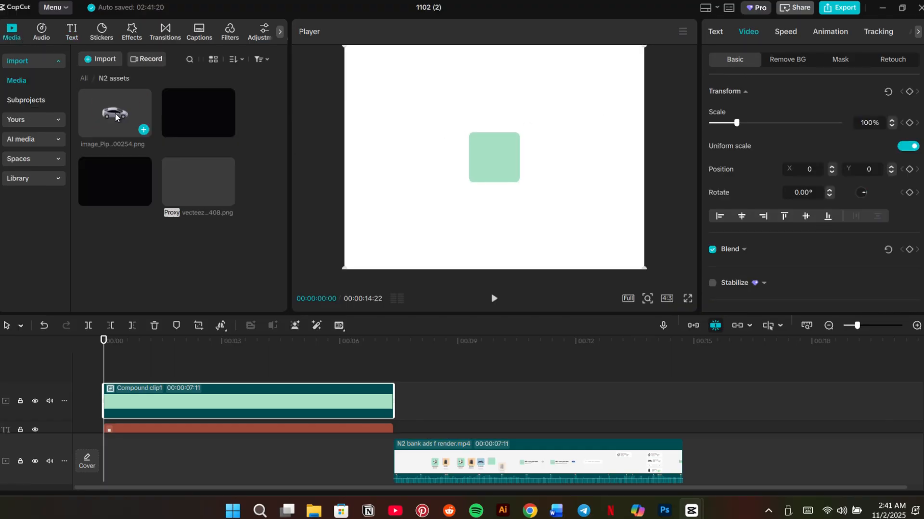
{"action": "left_click", "coordinate": [226, 197]}
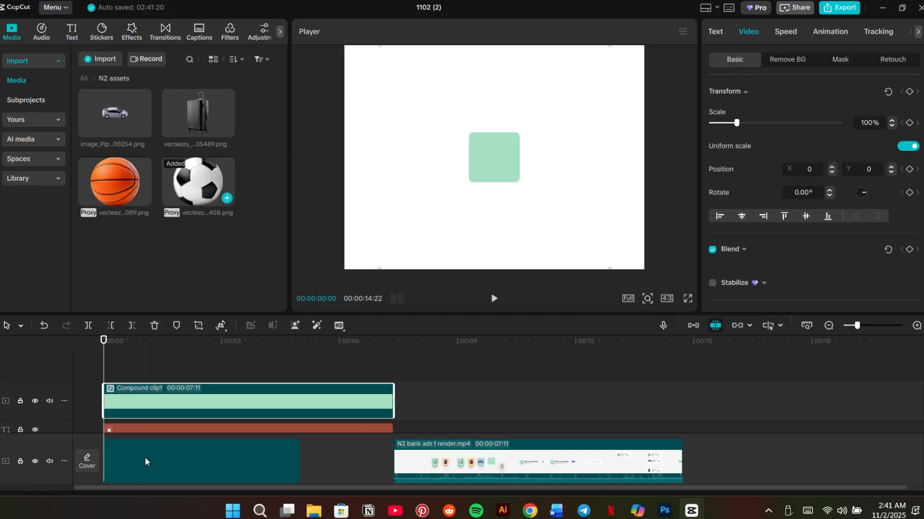
{"action": "left_click_drag", "start_coordinate": [146, 462], "coordinate": [147, 399]}
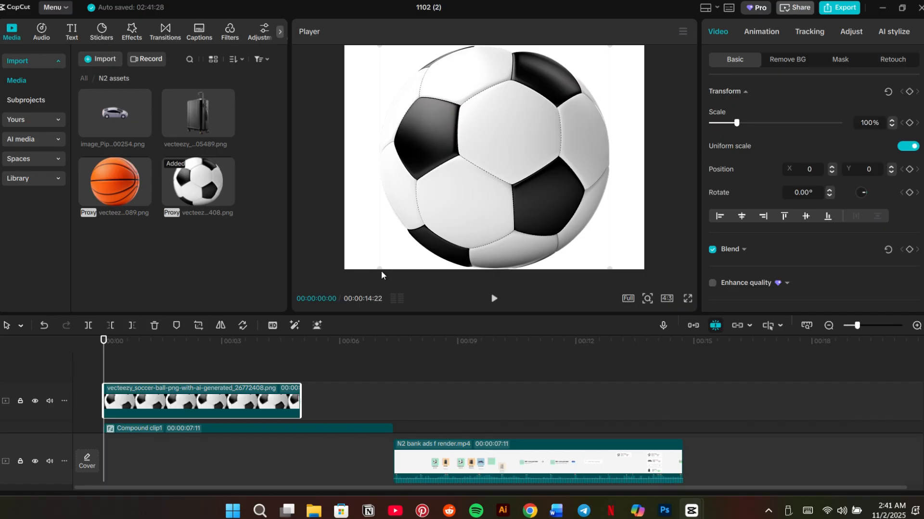
{"action": "left_click_drag", "start_coordinate": [382, 266], "coordinate": [510, 141]}
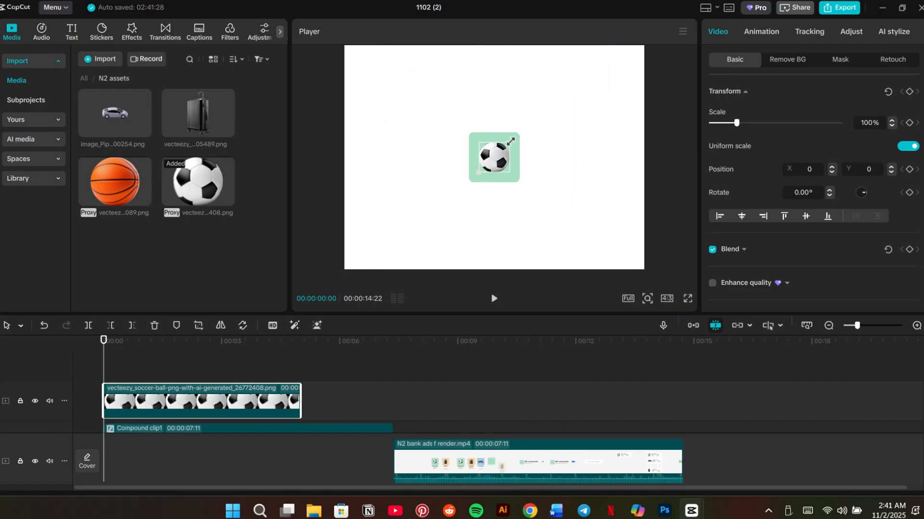
{"action": "left_click", "coordinate": [156, 367]}
{"action": "left_click", "coordinate": [218, 391]}
Add a default text clip at the start of the timeline and change its wording to "Football match"
{"action": "key", "text": "Home"}
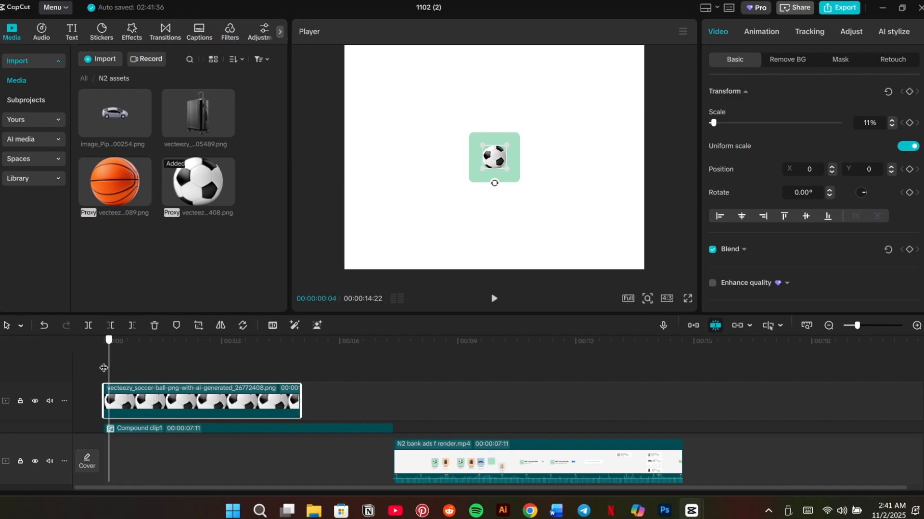
{"action": "left_click", "coordinate": [76, 34]}
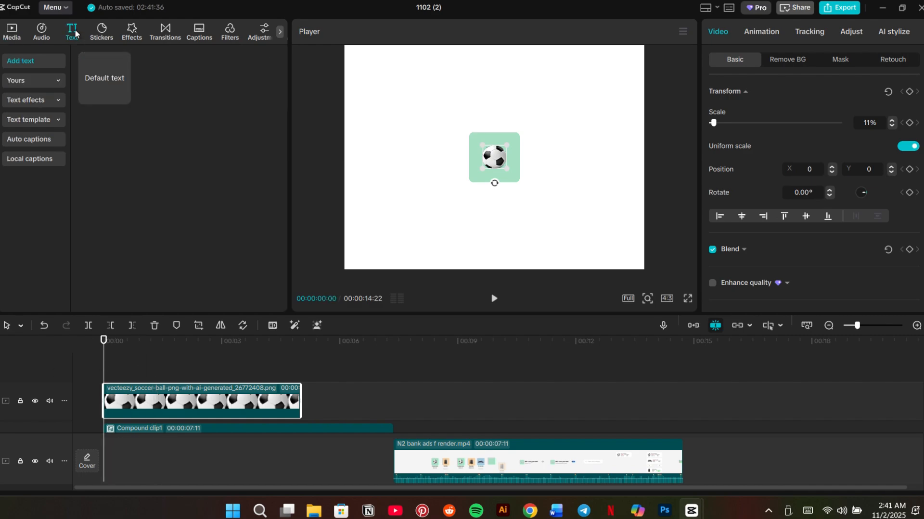
{"action": "left_click", "coordinate": [118, 98]}
{"action": "left_click_drag", "start_coordinate": [752, 95], "coordinate": [725, 80]}
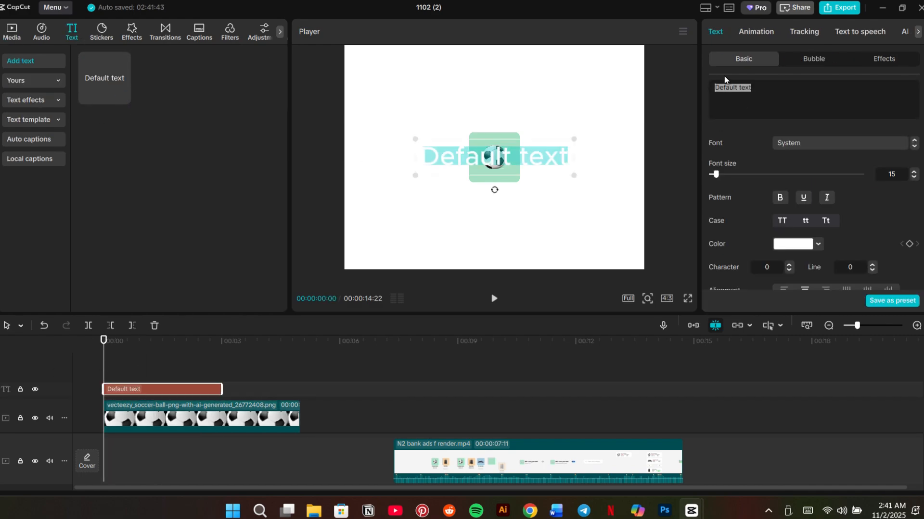
{"action": "type", "text": "F"}
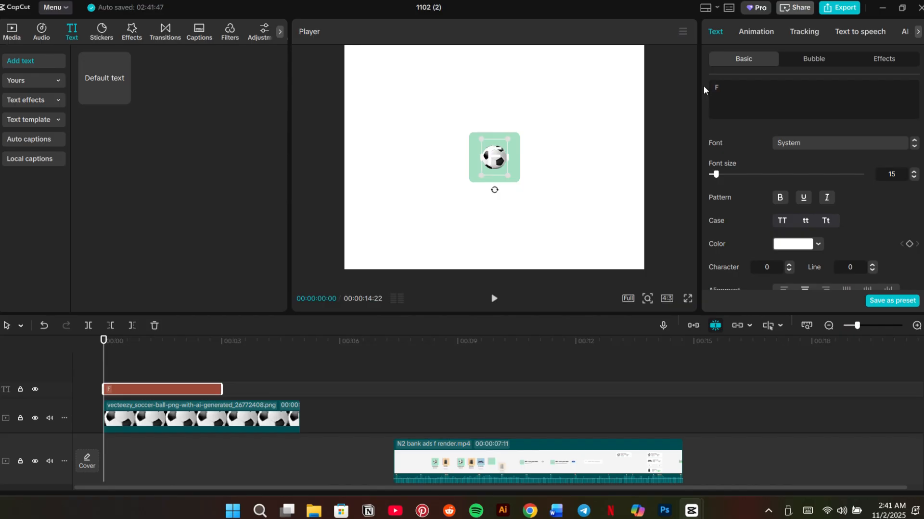
{"action": "type", "text": "ootball"}
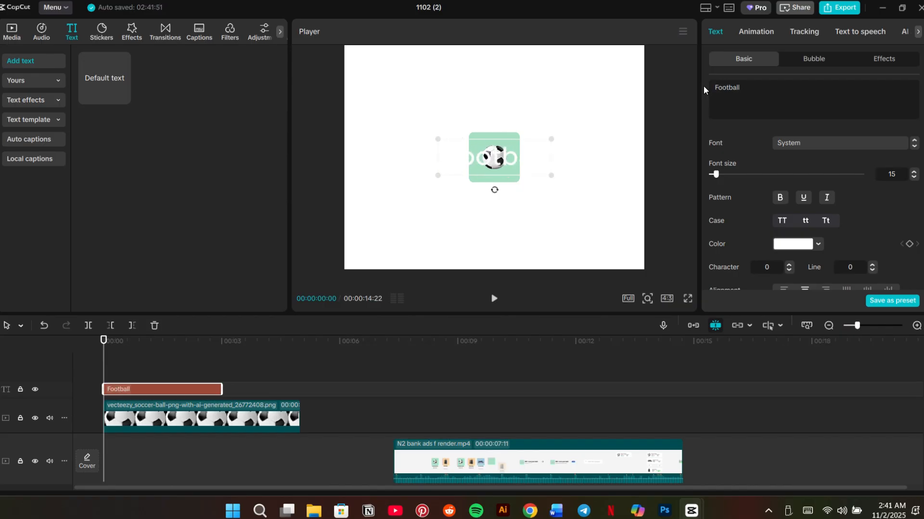
{"action": "type", "text": " match"}
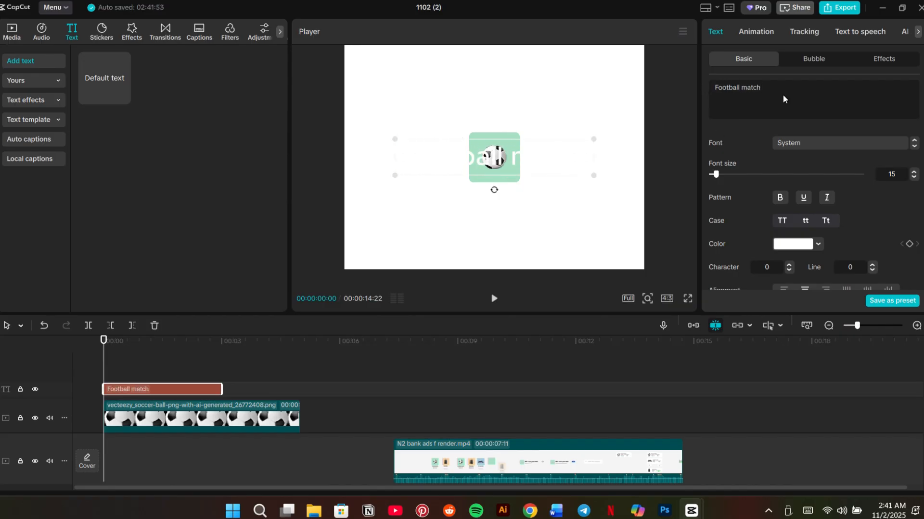
Style the "Football match" text in black Europa Grotesk SH Medium and shrink it to fit directly beneath the green square
{"action": "left_click", "coordinate": [803, 245]}
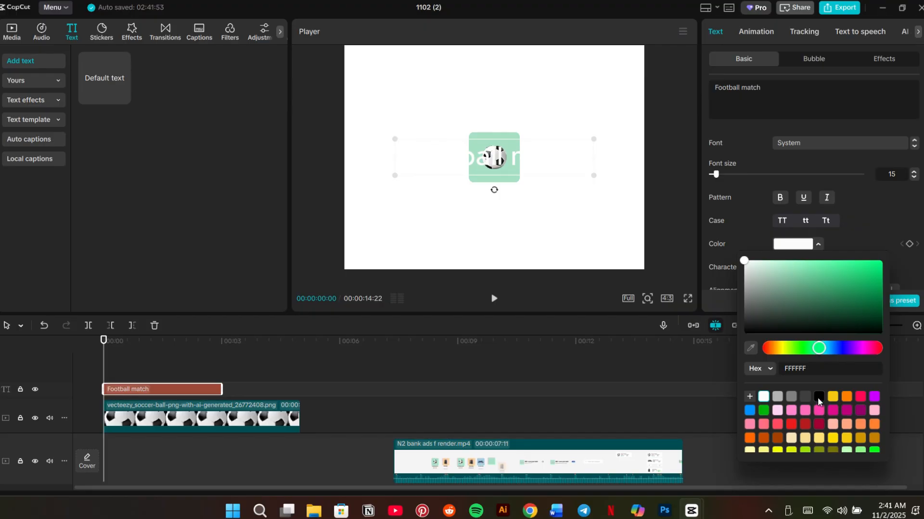
{"action": "left_click", "coordinate": [818, 397]}
{"action": "left_click", "coordinate": [787, 143]}
{"action": "left_click", "coordinate": [787, 143]}
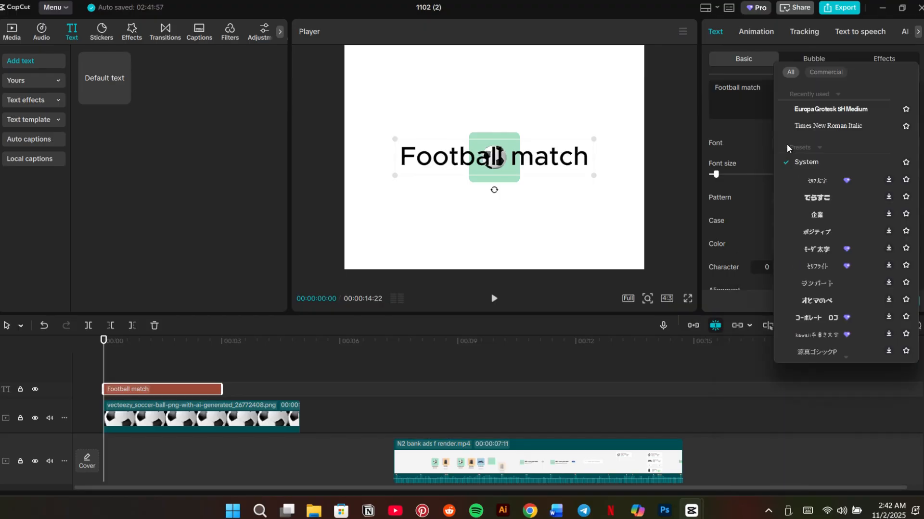
{"action": "left_click", "coordinate": [803, 111]}
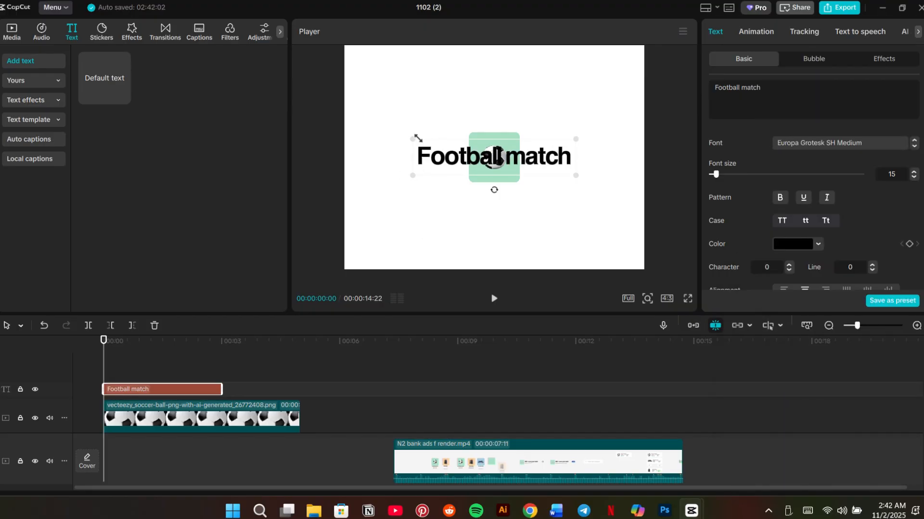
{"action": "left_click_drag", "start_coordinate": [412, 140], "coordinate": [484, 190]}
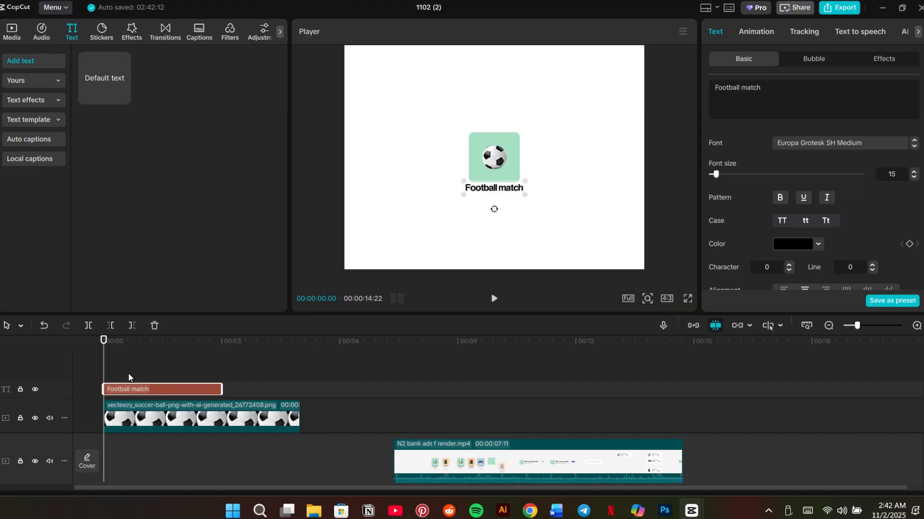
Add a second default text clip at the start of the timeline and change its wording to "$120.00"
{"action": "left_click", "coordinate": [123, 96]}
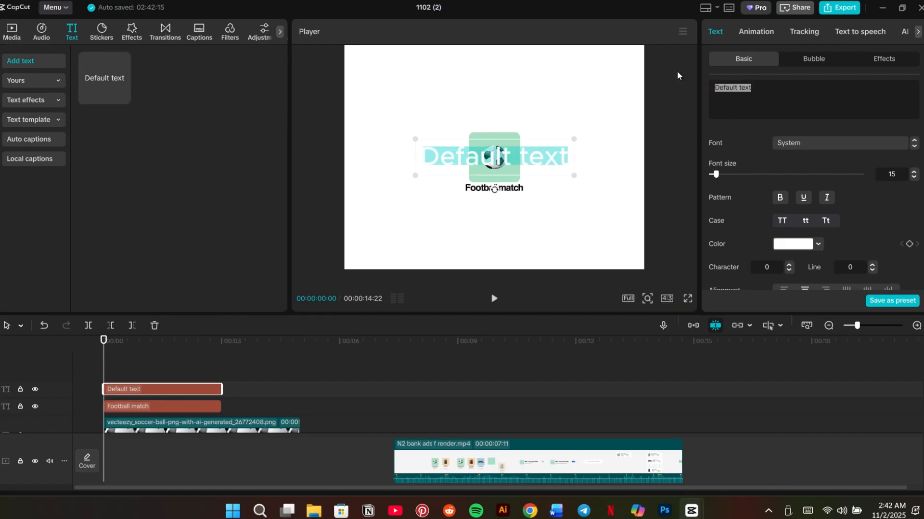
{"action": "type", "text": "$"}
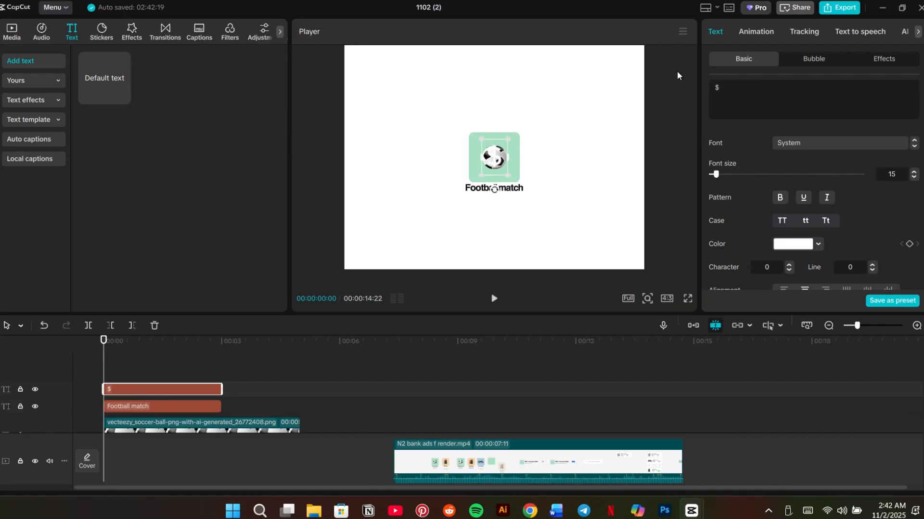
{"action": "type", "text": "7"}
{"action": "key", "text": "BackSpace"}
{"action": "type", "text": "120"}
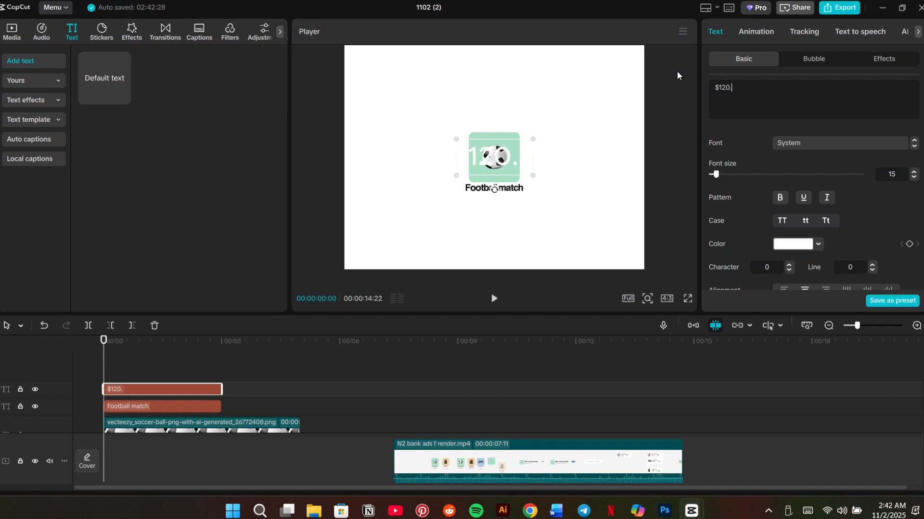
{"action": "type", "text": ".00"}
Color the "$120.00" text black and set its character spacing to -1
{"action": "left_click", "coordinate": [806, 244]}
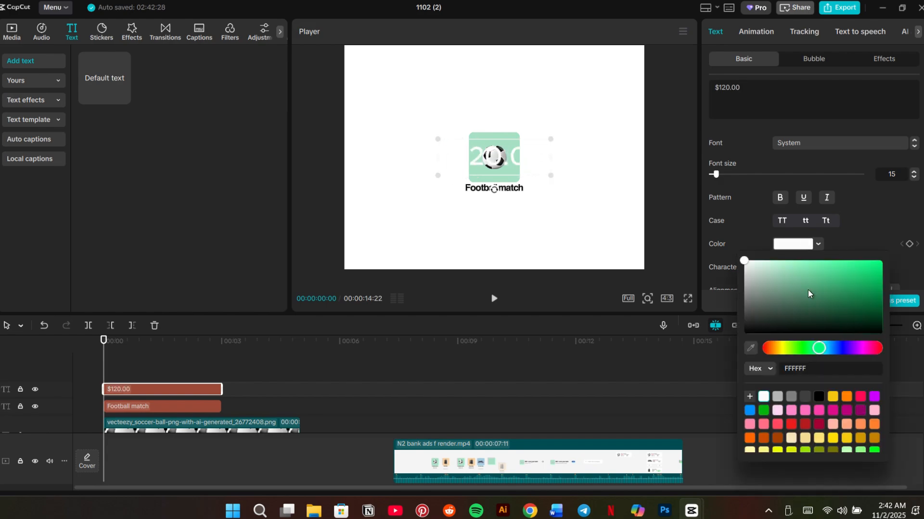
{"action": "left_click", "coordinate": [821, 399]}
{"action": "left_click", "coordinate": [754, 217]}
{"action": "scroll", "coordinate": [751, 218], "scroll_direction": "down", "scroll_amount": 1}
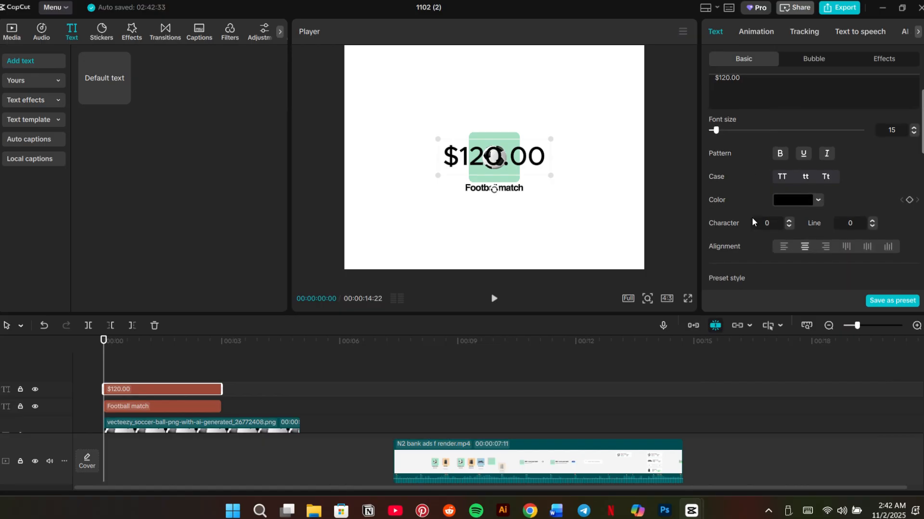
{"action": "left_click", "coordinate": [789, 227]}
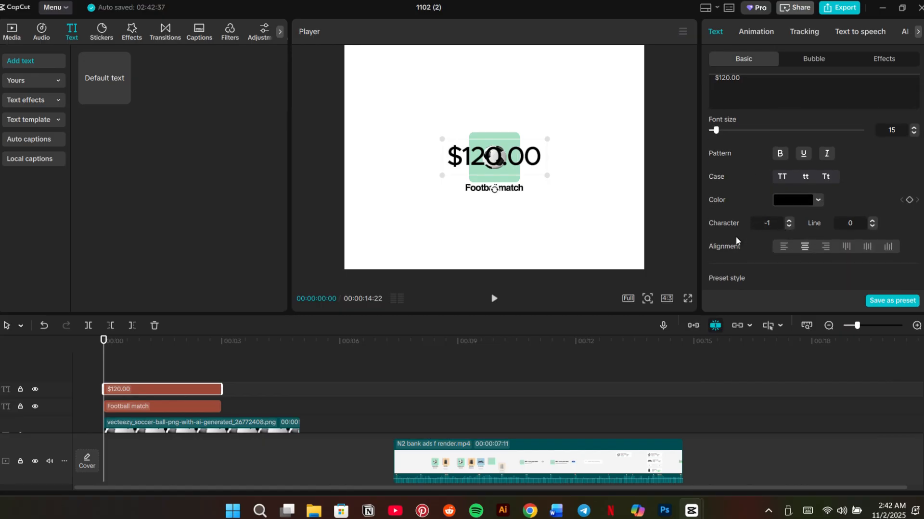
Shrink the "$120.00" text beneath the "Football match" title and lower its opacity to about 43%
{"action": "left_click_drag", "start_coordinate": [450, 174], "coordinate": [487, 208]}
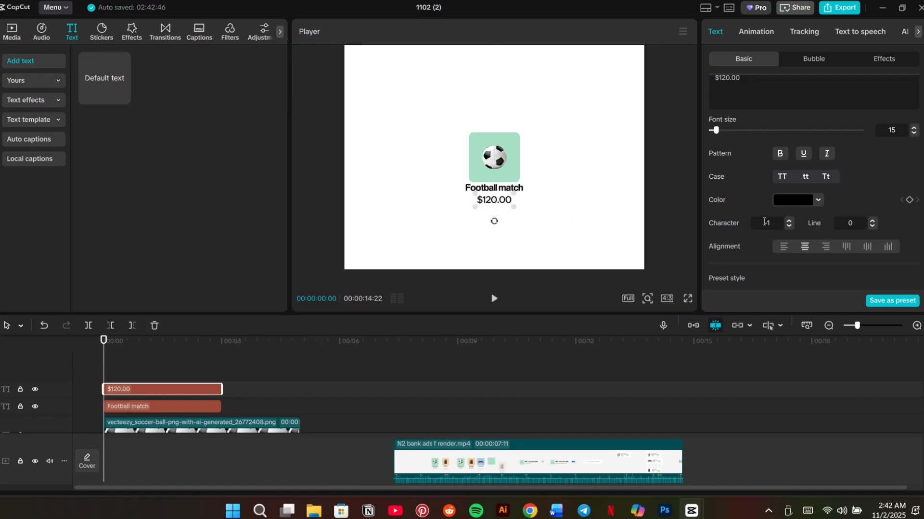
{"action": "scroll", "coordinate": [793, 212], "scroll_direction": "down", "scroll_amount": 10}
{"action": "scroll", "coordinate": [799, 192], "scroll_direction": "up", "scroll_amount": 1}
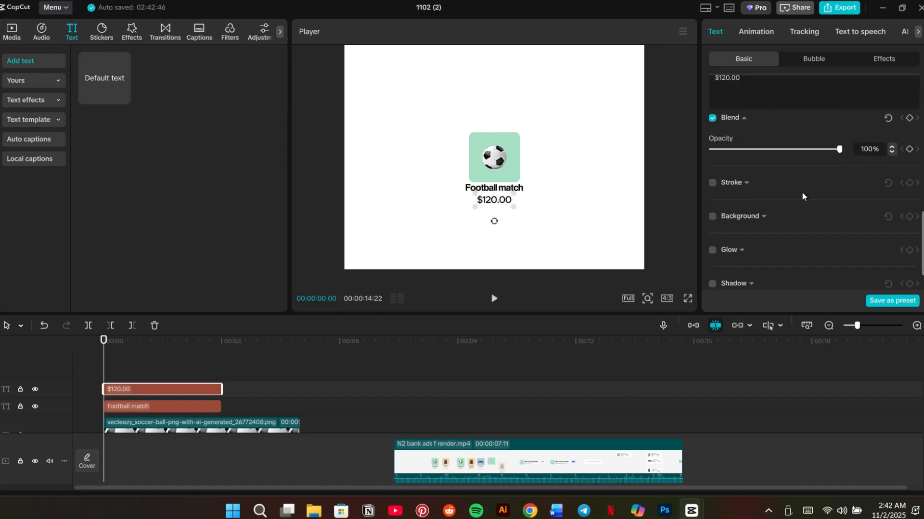
{"action": "left_click_drag", "start_coordinate": [806, 149], "coordinate": [766, 150]}
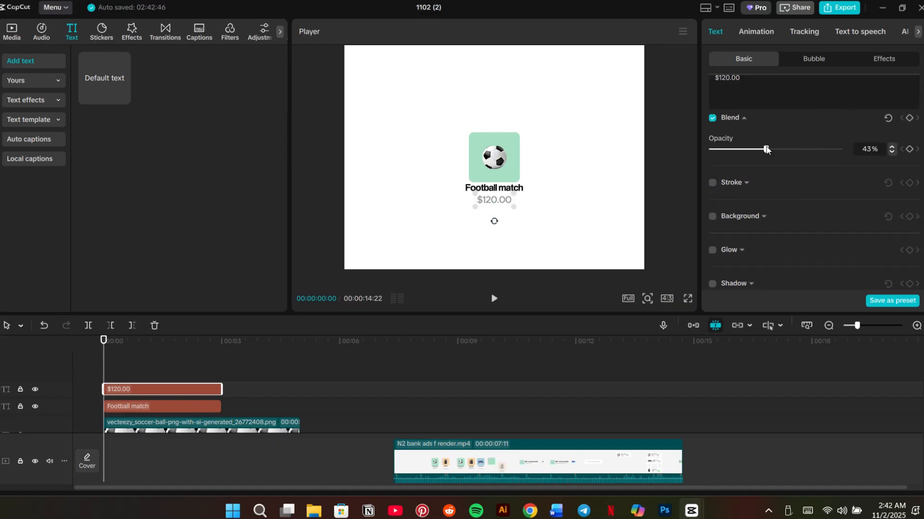
{"action": "left_click", "coordinate": [123, 379]}
{"action": "left_click", "coordinate": [137, 391]}
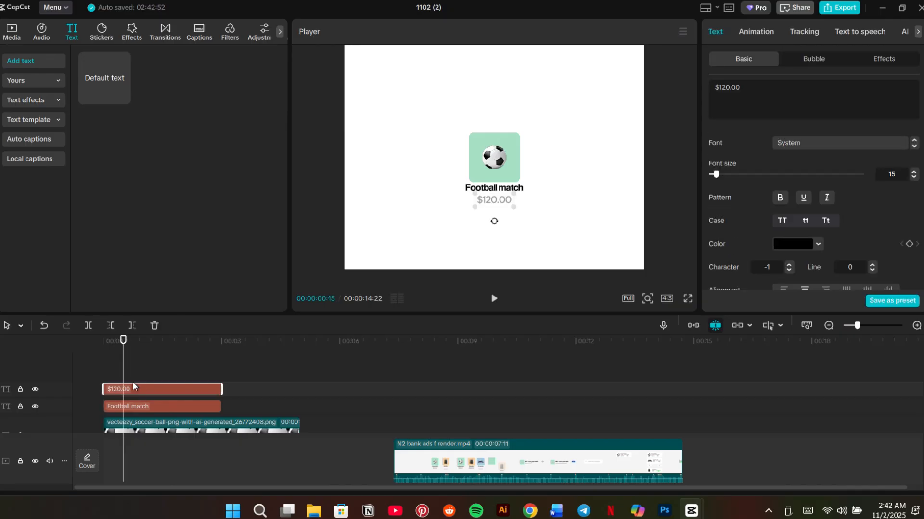
Nudge the "$120.00" text slightly down, then lower the "Football match" text to a vertical position of about -402
{"action": "scroll", "coordinate": [802, 241], "scroll_direction": "down", "scroll_amount": 5}
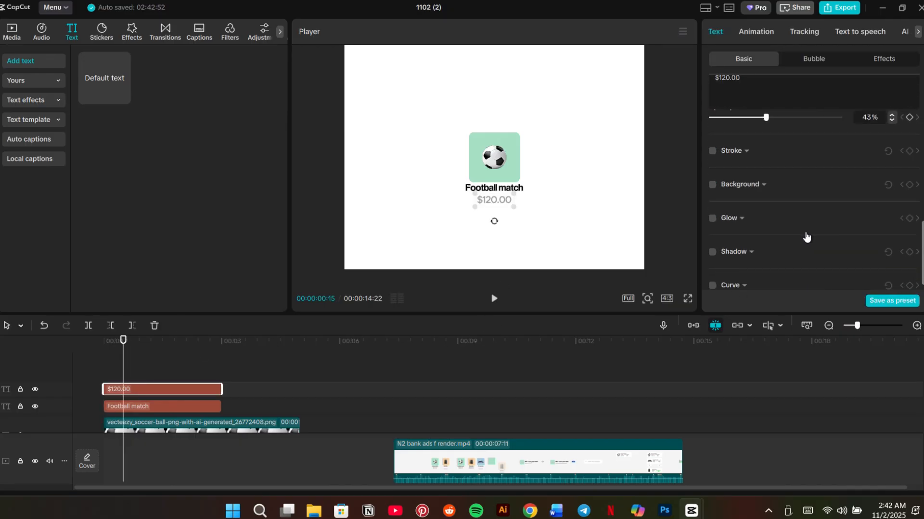
{"action": "scroll", "coordinate": [820, 214], "scroll_direction": "up", "scroll_amount": 4}
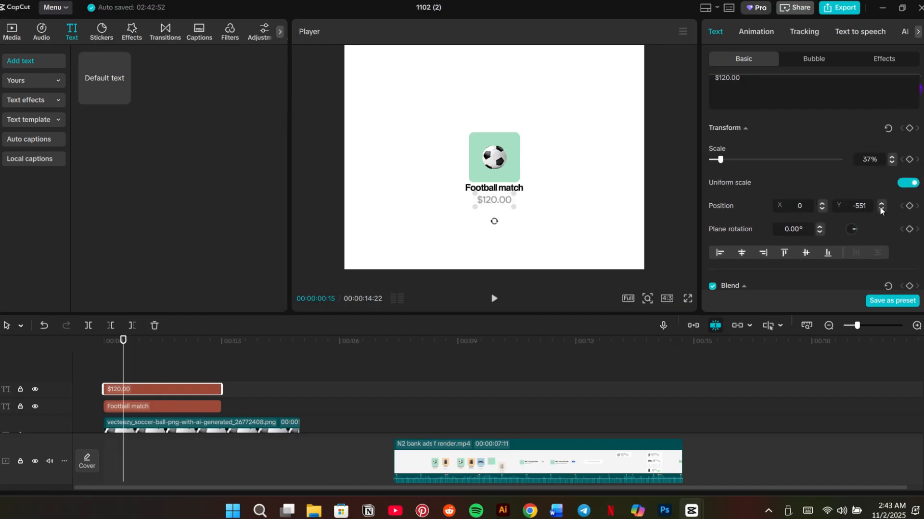
{"action": "left_click", "coordinate": [115, 370]}
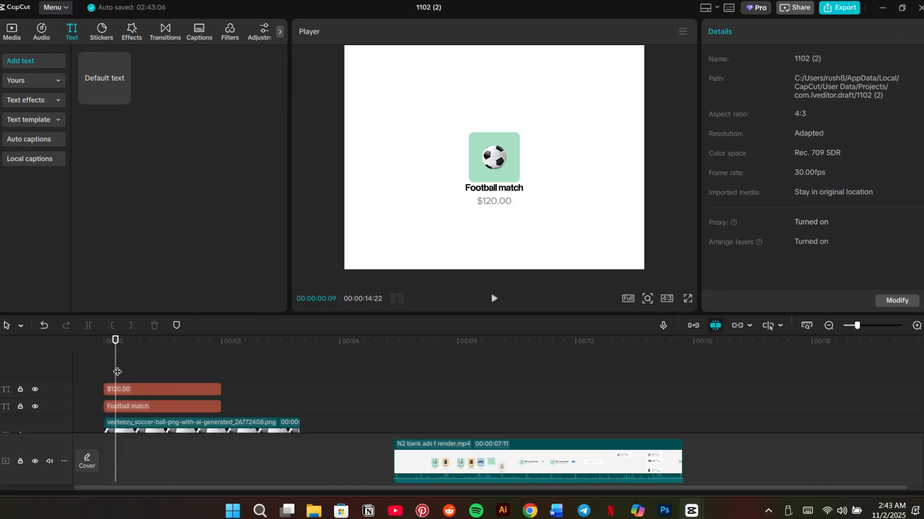
{"action": "left_click", "coordinate": [149, 410]}
{"action": "scroll", "coordinate": [794, 250], "scroll_direction": "down", "scroll_amount": 5}
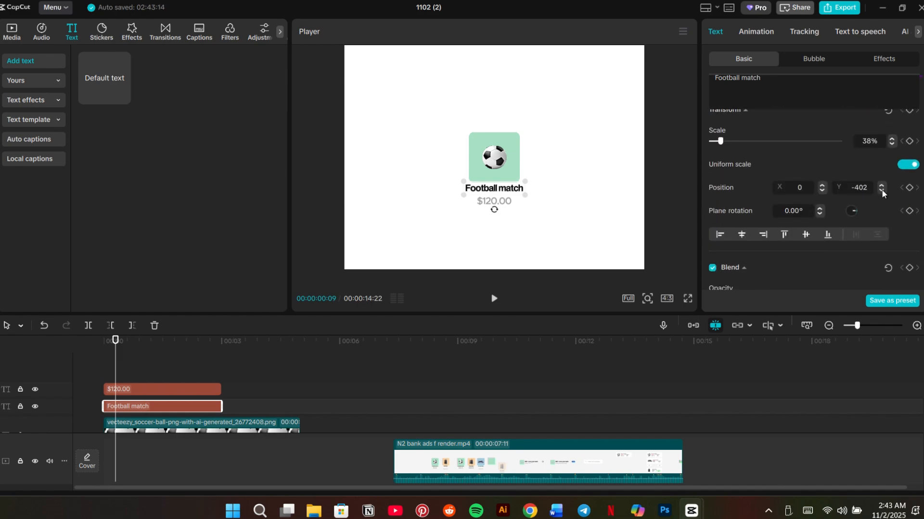
{"action": "left_click", "coordinate": [127, 374]}
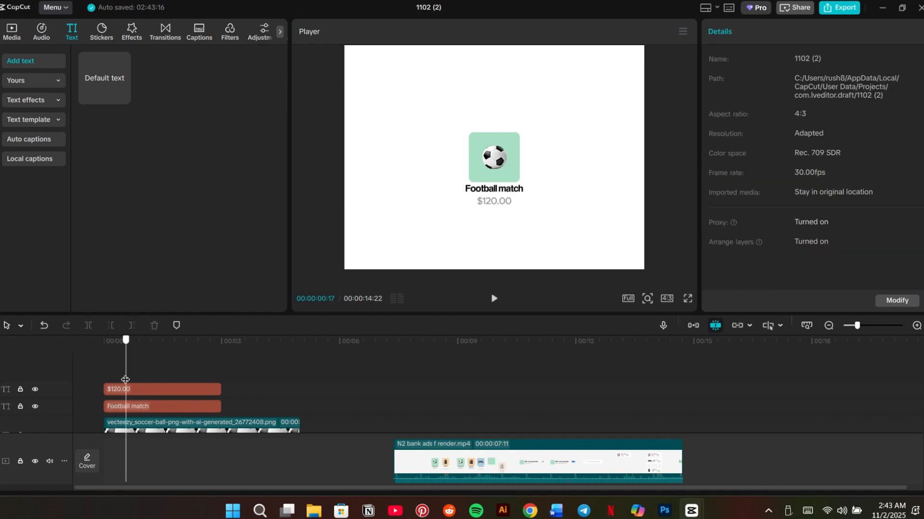
Give the "$120.00" text the Slide Up entrance animation with a duration of 1.0 s
{"action": "left_click_drag", "start_coordinate": [126, 380], "coordinate": [71, 382]}
{"action": "left_click", "coordinate": [112, 388]}
{"action": "left_click", "coordinate": [745, 35]}
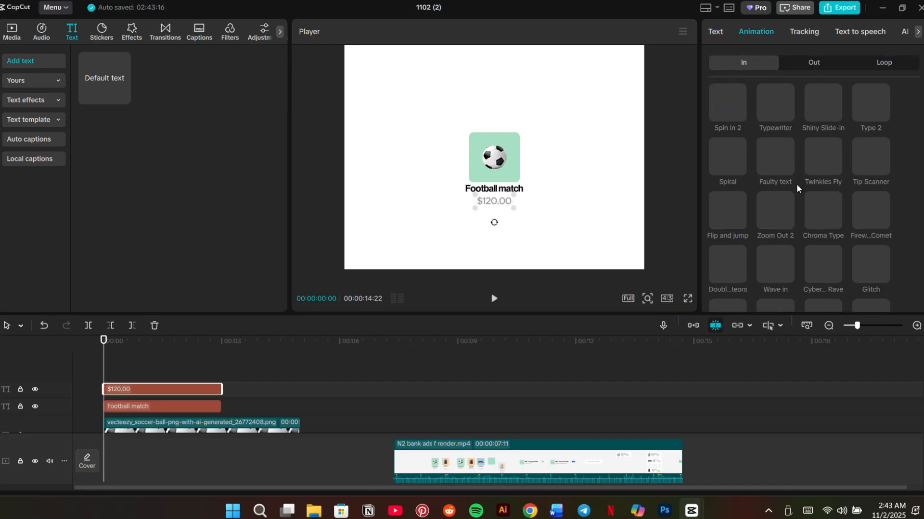
{"action": "scroll", "coordinate": [786, 202], "scroll_direction": "down", "scroll_amount": 5}
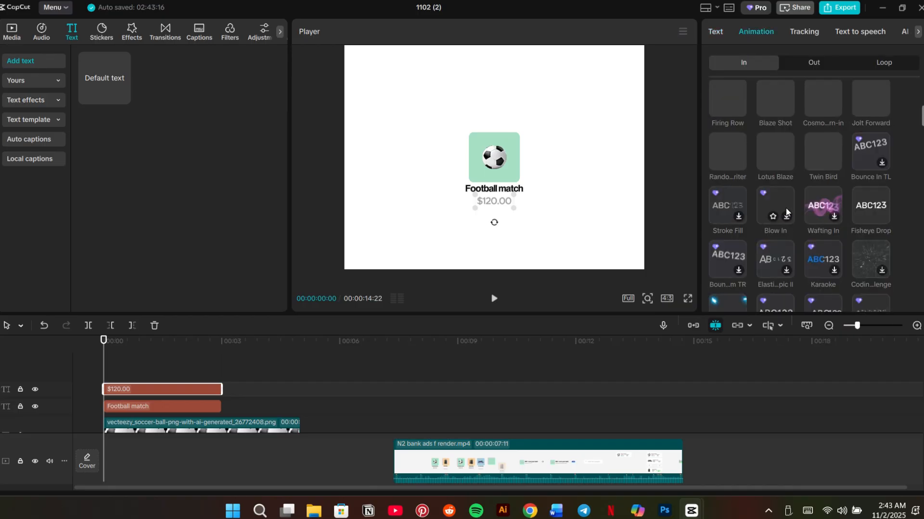
{"action": "scroll", "coordinate": [776, 227], "scroll_direction": "down", "scroll_amount": 3}
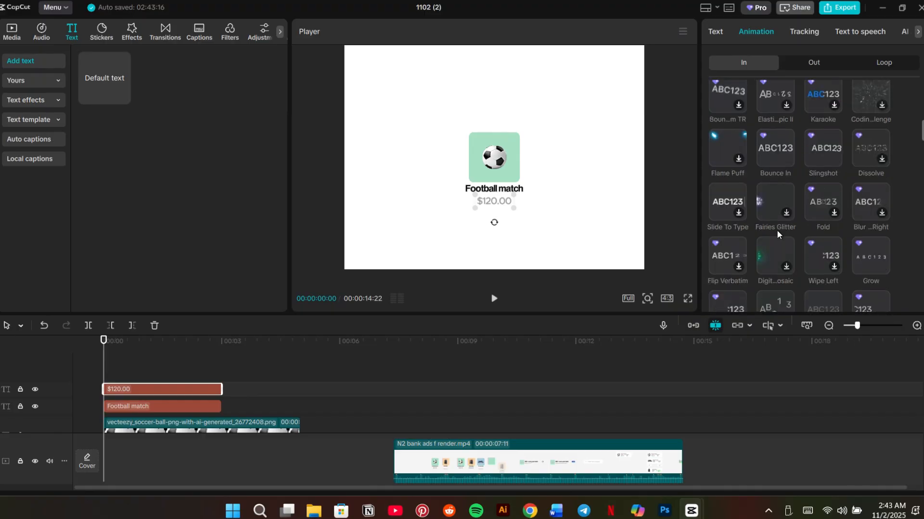
{"action": "scroll", "coordinate": [776, 235], "scroll_direction": "down", "scroll_amount": 5}
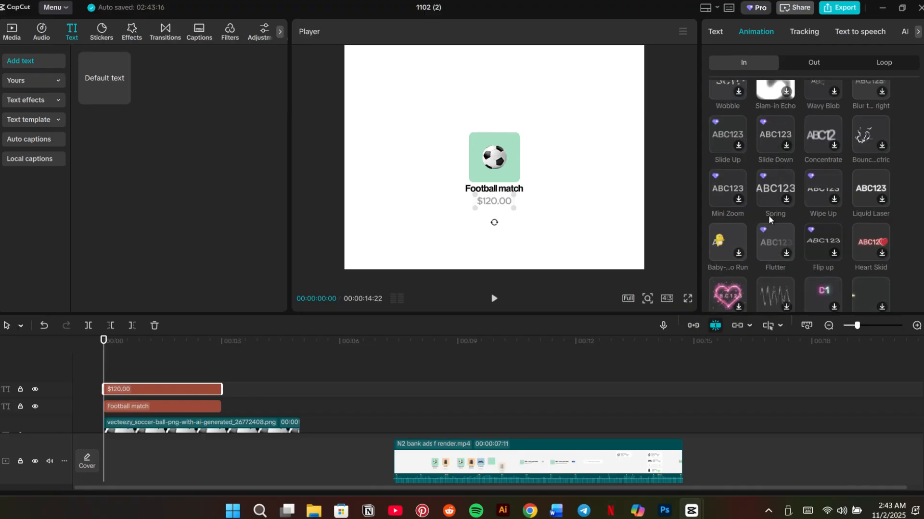
{"action": "scroll", "coordinate": [769, 216], "scroll_direction": "down", "scroll_amount": 3}
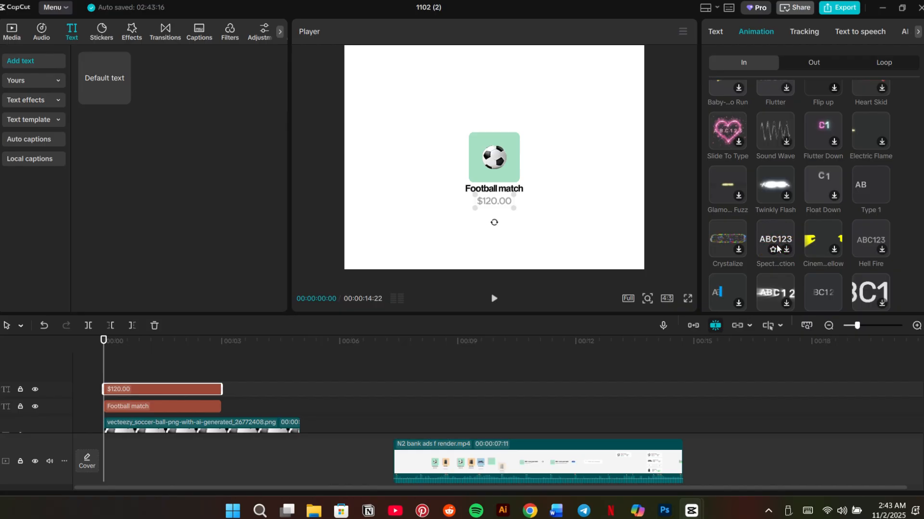
{"action": "scroll", "coordinate": [776, 247], "scroll_direction": "down", "scroll_amount": 1}
{"action": "scroll", "coordinate": [776, 246], "scroll_direction": "down", "scroll_amount": 3}
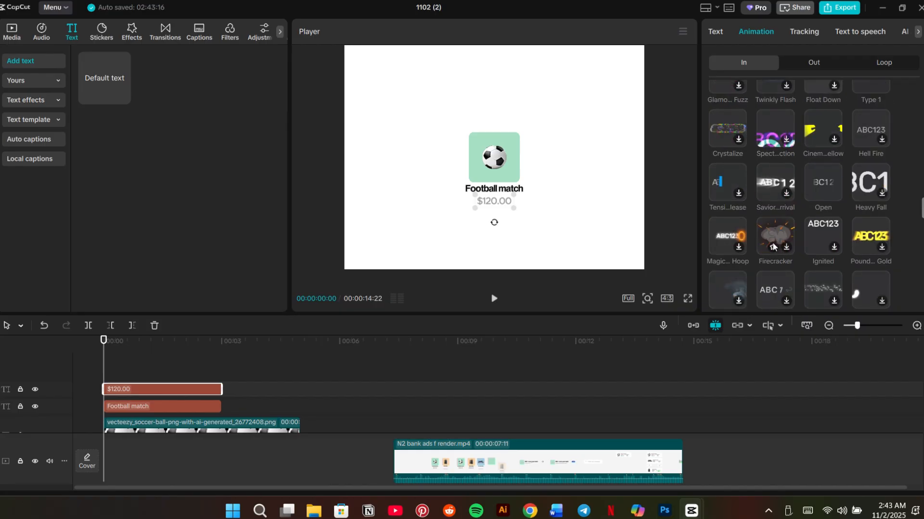
{"action": "scroll", "coordinate": [773, 246], "scroll_direction": "down", "scroll_amount": 3}
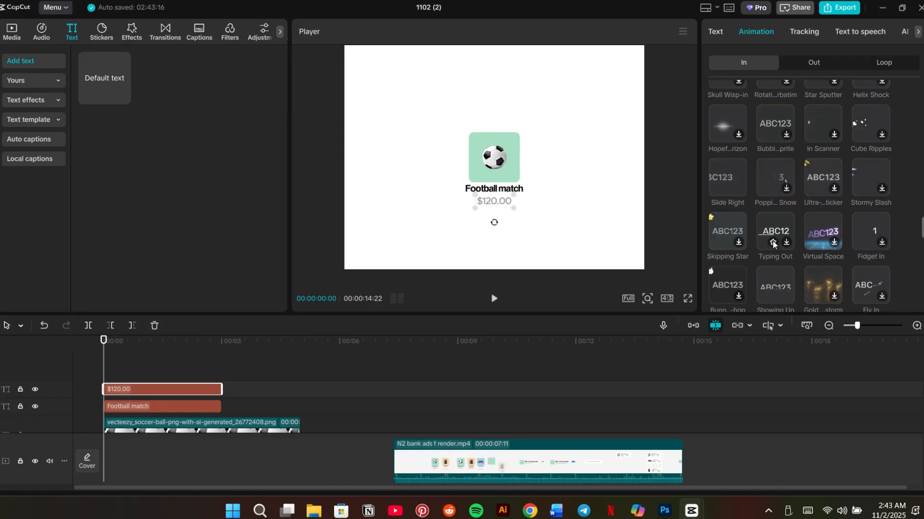
{"action": "scroll", "coordinate": [769, 274], "scroll_direction": "down", "scroll_amount": 1}
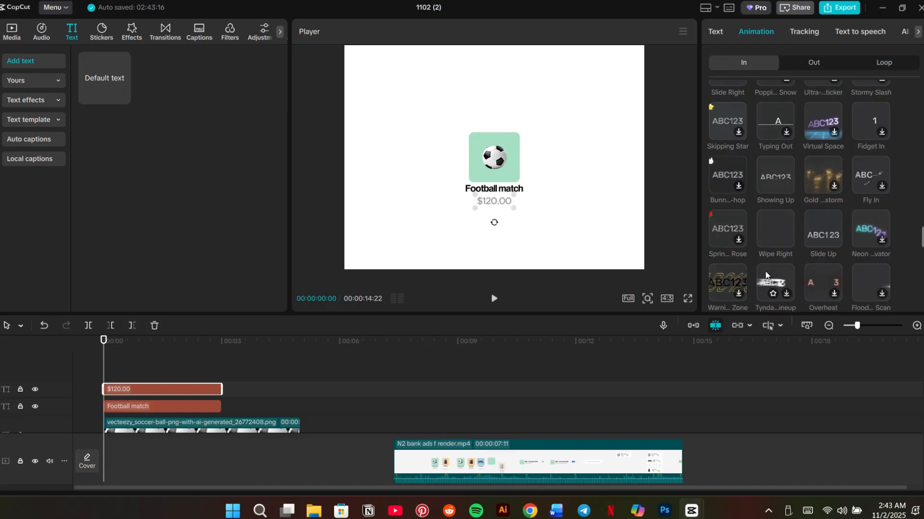
{"action": "left_click", "coordinate": [812, 235]}
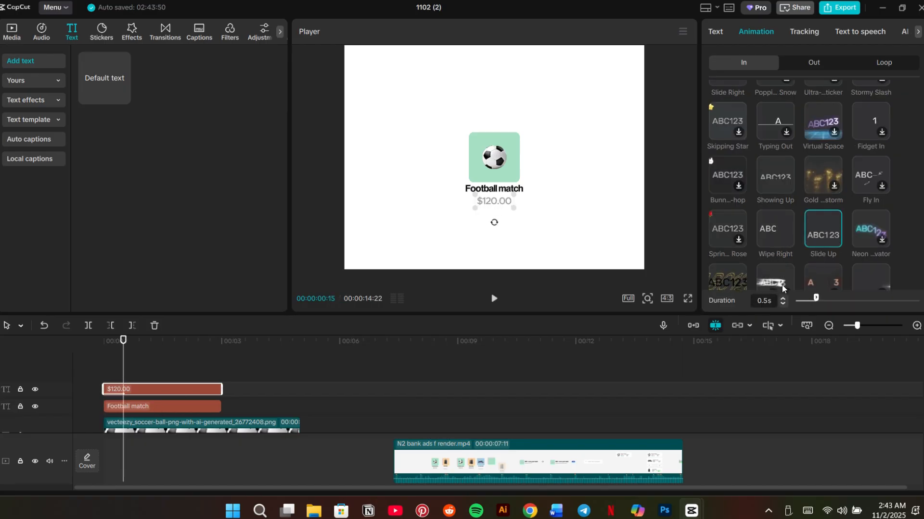
{"action": "left_click_drag", "start_coordinate": [830, 303], "coordinate": [838, 303]}
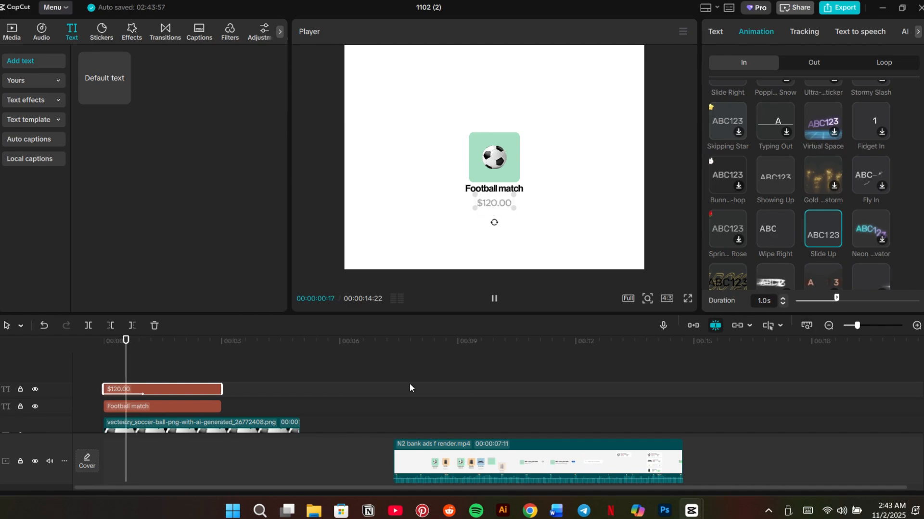
Extend the "Football match" and "$120.00" text clips to end with the soccer ball clip
{"action": "scroll", "coordinate": [202, 388], "scroll_direction": "down", "scroll_amount": 2}
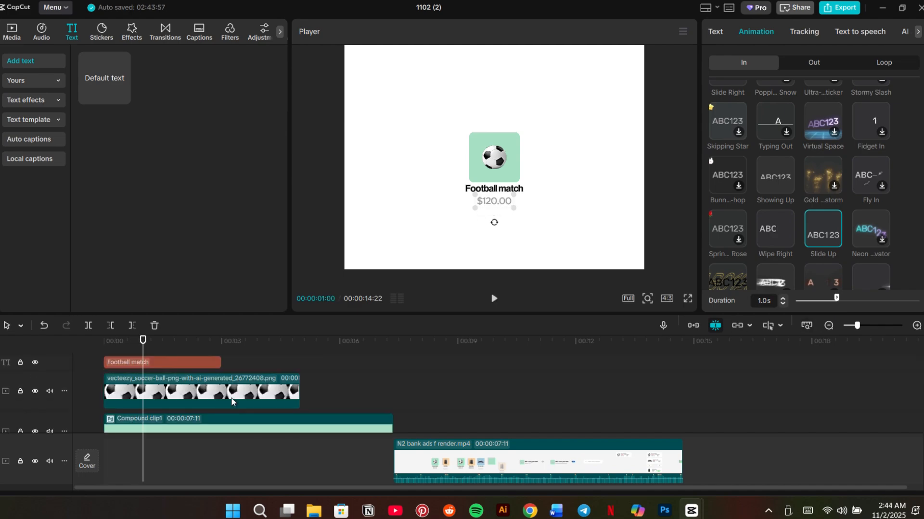
{"action": "left_click", "coordinate": [232, 402]}
{"action": "scroll", "coordinate": [262, 379], "scroll_direction": "up", "scroll_amount": 2}
{"action": "left_click", "coordinate": [220, 379]}
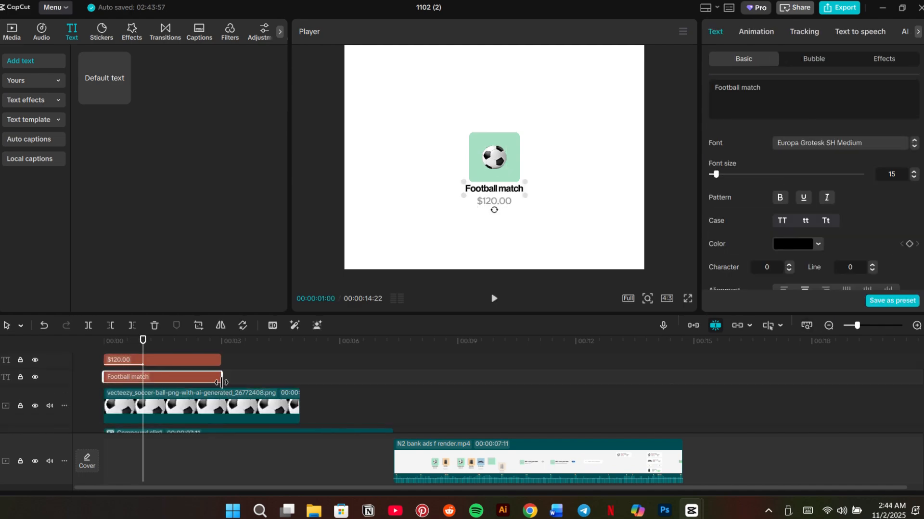
{"action": "left_click_drag", "start_coordinate": [222, 382], "coordinate": [293, 383]}
{"action": "left_click", "coordinate": [219, 359]}
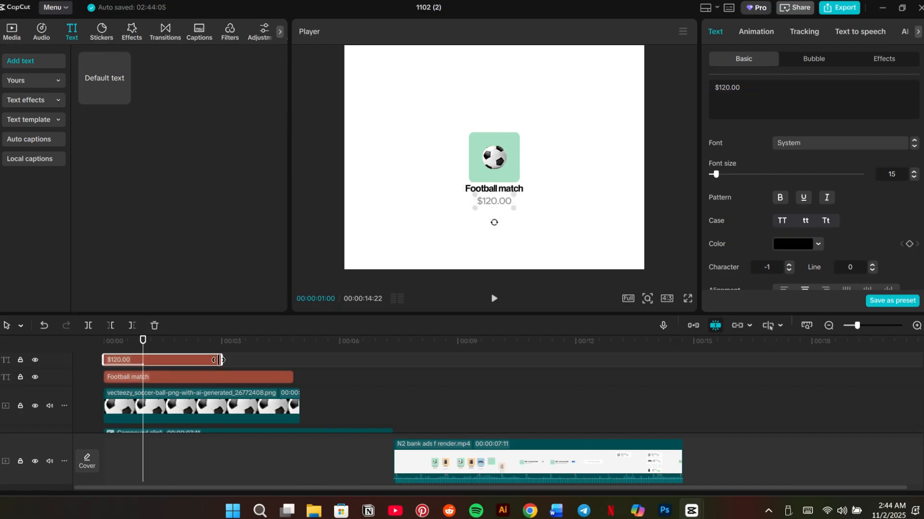
{"action": "left_click_drag", "start_coordinate": [219, 360], "coordinate": [300, 381]}
{"action": "left_click", "coordinate": [284, 382]}
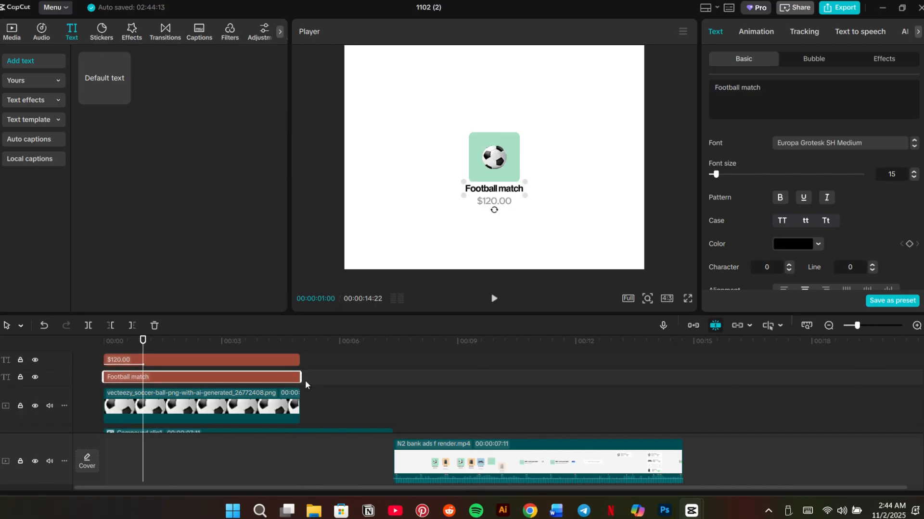
Trim the green square's compound clip to 5 seconds so it ends with the soccer ball clip
{"action": "scroll", "coordinate": [304, 384], "scroll_direction": "down", "scroll_amount": 3}
{"action": "left_click", "coordinate": [318, 395]}
{"action": "left_click_drag", "start_coordinate": [392, 403], "coordinate": [274, 423]}
Combine both texts, the soccer ball and the green square clips into one compound clip
{"action": "scroll", "coordinate": [325, 388], "scroll_direction": "up", "scroll_amount": 3}
{"action": "left_click", "coordinate": [324, 388]}
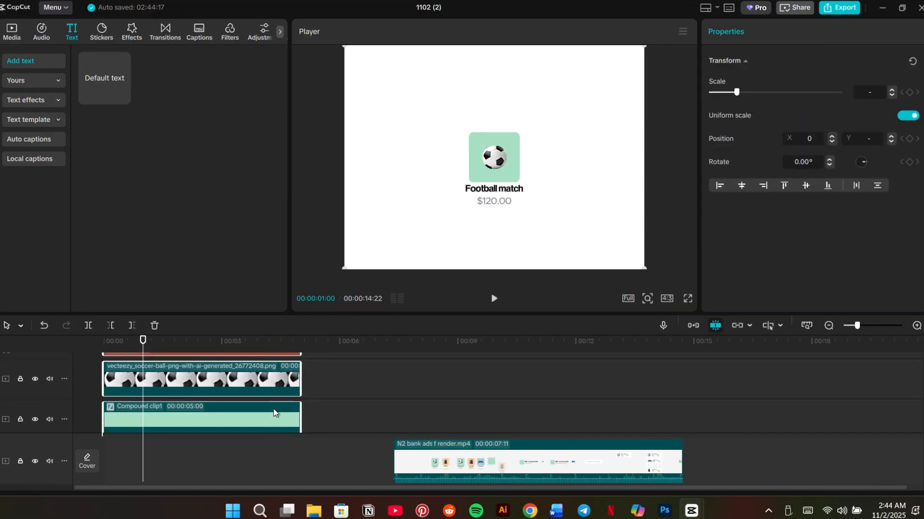
{"action": "right_click", "coordinate": [273, 413]}
{"action": "left_click", "coordinate": [296, 356]}
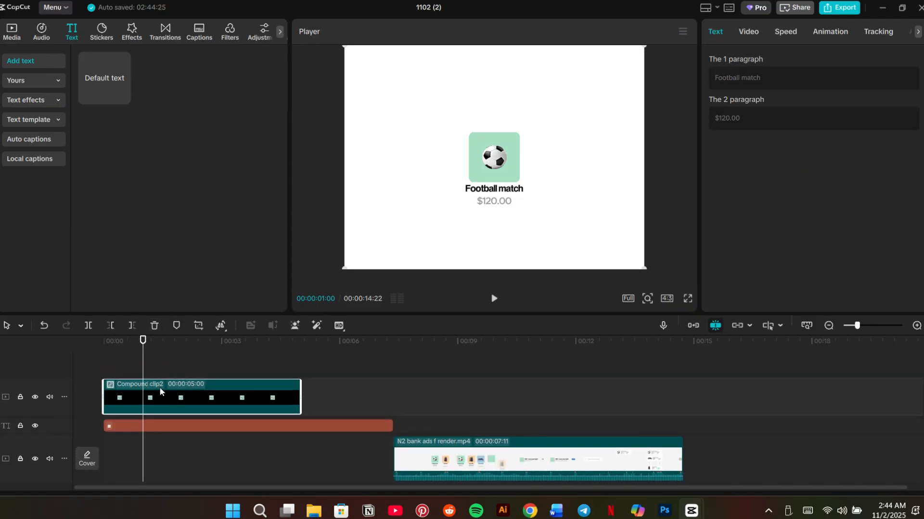
Add Transform keyframes to the new compound clip at its start and at frame 6, keeping the scale at 100%
{"action": "mouse_move", "coordinate": [144, 365]}
{"action": "left_mouse_down"}
{"action": "mouse_move", "coordinate": [90, 365]}
{"action": "mouse_move", "coordinate": [132, 375]}
{"action": "mouse_move", "coordinate": [83, 367]}
{"action": "mouse_move", "coordinate": [134, 375]}
{"action": "mouse_move", "coordinate": [103, 370]}
{"action": "left_mouse_up"}
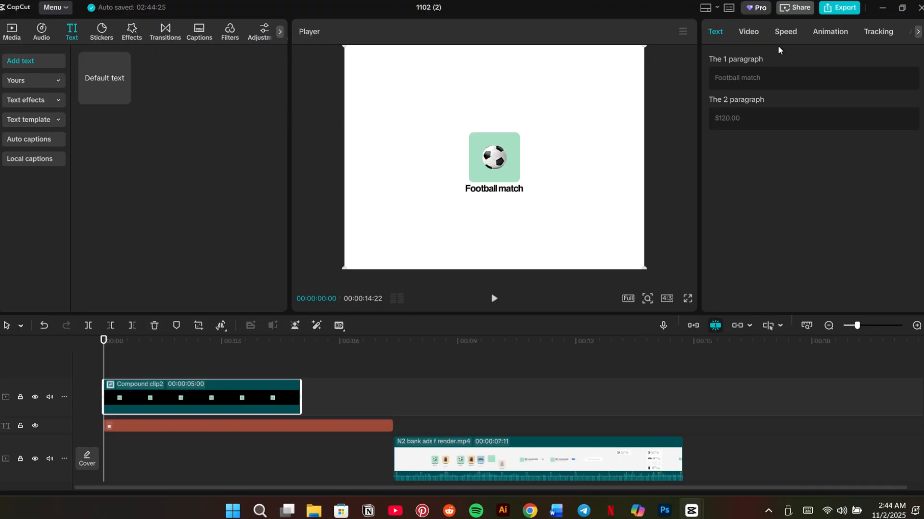
{"action": "left_click", "coordinate": [743, 32]}
{"action": "left_click", "coordinate": [909, 92]}
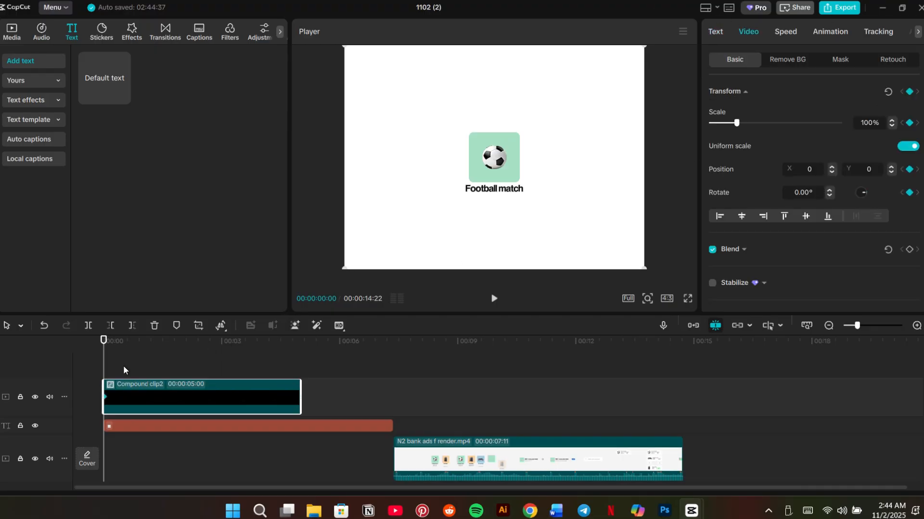
{"action": "left_click_drag", "start_coordinate": [125, 374], "coordinate": [134, 370]}
{"action": "key", "text": "Left"}
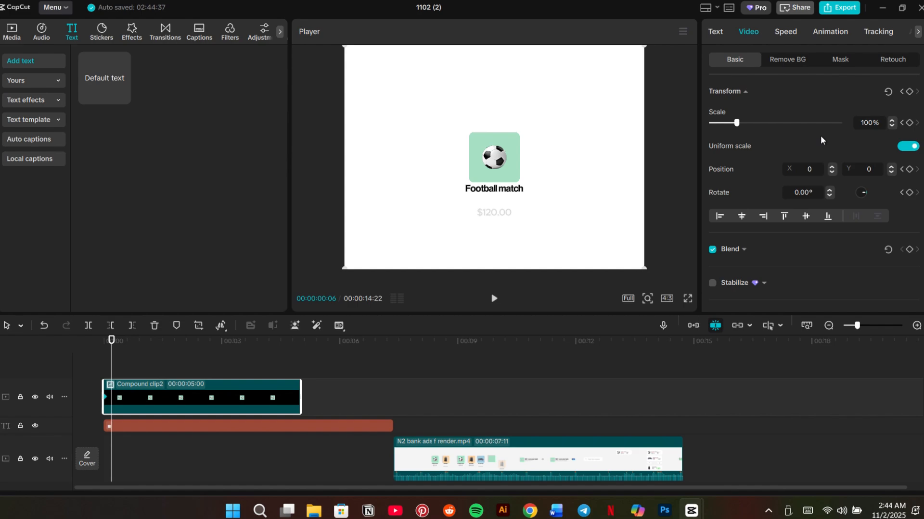
{"action": "left_click", "coordinate": [909, 92]}
{"action": "scroll", "coordinate": [827, 213], "scroll_direction": "down", "scroll_amount": 3}
{"action": "scroll", "coordinate": [788, 188], "scroll_direction": "up", "scroll_amount": 3}
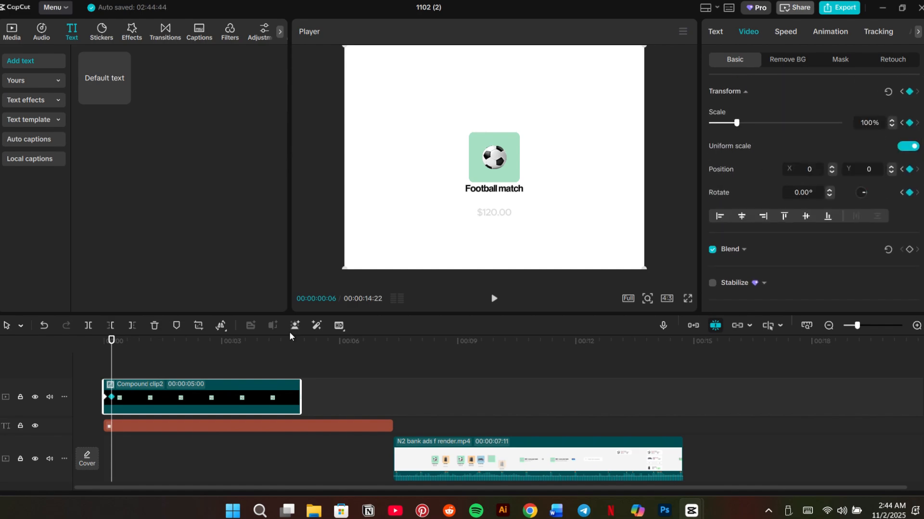
Set the compound clip's scale to 1% at its first keyframe so the card grows in from nothing
{"action": "key", "text": "Left"}
{"action": "key", "text": "Left"}
{"action": "key", "text": "Left"}
{"action": "key", "text": "Left"}
{"action": "key", "text": "Left"}
{"action": "key", "text": "Left"}
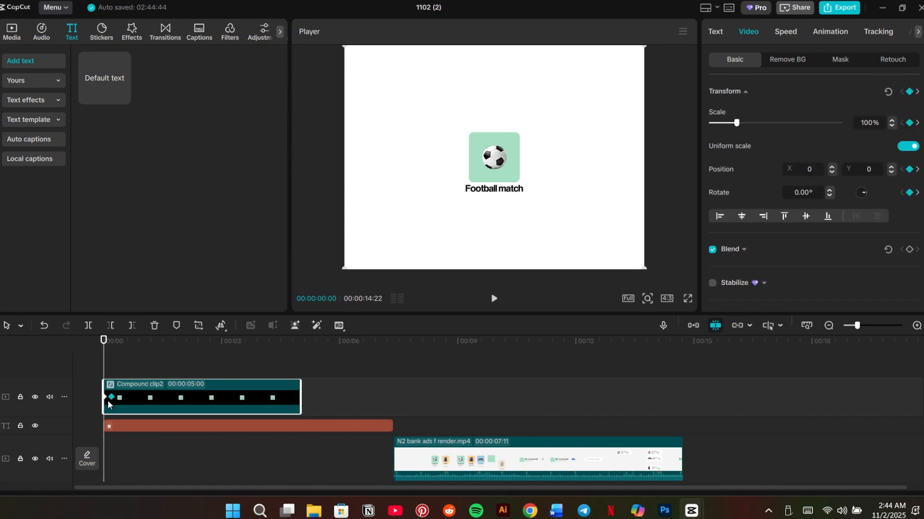
{"action": "left_click_drag", "start_coordinate": [104, 399], "coordinate": [106, 398]}
{"action": "left_click", "coordinate": [43, 326]}
{"action": "left_click_drag", "start_coordinate": [733, 124], "coordinate": [711, 123]}
Add Blend keyframes to the compound clip at its start and at frame 6 with 100% opacity
{"action": "scroll", "coordinate": [810, 235], "scroll_direction": "down", "scroll_amount": 1}
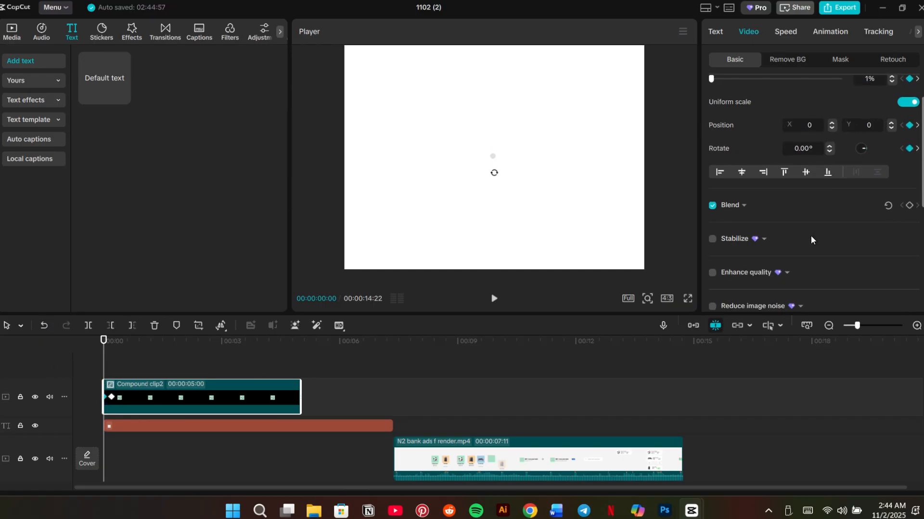
{"action": "left_click", "coordinate": [742, 207]}
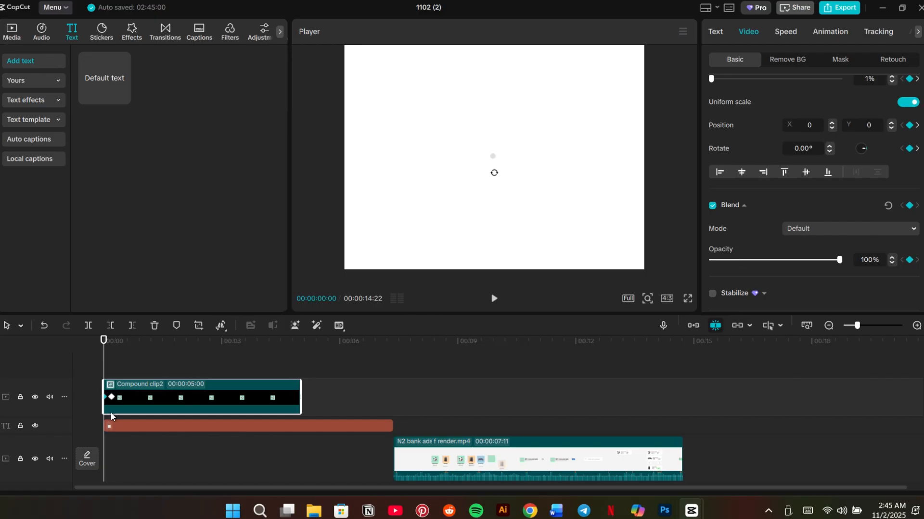
{"action": "left_click", "coordinate": [114, 406]}
{"action": "left_click", "coordinate": [908, 205]}
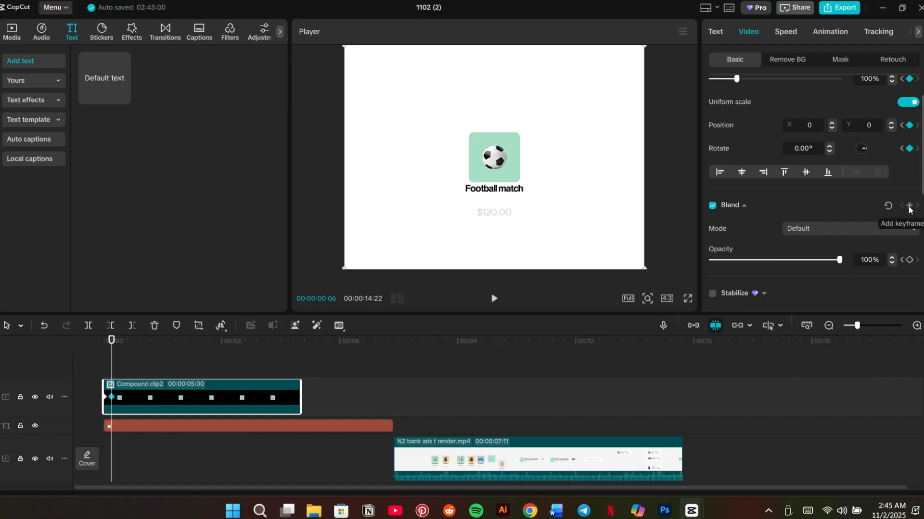
Play the card's scale-in from the start and move its ending keyframe out to frame 10
{"action": "left_click_drag", "start_coordinate": [112, 373], "coordinate": [101, 381]}
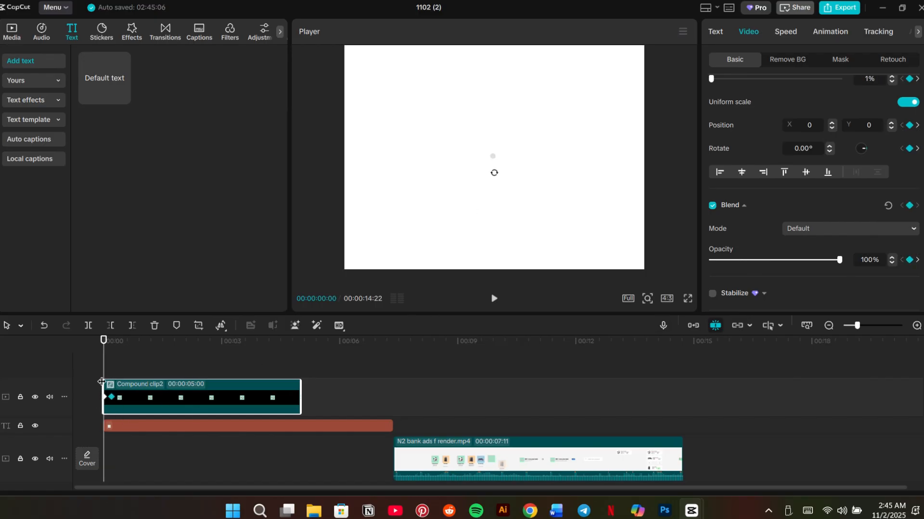
{"action": "key", "text": "space"}
{"action": "key", "text": "space"}
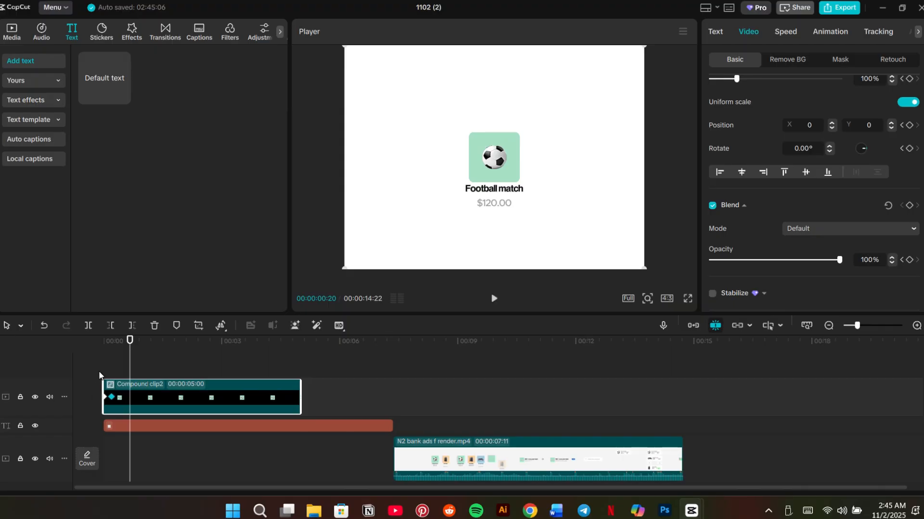
{"action": "left_click_drag", "start_coordinate": [129, 373], "coordinate": [99, 367]}
{"action": "key", "text": "space"}
{"action": "key", "text": "space"}
{"action": "key", "text": "space"}
{"action": "key", "text": "space"}
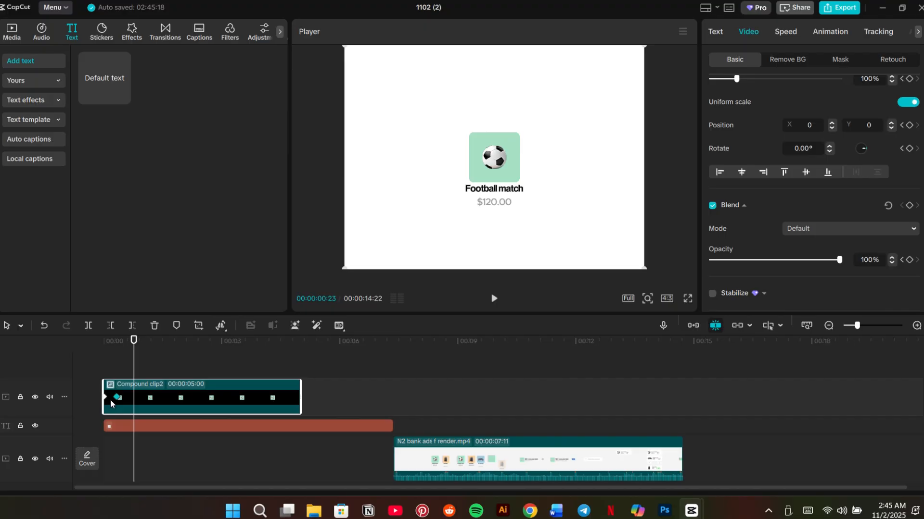
Apply a curve preset to the motion between the compound clip's two keyframes and play it back from the start
{"action": "right_click", "coordinate": [111, 402]}
{"action": "left_click", "coordinate": [136, 433]}
{"action": "left_click", "coordinate": [261, 396]}
{"action": "left_click", "coordinate": [374, 299]}
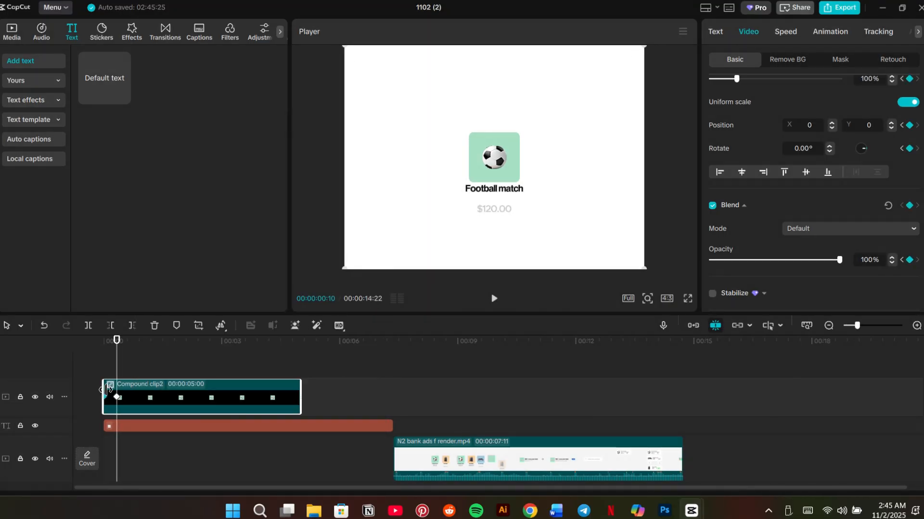
{"action": "left_click", "coordinate": [105, 365]}
{"action": "key", "text": "space"}
{"action": "key", "text": "space"}
Add a keyframe to the compound clip at frame 17 with its scale reduced to 95%
{"action": "left_click", "coordinate": [136, 400]}
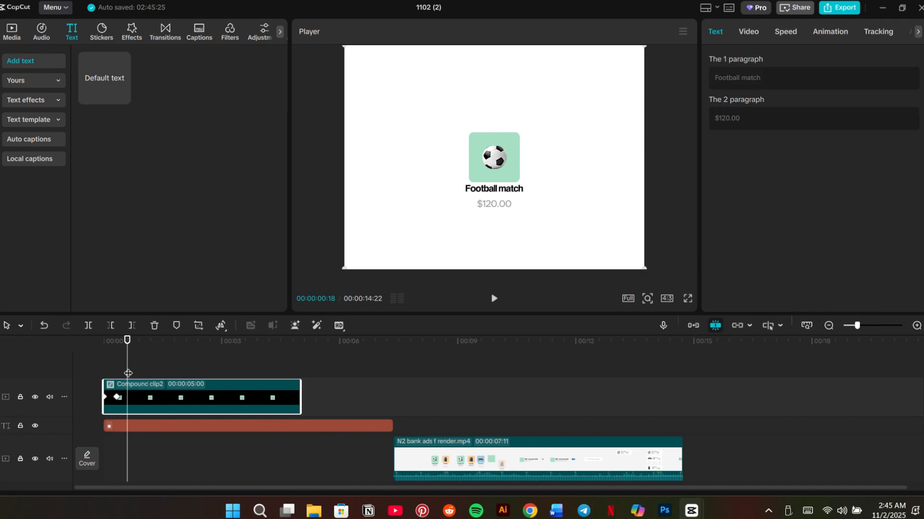
{"action": "left_click_drag", "start_coordinate": [128, 374], "coordinate": [126, 373]}
{"action": "left_click", "coordinate": [751, 33]}
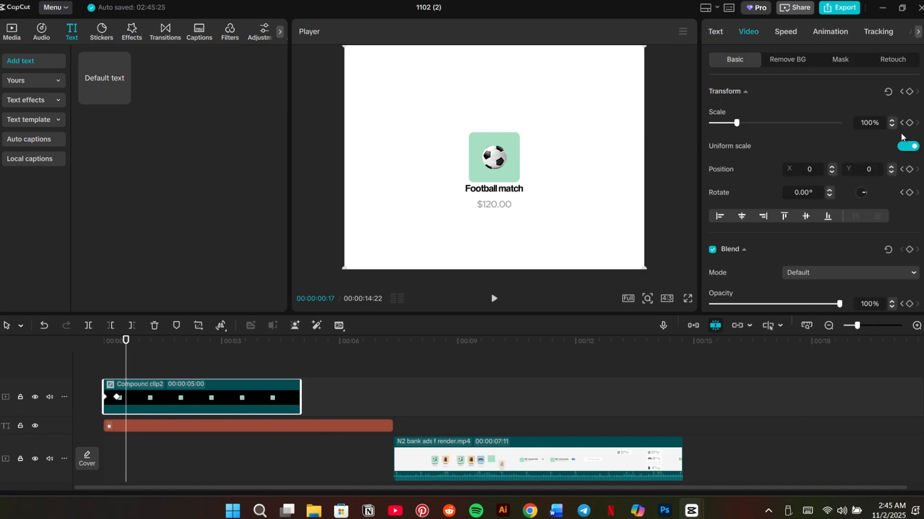
{"action": "left_click", "coordinate": [893, 126]}
{"action": "left_click", "coordinate": [893, 125]}
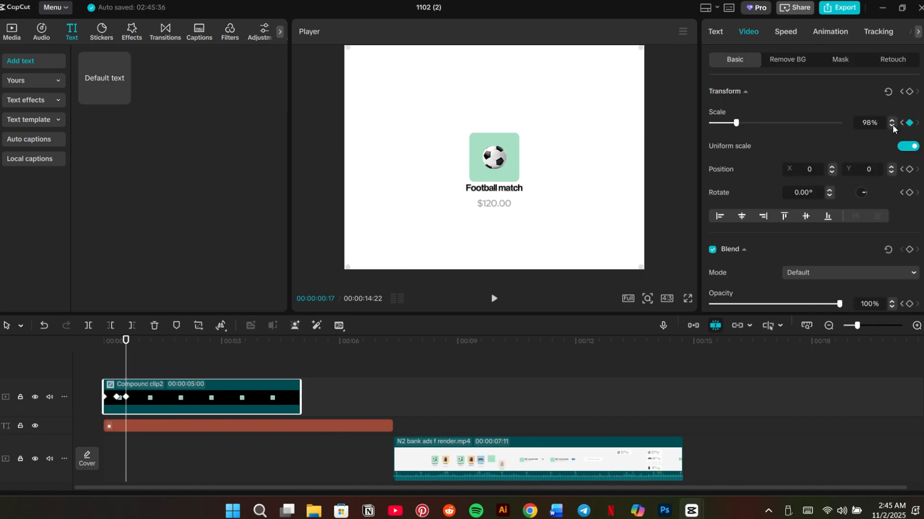
{"action": "left_click", "coordinate": [893, 125]}
{"action": "left_click", "coordinate": [892, 125]}
{"action": "left_click", "coordinate": [893, 125]}
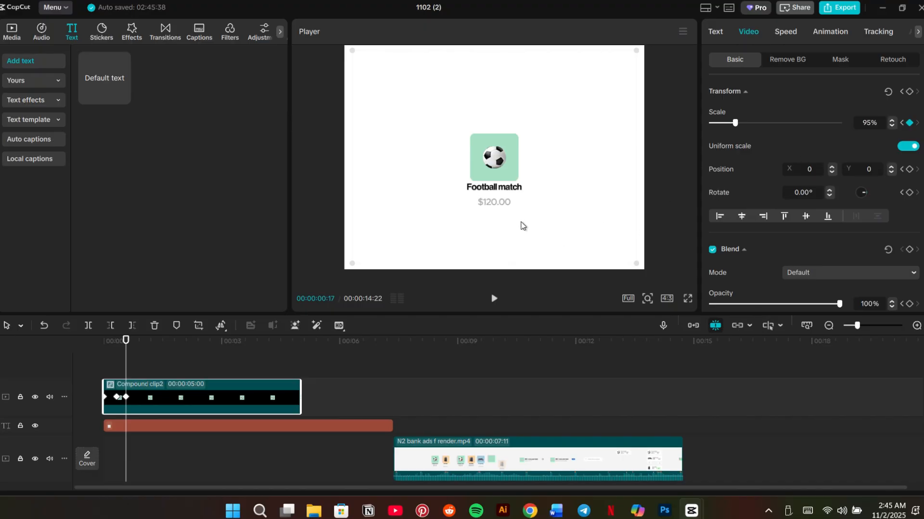
Add another scale keyframe to the compound clip at frame 22, bringing the card back up to 100%
{"action": "key", "text": "Right"}
{"action": "key", "text": "Right"}
{"action": "key", "text": "Right"}
{"action": "key", "text": "Right"}
{"action": "key", "text": "Right"}
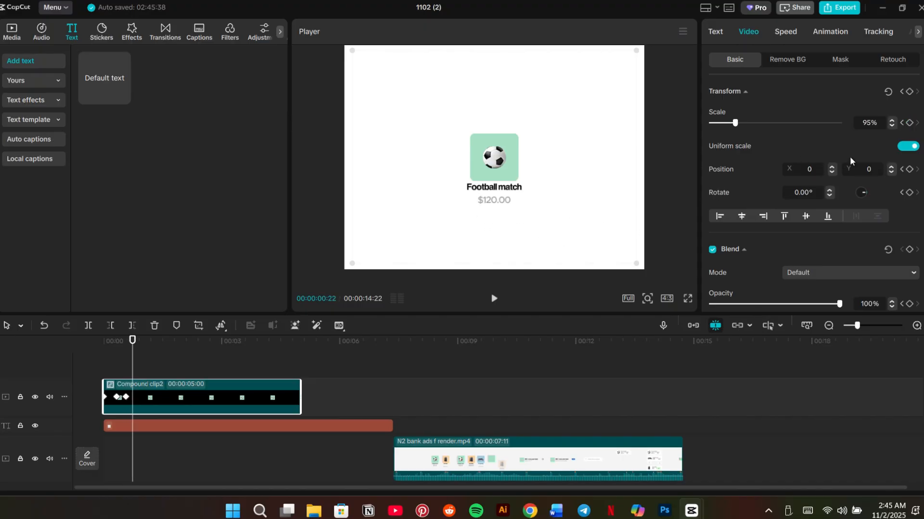
{"action": "left_click", "coordinate": [891, 120]}
{"action": "left_click", "coordinate": [891, 120]}
{"action": "left_click", "coordinate": [891, 121]}
{"action": "left_click", "coordinate": [892, 121]}
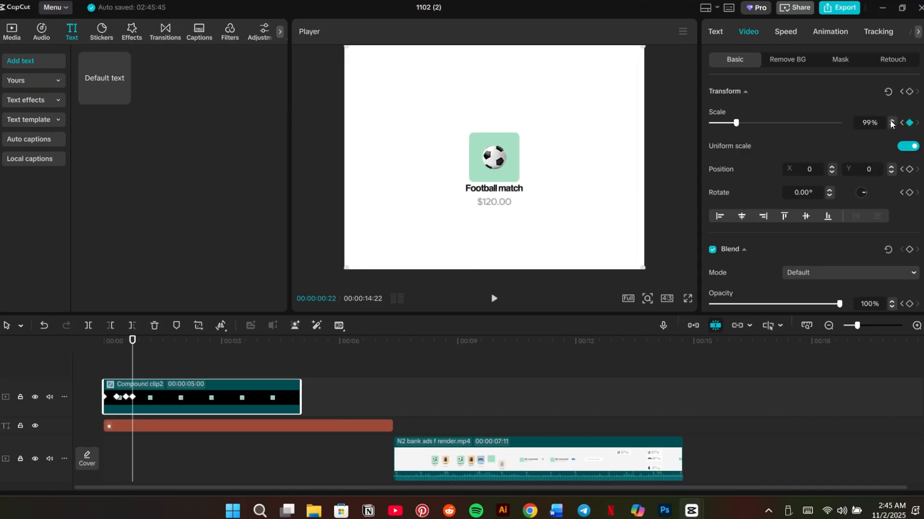
{"action": "left_click", "coordinate": [891, 121]}
Apply the Ease curve preset at the compound clip's 95% scale keyframe and play the animation from the start
{"action": "left_click", "coordinate": [126, 397]}
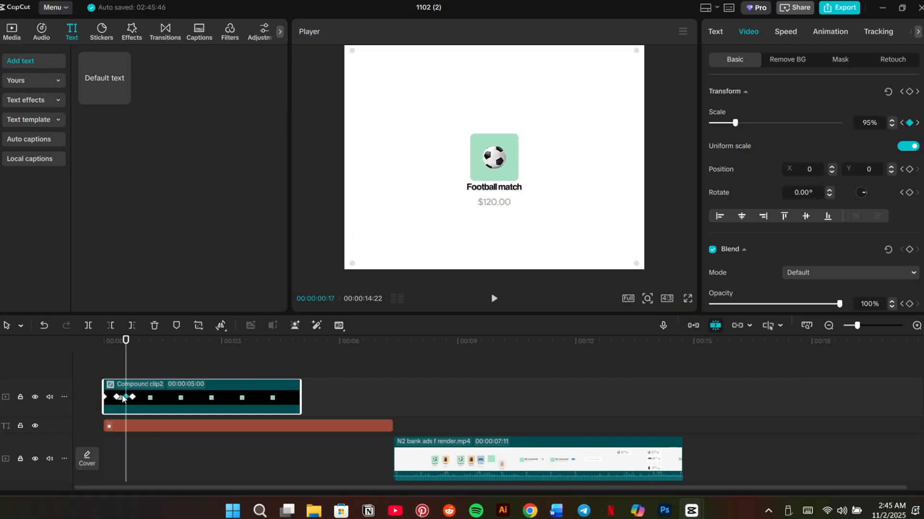
{"action": "right_click", "coordinate": [126, 398]}
{"action": "left_click", "coordinate": [164, 437]}
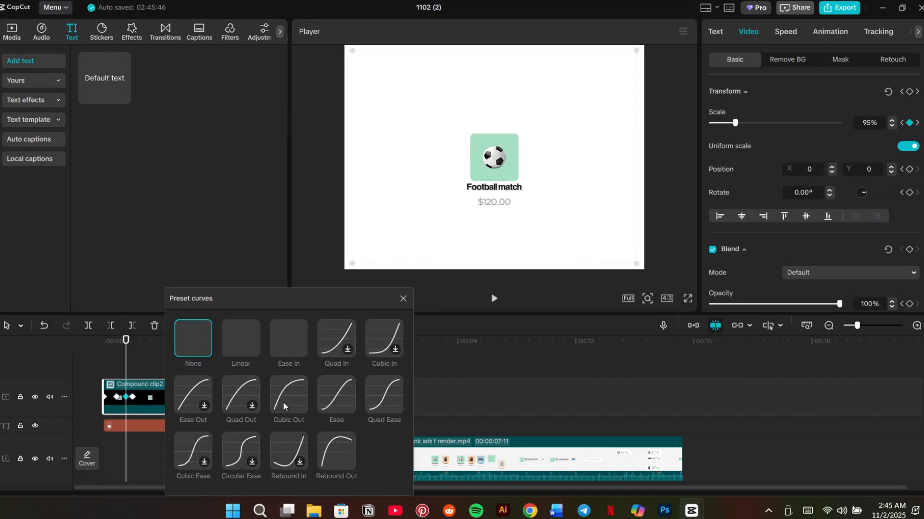
{"action": "left_click", "coordinate": [337, 392]}
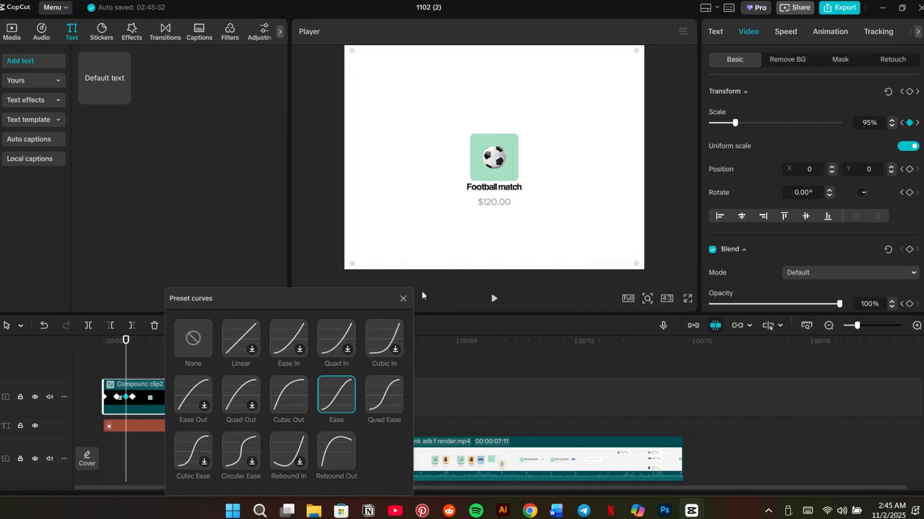
{"action": "left_click", "coordinate": [403, 299]}
{"action": "left_click_drag", "start_coordinate": [107, 369], "coordinate": [139, 364]}
{"action": "left_click", "coordinate": [106, 368]}
{"action": "key", "text": "space"}
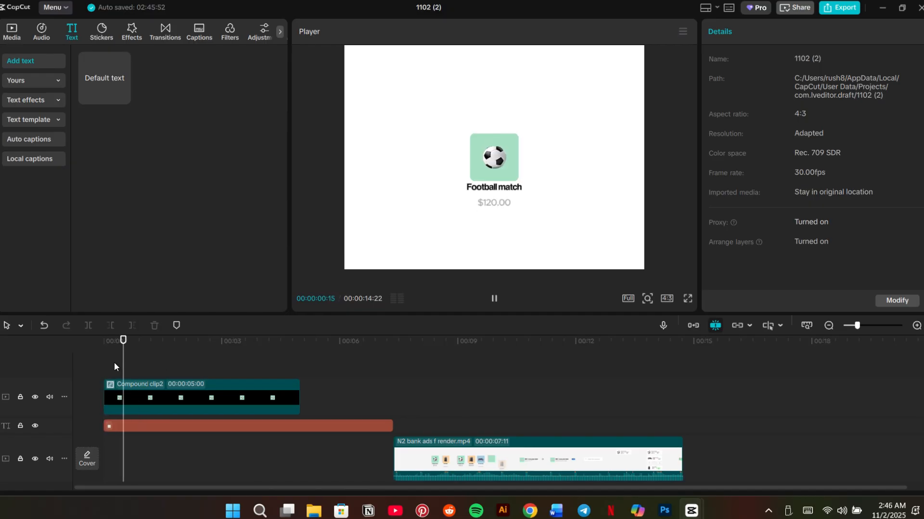
{"action": "key", "text": "space"}
Duplicate the animated compound clip twice and stack both copies above the original, aligned to the start of the timeline
{"action": "left_click", "coordinate": [177, 405]}
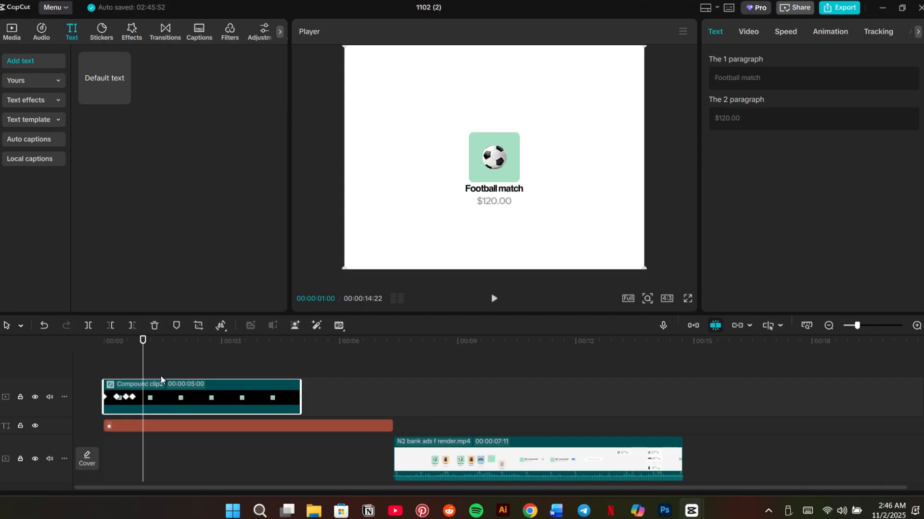
{"action": "right_click", "coordinate": [196, 389]}
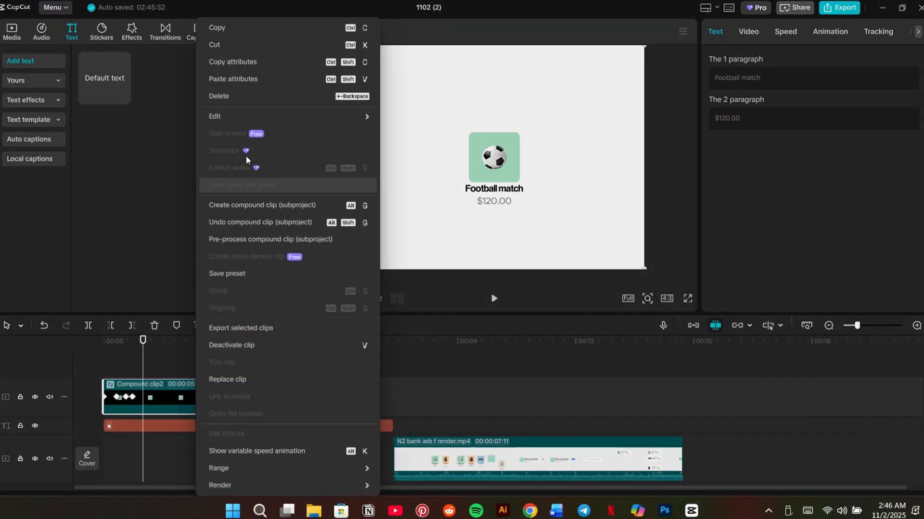
{"action": "left_click", "coordinate": [225, 29]}
{"action": "right_click", "coordinate": [122, 360]}
{"action": "left_click", "coordinate": [152, 369]}
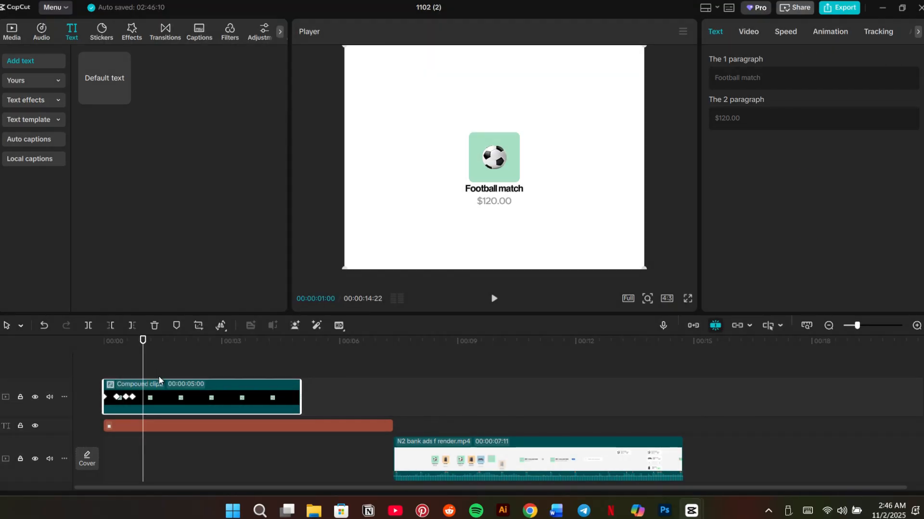
{"action": "left_click_drag", "start_coordinate": [221, 400], "coordinate": [165, 394]}
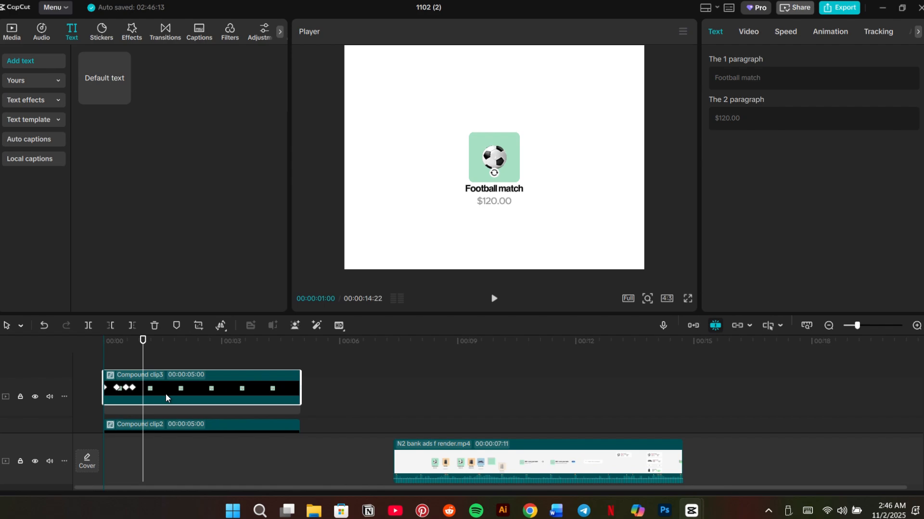
{"action": "right_click", "coordinate": [162, 368]}
{"action": "left_click", "coordinate": [189, 372]}
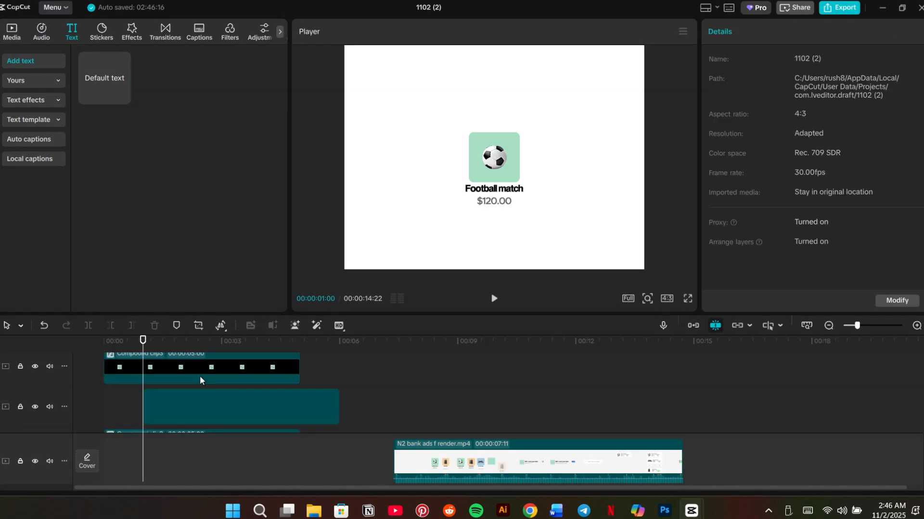
{"action": "left_click_drag", "start_coordinate": [205, 363], "coordinate": [169, 361]}
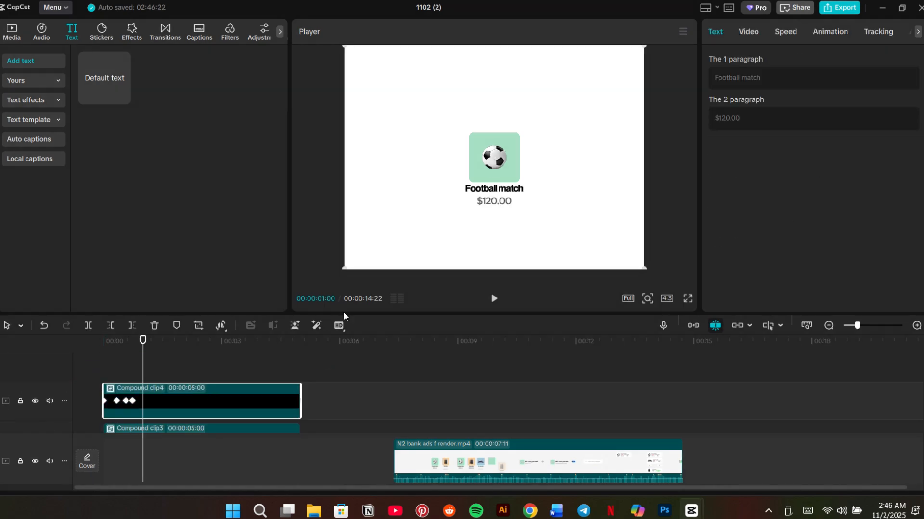
Set the main video track's height to Short and resize the timeline area
{"action": "left_click", "coordinate": [64, 461]}
{"action": "mouse_move", "coordinate": [78, 469]}
{"action": "left_click", "coordinate": [179, 449]}
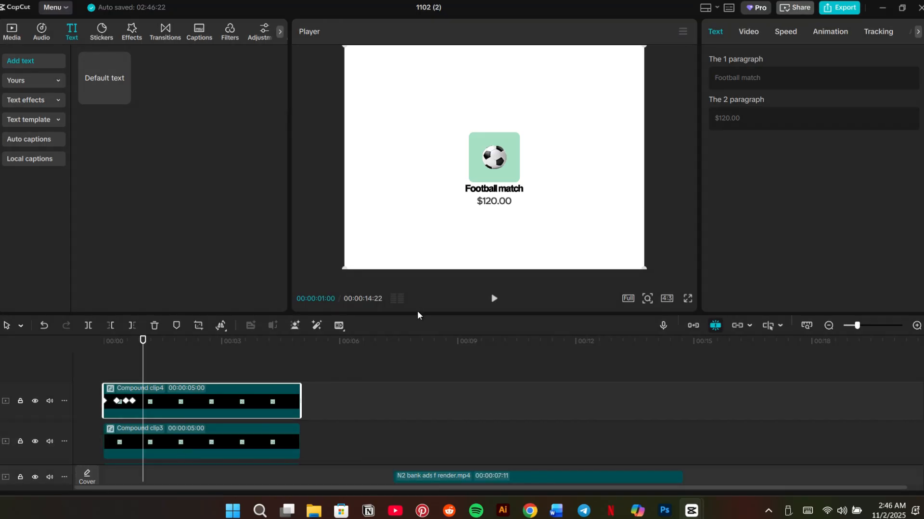
{"action": "left_click_drag", "start_coordinate": [424, 308], "coordinate": [424, 282]}
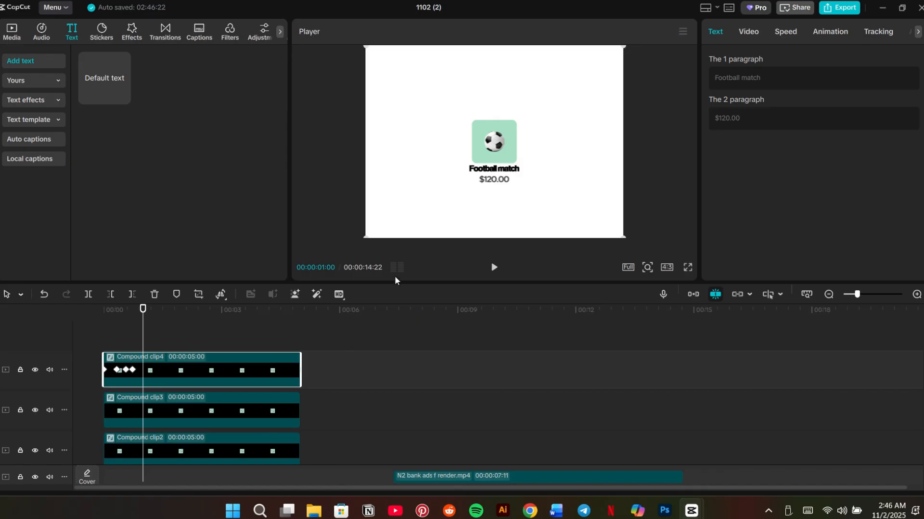
{"action": "left_click_drag", "start_coordinate": [399, 281], "coordinate": [404, 332]}
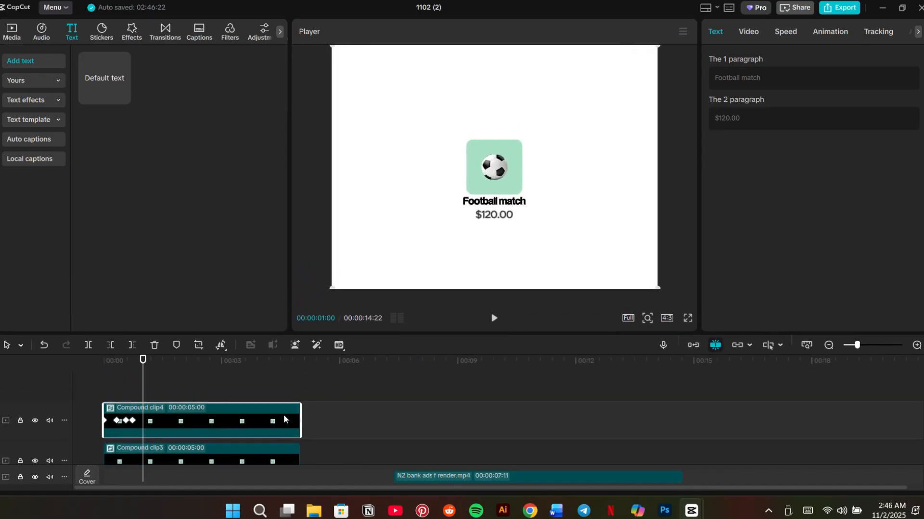
Deactivate the original Football match compound clip beneath the two copies
{"action": "scroll", "coordinate": [198, 418], "scroll_direction": "down", "scroll_amount": 3}
{"action": "scroll", "coordinate": [197, 418], "scroll_direction": "up", "scroll_amount": 2}
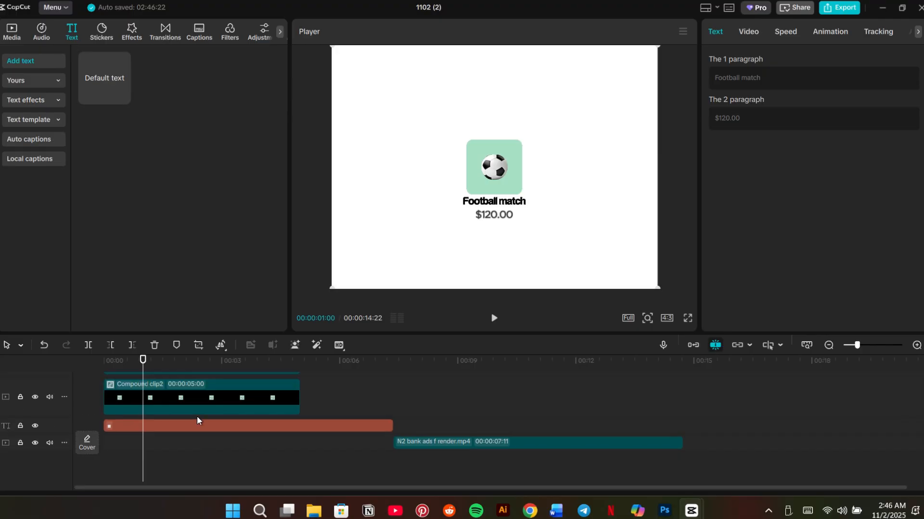
{"action": "left_click", "coordinate": [191, 398]}
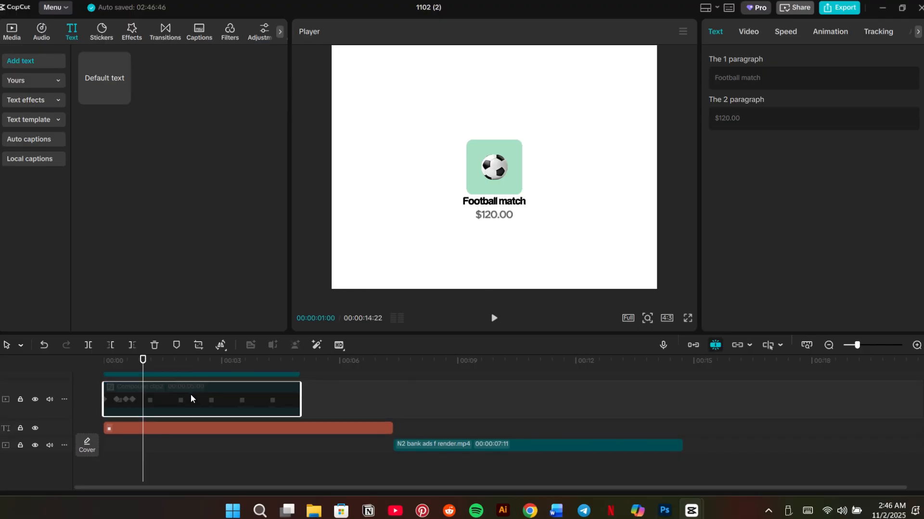
Open Compound clip3 for editing, show the media assets and set its main track's height to Short
{"action": "double_click", "coordinate": [192, 397]}
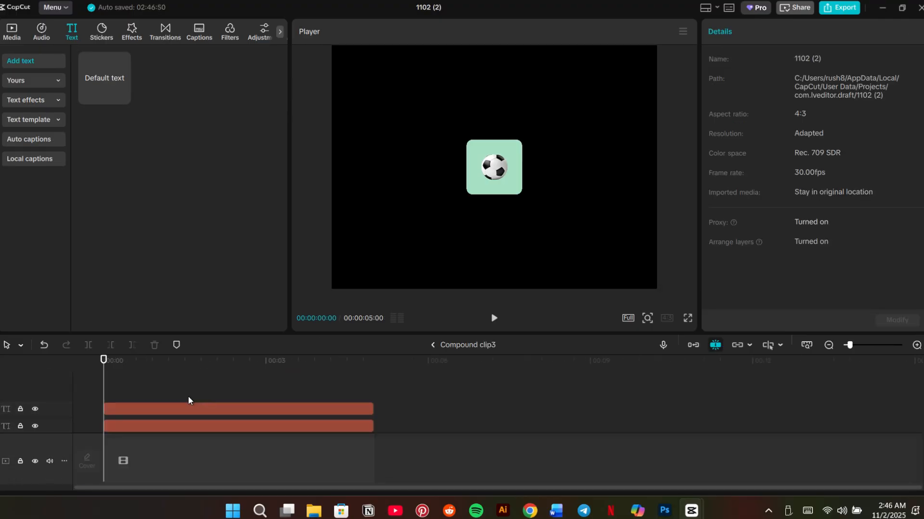
{"action": "left_click", "coordinate": [12, 30]}
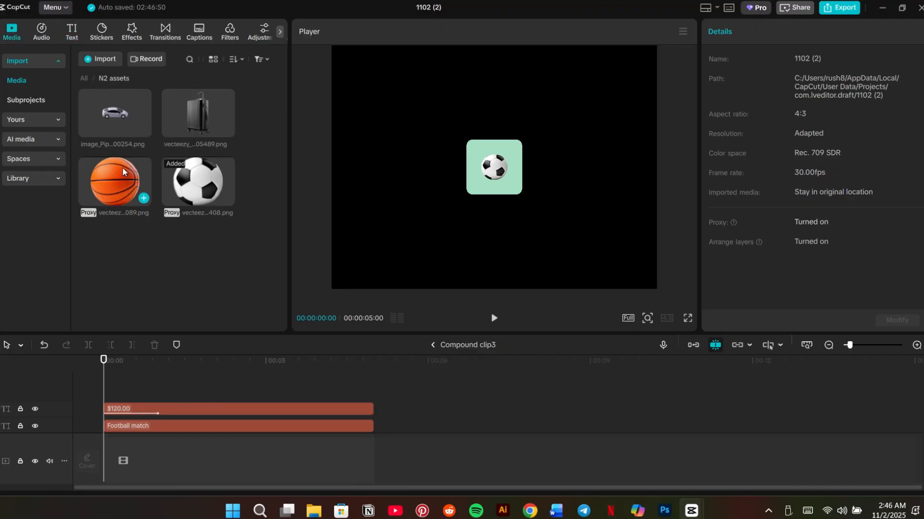
{"action": "left_click", "coordinate": [65, 462]}
{"action": "mouse_move", "coordinate": [95, 464]}
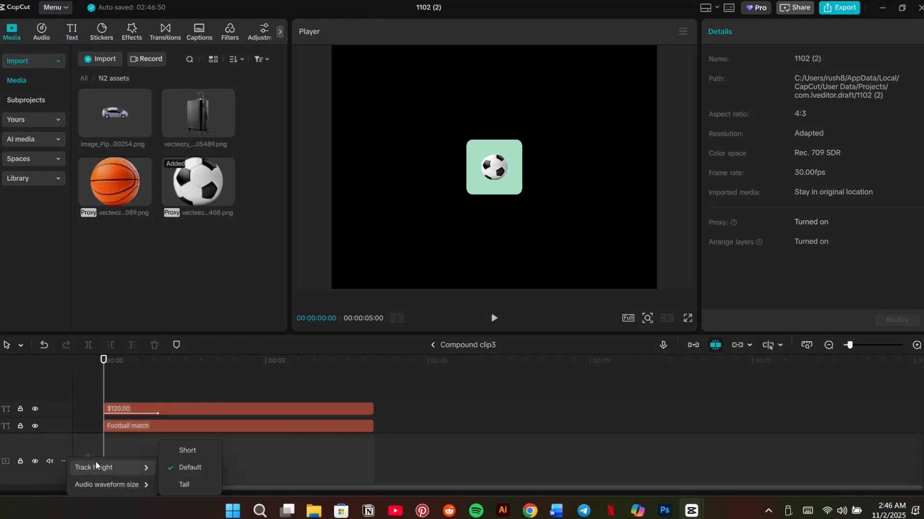
{"action": "left_click", "coordinate": [187, 451]}
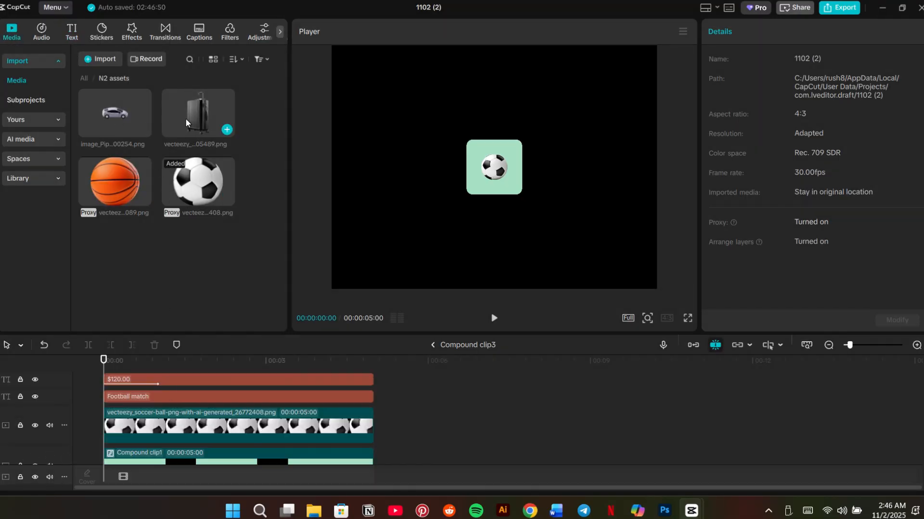
Replace the soccer ball clip with the travel bag image, keeping the original video effect, and scale it up to 19%
{"action": "left_click_drag", "start_coordinate": [186, 117], "coordinate": [186, 424]}
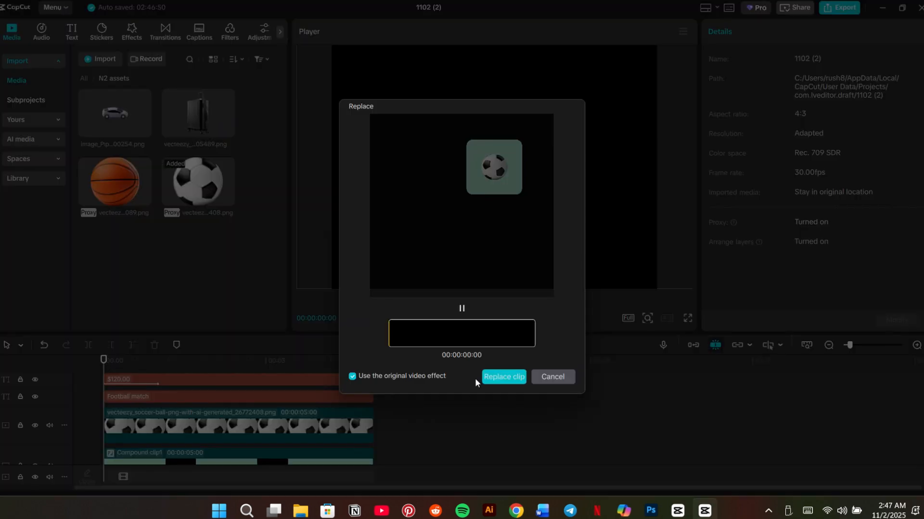
{"action": "left_click", "coordinate": [495, 376]}
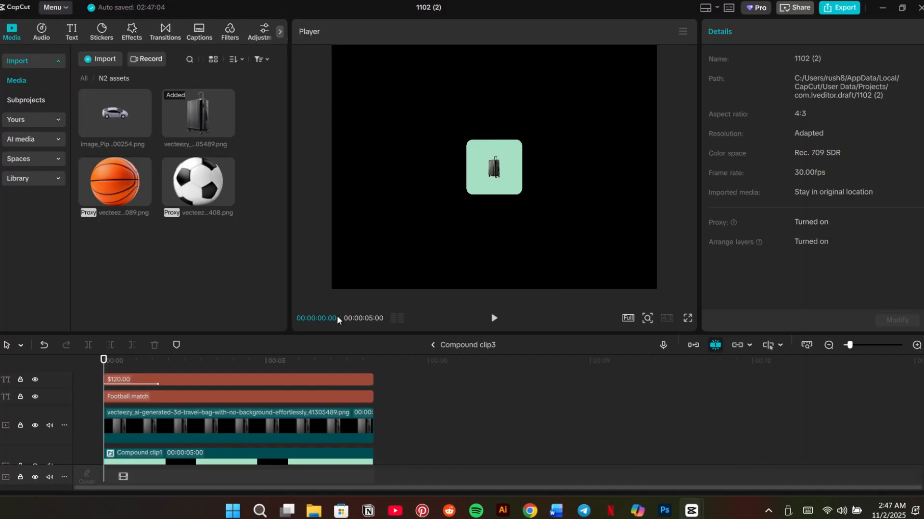
{"action": "left_click", "coordinate": [176, 422]}
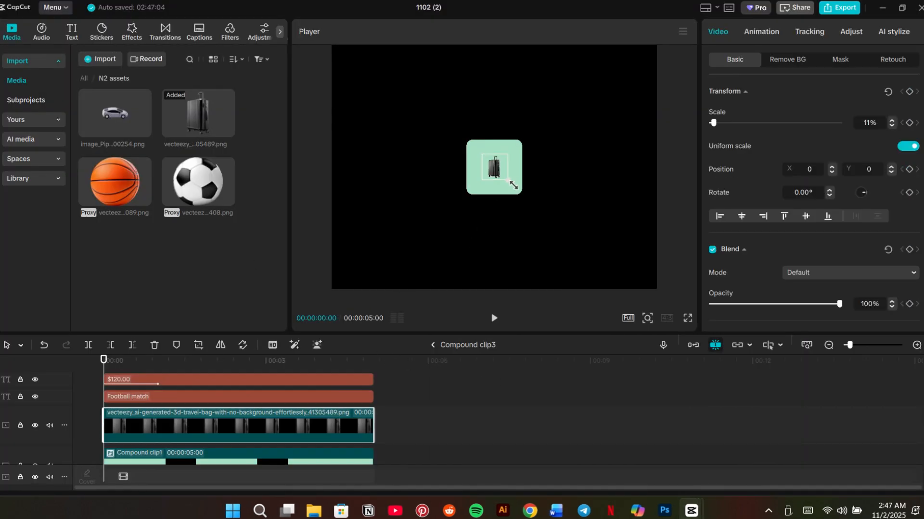
{"action": "left_click_drag", "start_coordinate": [514, 185], "coordinate": [529, 203]}
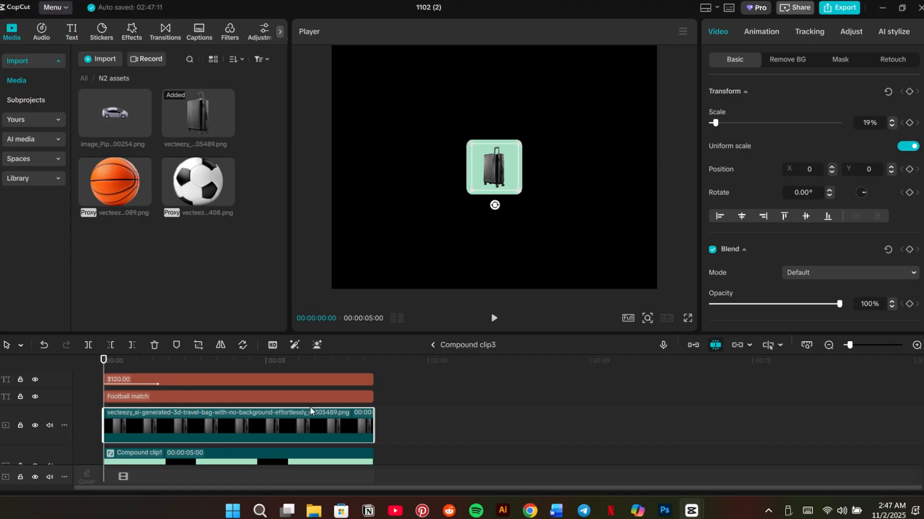
Change the card background inside the nested Compound clip1 from green to light salmon pink and return to Compound clip3
{"action": "scroll", "coordinate": [310, 411], "scroll_direction": "down", "scroll_amount": 2}
{"action": "left_click", "coordinate": [266, 432]}
{"action": "double_click", "coordinate": [267, 432]}
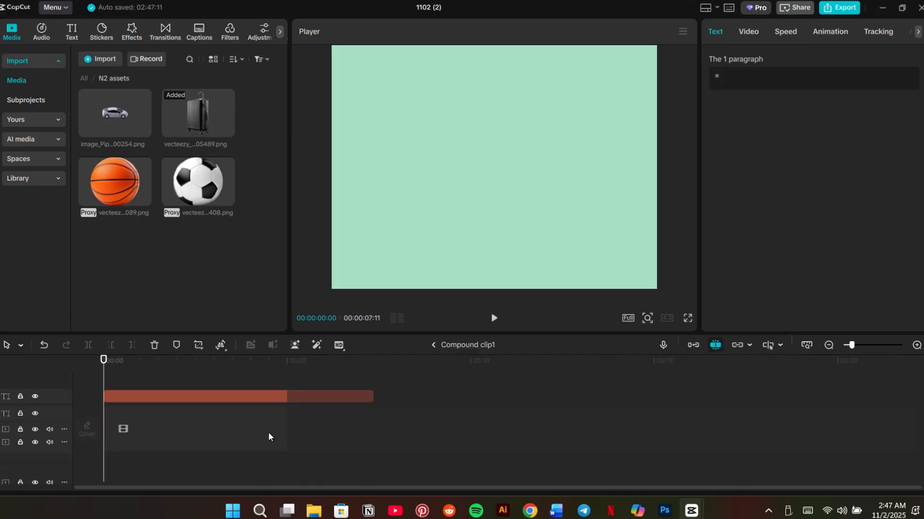
{"action": "left_click", "coordinate": [223, 396]}
{"action": "left_click", "coordinate": [778, 244]}
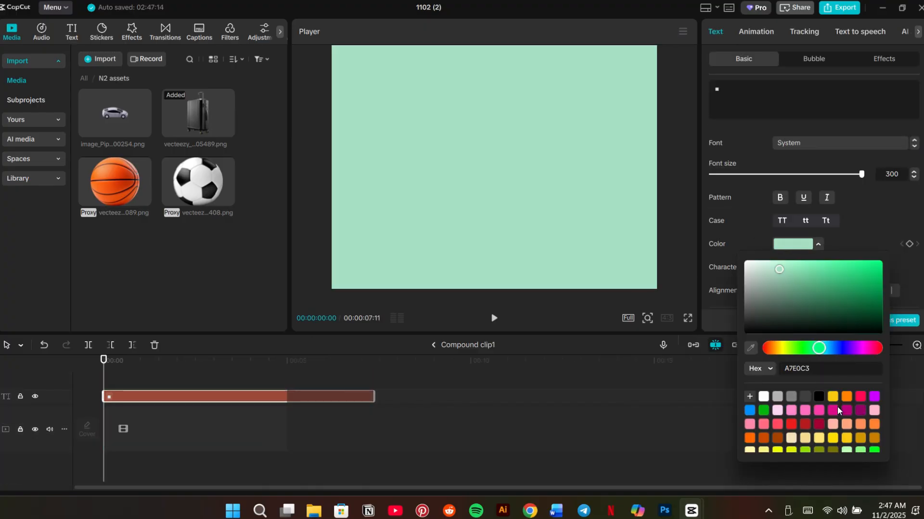
{"action": "left_click", "coordinate": [846, 424]}
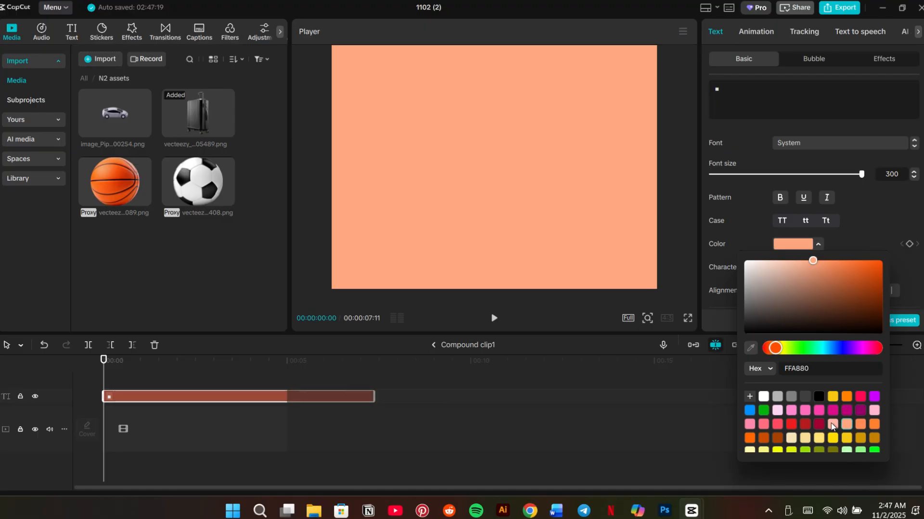
{"action": "left_click", "coordinate": [831, 424]}
{"action": "left_click", "coordinate": [432, 344]}
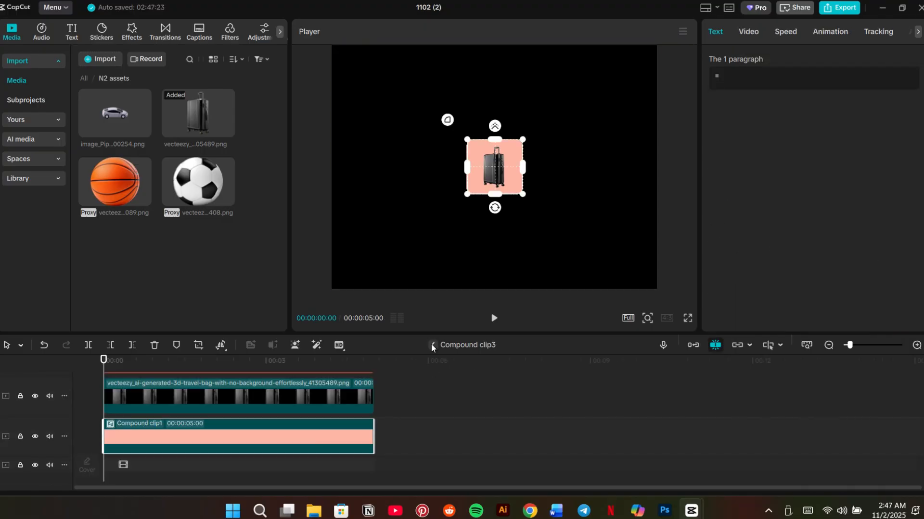
Replace the Football match title in Compound clip3 with "WorldTrip"
{"action": "left_click", "coordinate": [224, 425]}
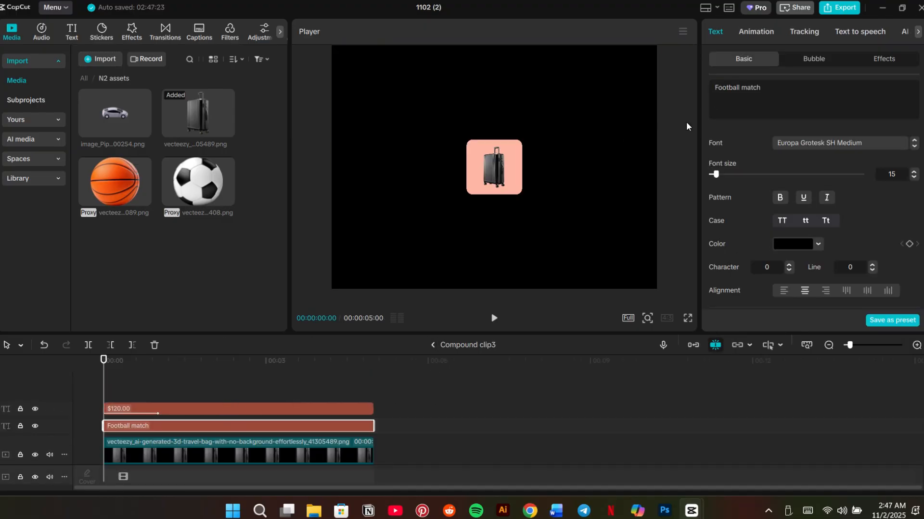
{"action": "left_click_drag", "start_coordinate": [768, 92], "coordinate": [694, 87]}
{"action": "type", "text": "W"}
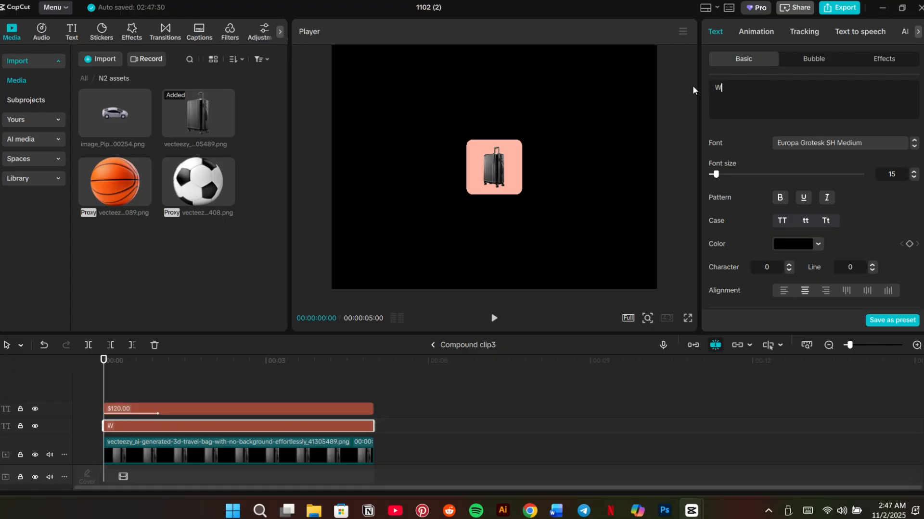
{"action": "type", "text": "orldTrip"}
{"action": "key", "text": "BackSpace"}
Change the card's price text to $720.00 and return to the main timeline
{"action": "left_click", "coordinate": [179, 409]}
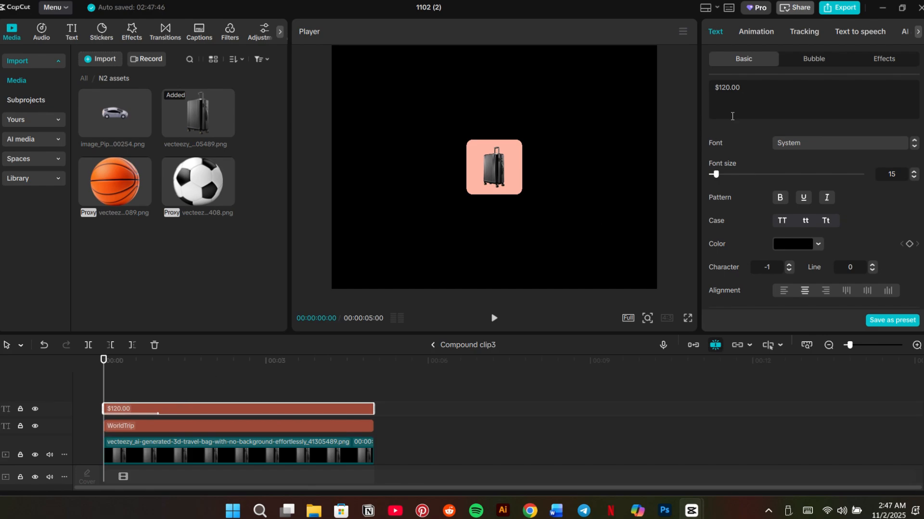
{"action": "key", "text": "BackSpace"}
{"action": "type", "text": "7"}
{"action": "left_click", "coordinate": [432, 345]}
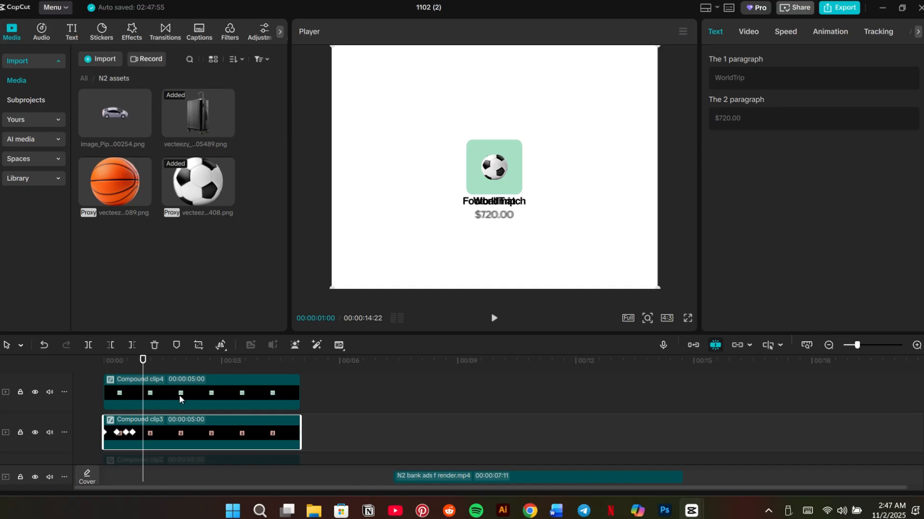
Deactivate Compound clip4 and play the WorldTrip card's animation from the start of the timeline
{"action": "left_click", "coordinate": [178, 393]}
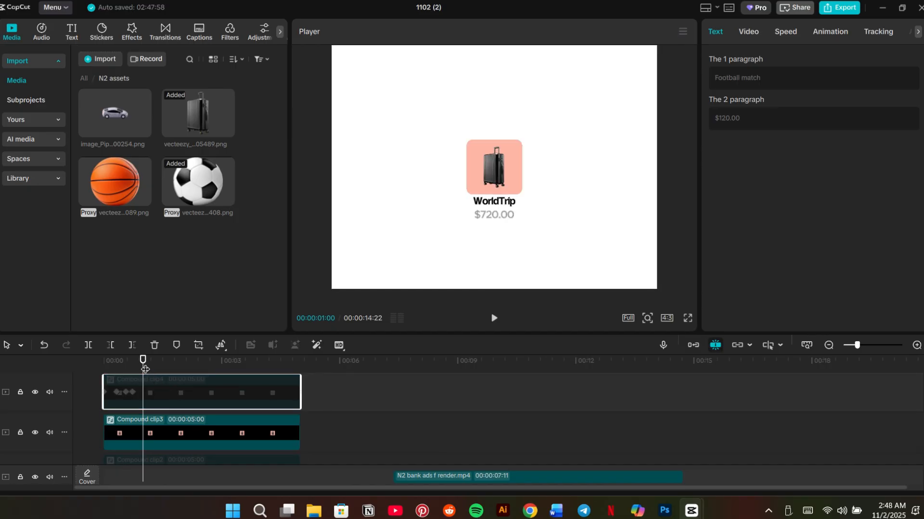
{"action": "left_click_drag", "start_coordinate": [144, 369], "coordinate": [82, 369]}
{"action": "key", "text": "space"}
{"action": "key", "text": "space"}
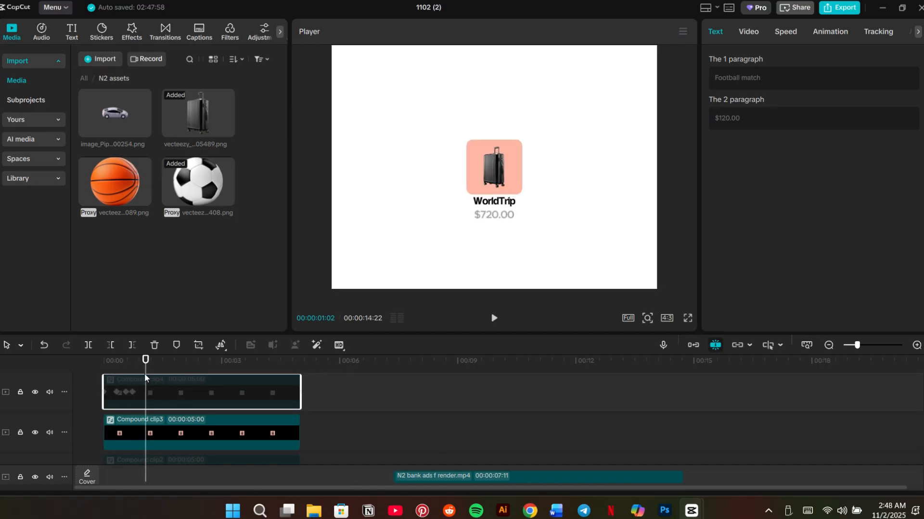
{"action": "left_click_drag", "start_coordinate": [144, 373], "coordinate": [105, 373]}
{"action": "key", "text": "space"}
{"action": "key", "text": "space"}
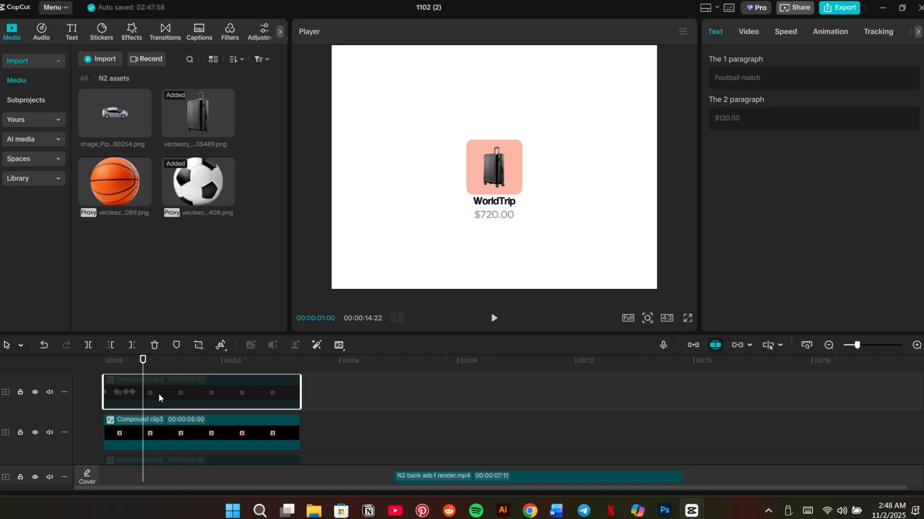
Deactivate Compound clip3, reactivate Compound clip4 and open Compound clip4 for editing
{"action": "left_click", "coordinate": [181, 433]}
{"action": "left_click", "coordinate": [165, 395]}
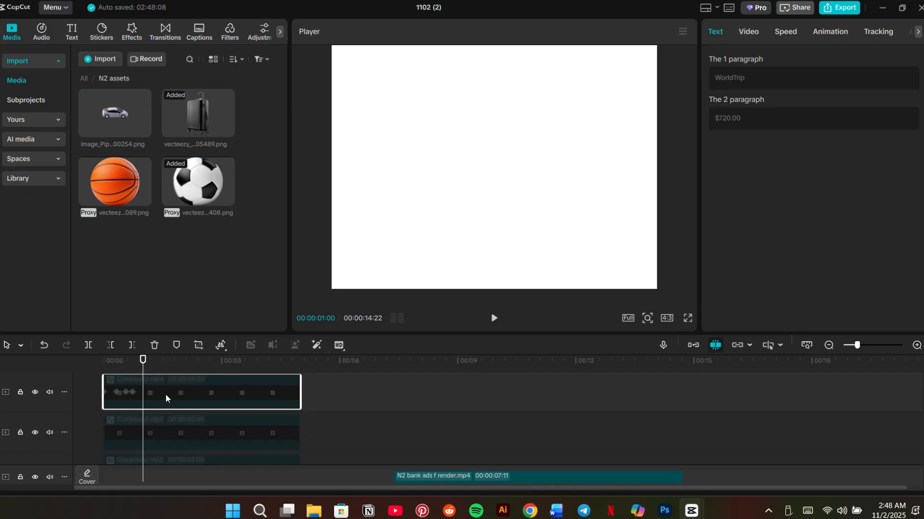
{"action": "double_click", "coordinate": [166, 394]}
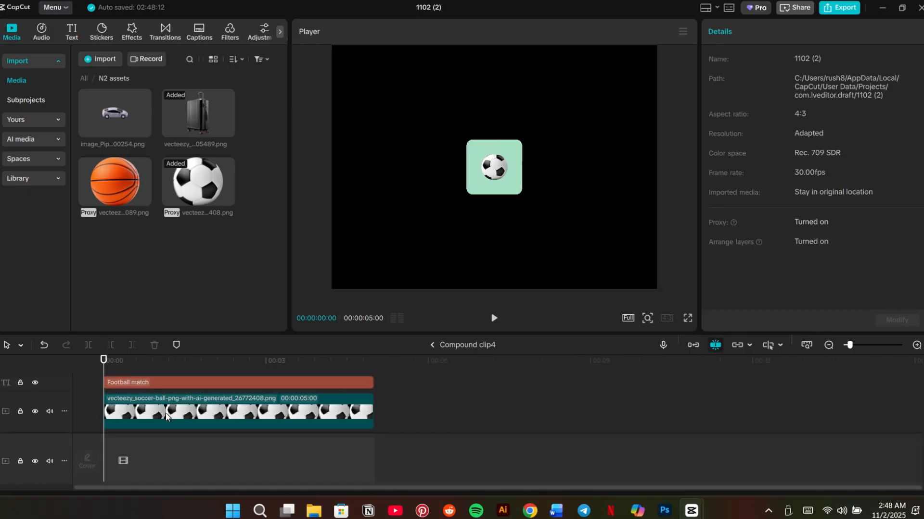
Replace the soccer ball clip with the car image, keeping the original video effect, and scale it up to 31%
{"action": "left_click", "coordinate": [166, 413]}
{"action": "left_click_drag", "start_coordinate": [116, 116], "coordinate": [150, 407]}
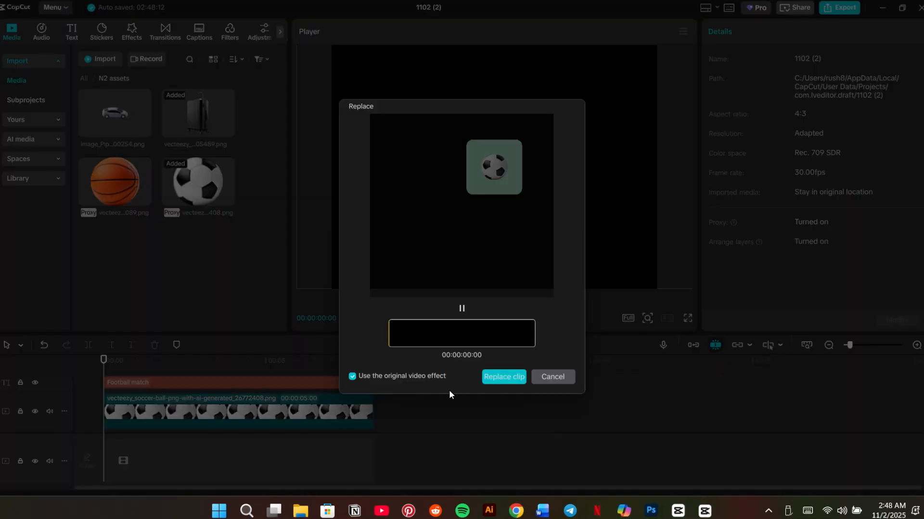
{"action": "left_click", "coordinate": [504, 378]}
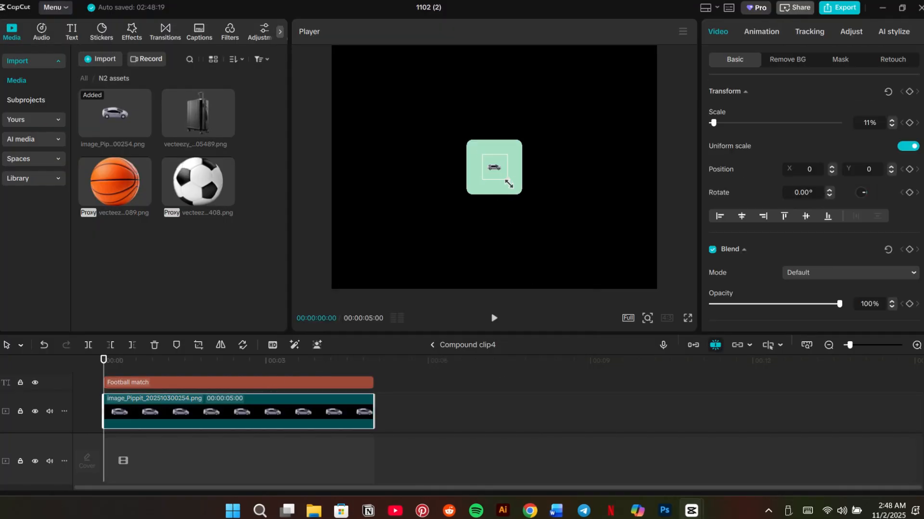
{"action": "left_click_drag", "start_coordinate": [508, 180], "coordinate": [551, 229]}
Change the card background inside the nested Compound clip1 to purple 9000AB and return to Compound clip4
{"action": "scroll", "coordinate": [235, 407], "scroll_direction": "down", "scroll_amount": 1}
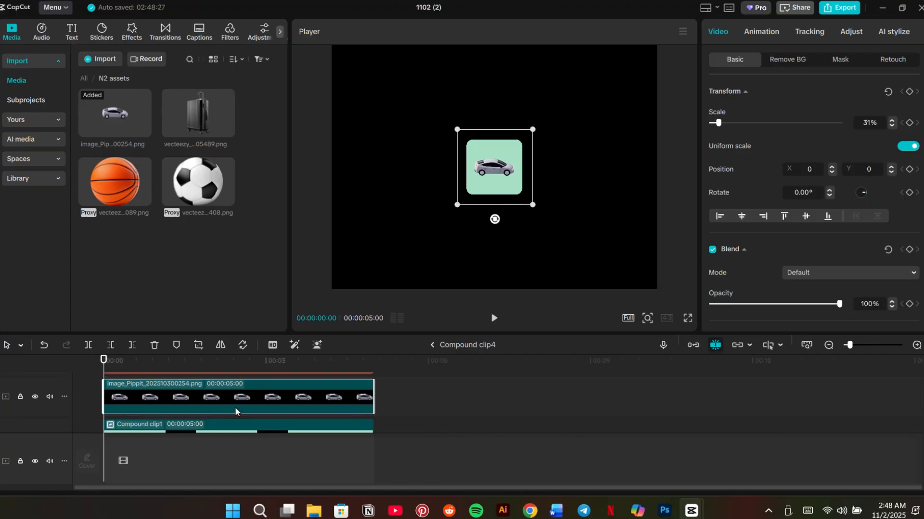
{"action": "left_click", "coordinate": [239, 418]}
{"action": "double_click", "coordinate": [241, 418]}
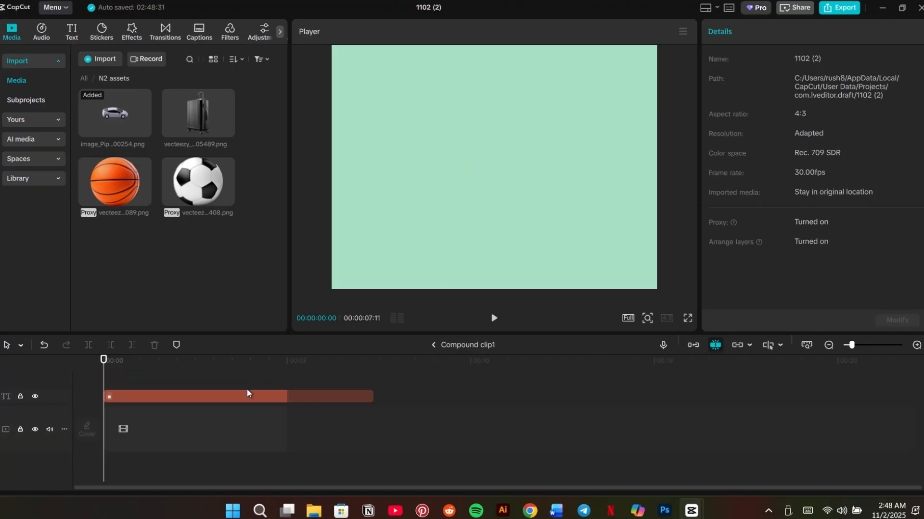
{"action": "left_click", "coordinate": [249, 398]}
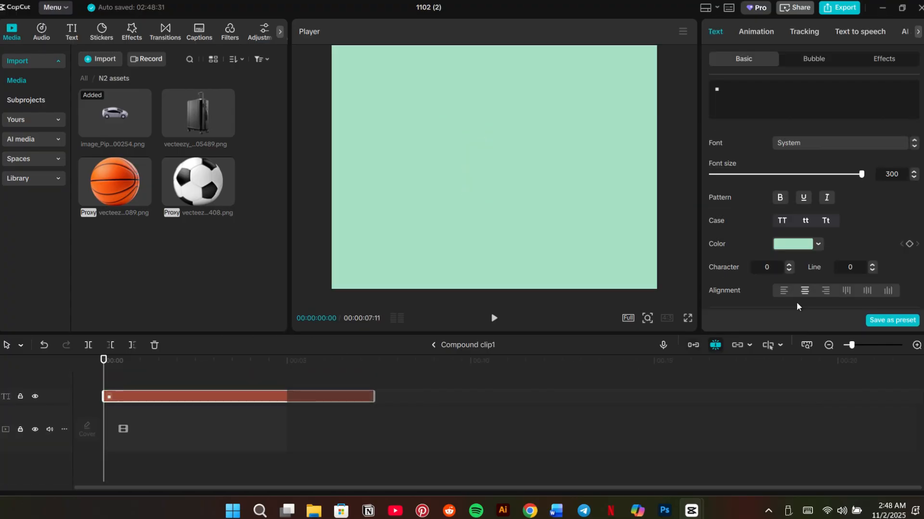
{"action": "left_click", "coordinate": [797, 249]}
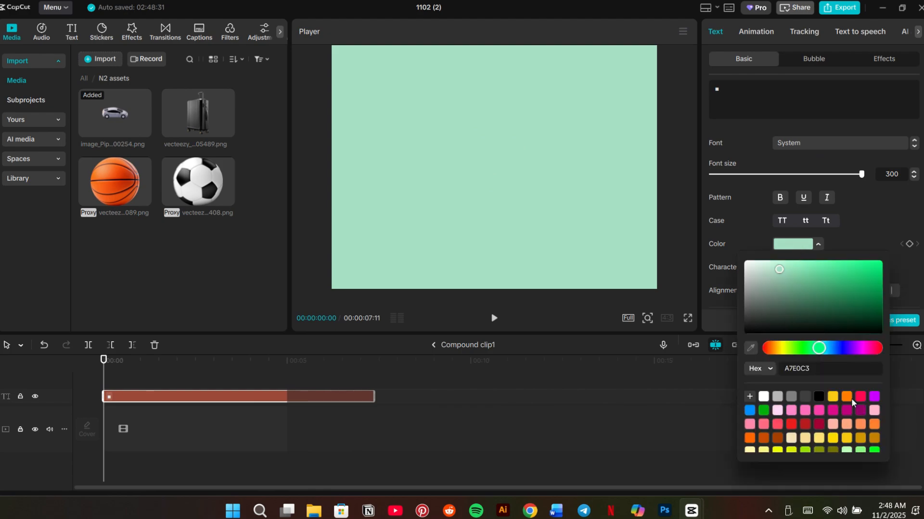
{"action": "left_click", "coordinate": [873, 398]}
{"action": "left_click_drag", "start_coordinate": [806, 299], "coordinate": [896, 286]}
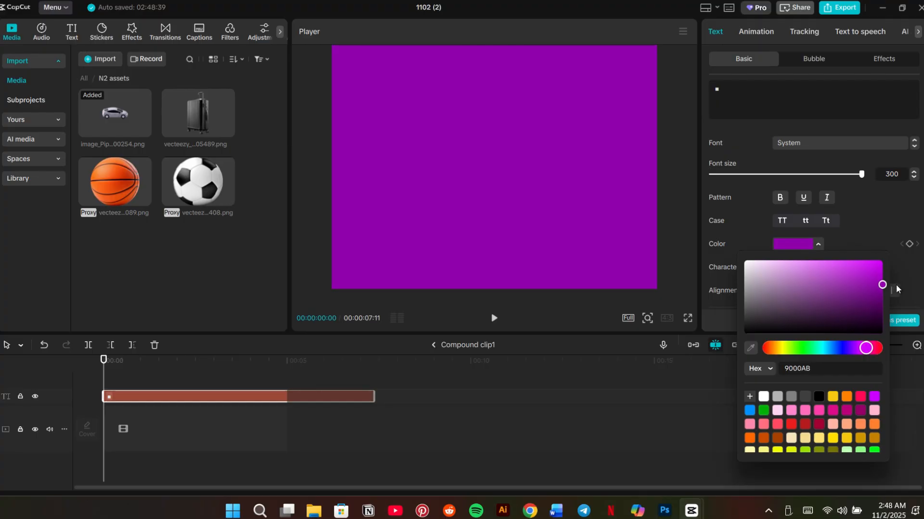
{"action": "left_click", "coordinate": [433, 345]}
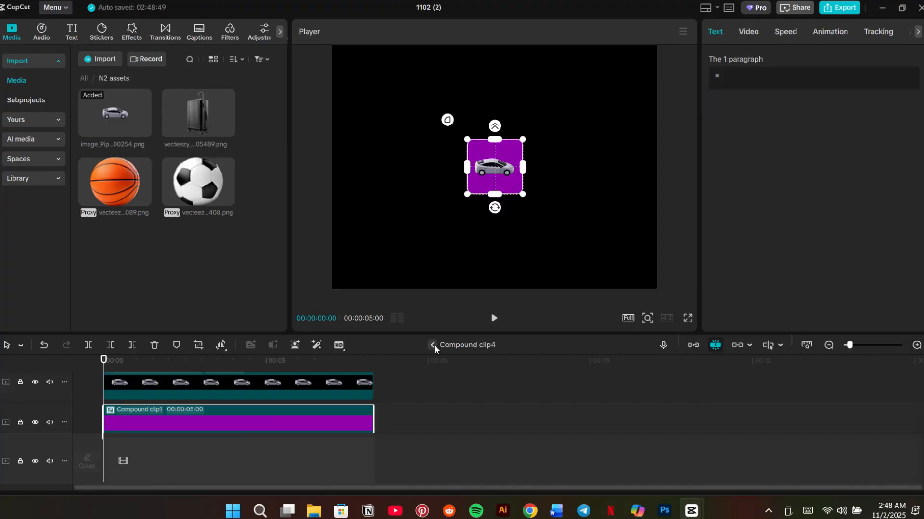
Set the height of Compound clip4's main track to Short
{"action": "double_click", "coordinate": [268, 408]}
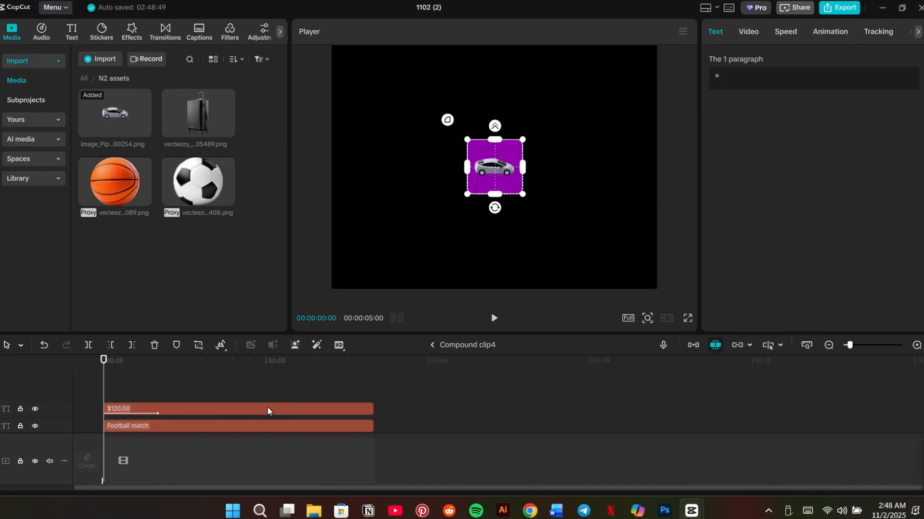
{"action": "left_click", "coordinate": [64, 463]}
{"action": "mouse_move", "coordinate": [104, 467]}
{"action": "left_click", "coordinate": [185, 447]}
Replace the Football match title in Compound clip4 with "Car Savings"
{"action": "left_click", "coordinate": [180, 426]}
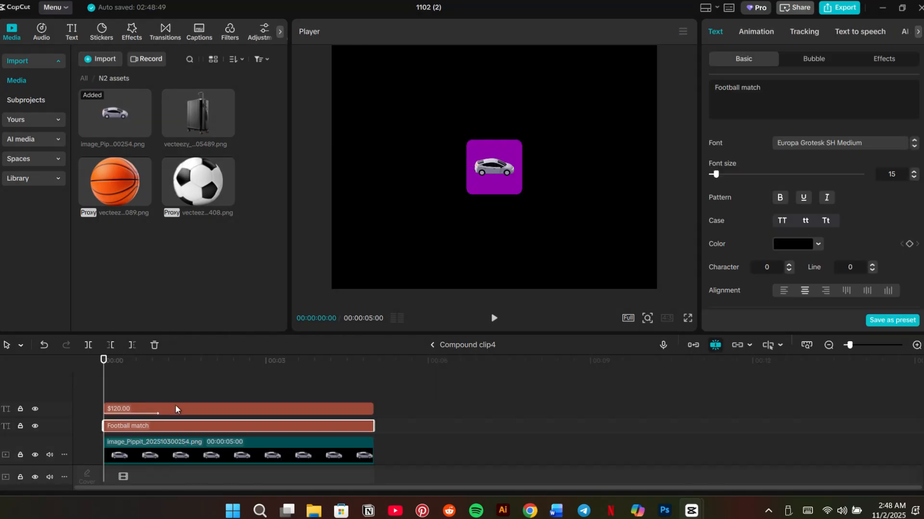
{"action": "left_click", "coordinate": [769, 94]}
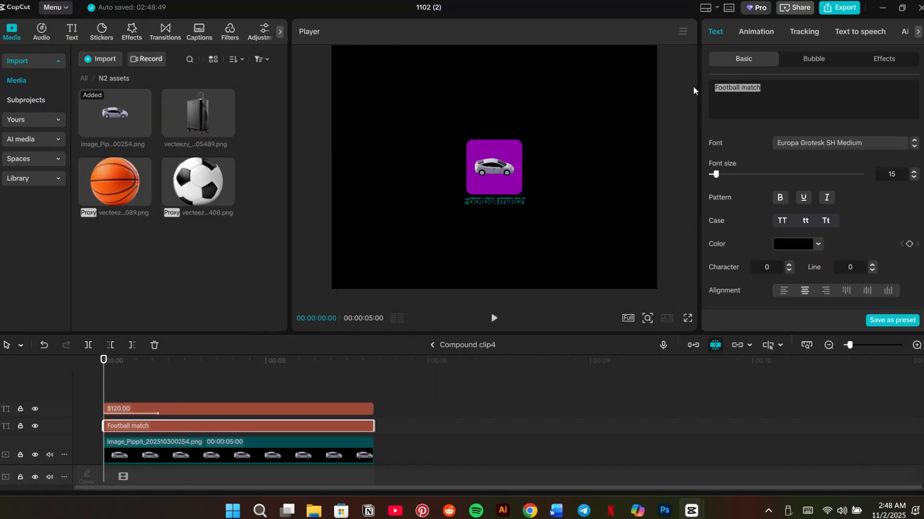
{"action": "key", "text": "BackSpace"}
{"action": "type", "text": "Car"}
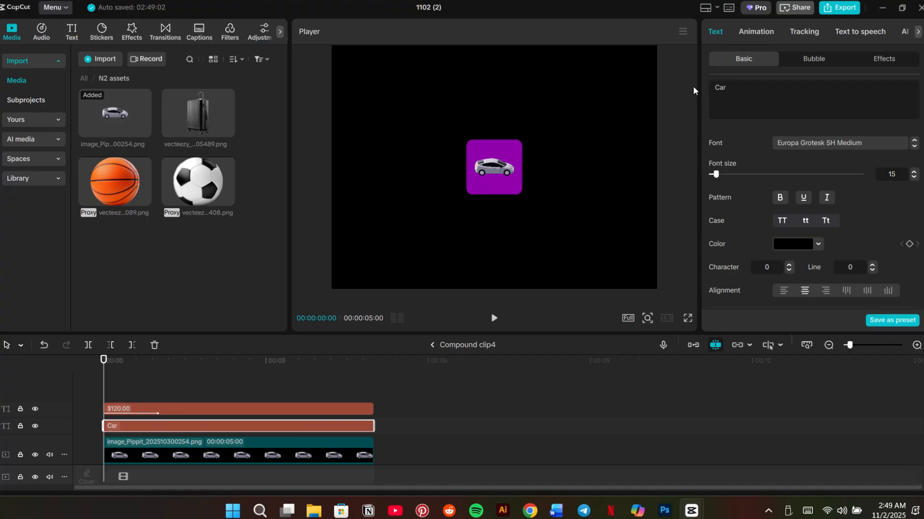
{"action": "type", "text": " Savings"}
Set the price text's font to Europa Grotesk SH Medium, change it to $8020.00 and return to the main timeline
{"action": "left_click", "coordinate": [205, 409]}
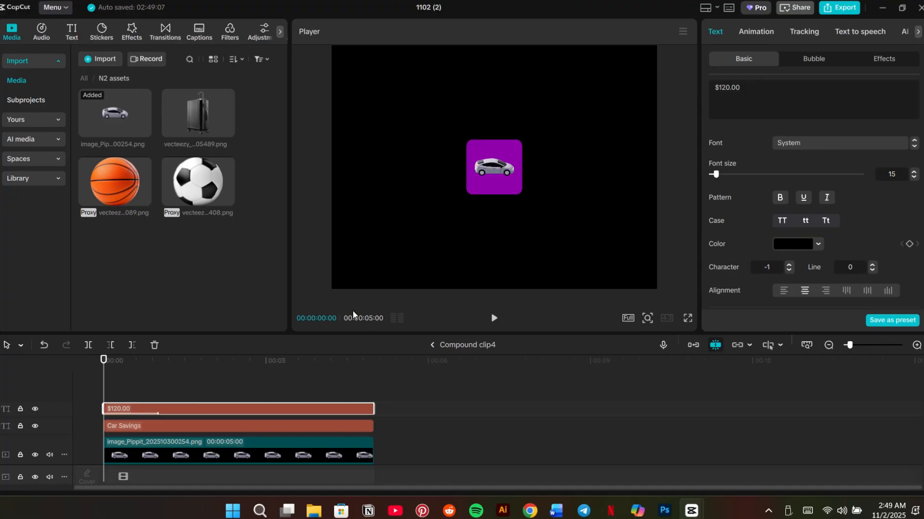
{"action": "left_click", "coordinate": [793, 142]}
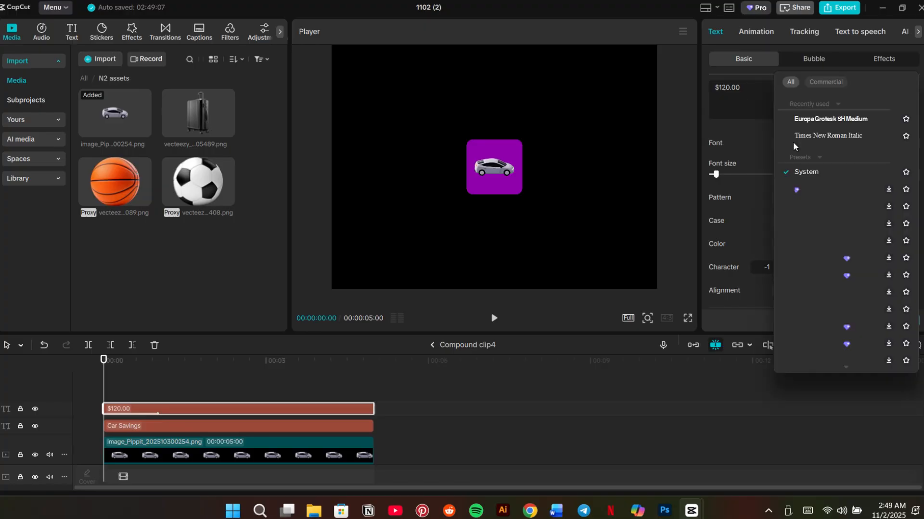
{"action": "left_click", "coordinate": [720, 88]}
{"action": "key", "text": "Delete"}
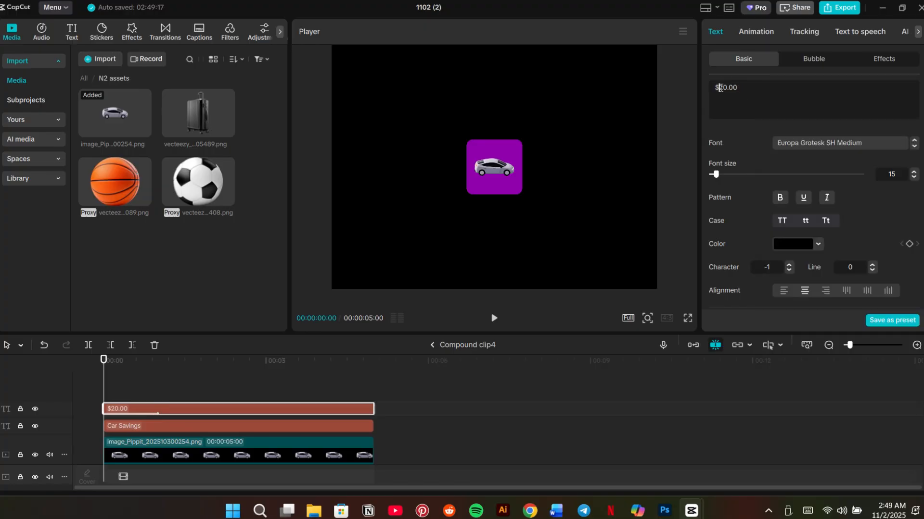
{"action": "type", "text": "80"}
{"action": "left_click", "coordinate": [431, 345]}
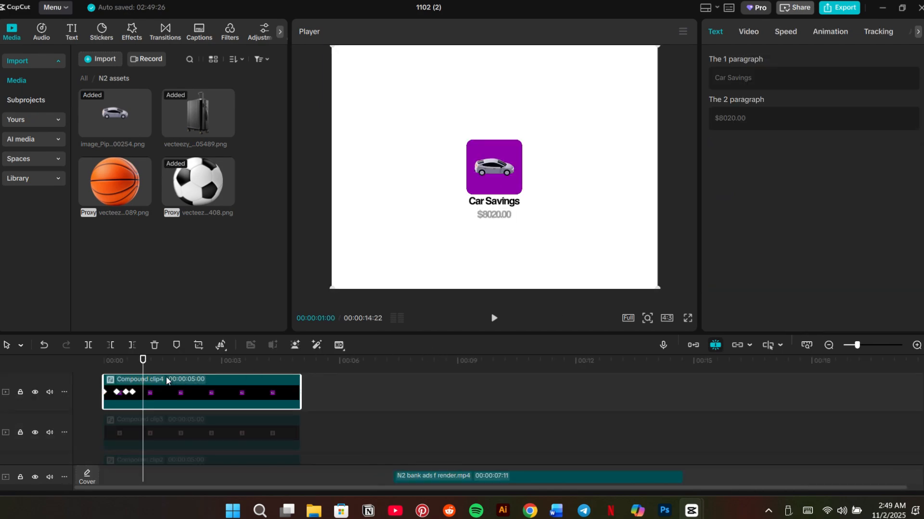
Play the Car Savings card's animation from the start of the timeline to check it
{"action": "left_click", "coordinate": [123, 366]}
{"action": "key", "text": "space"}
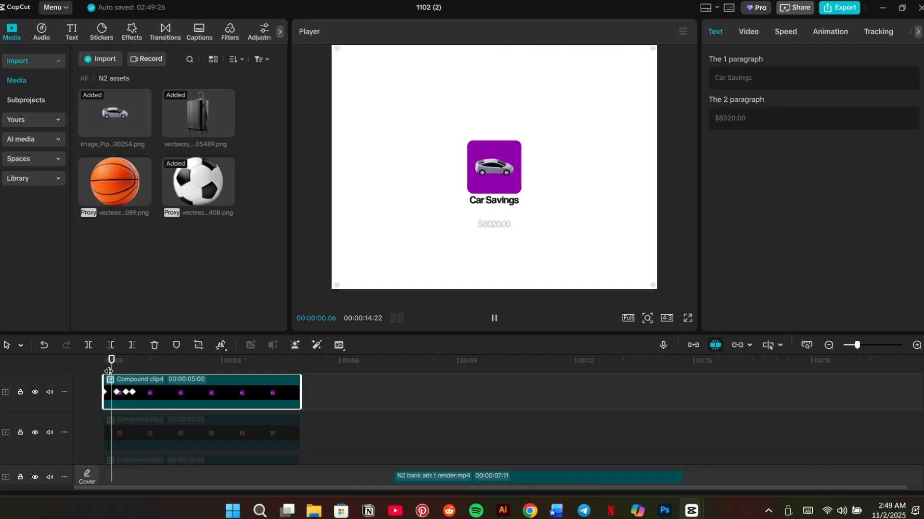
{"action": "left_click", "coordinate": [104, 364]}
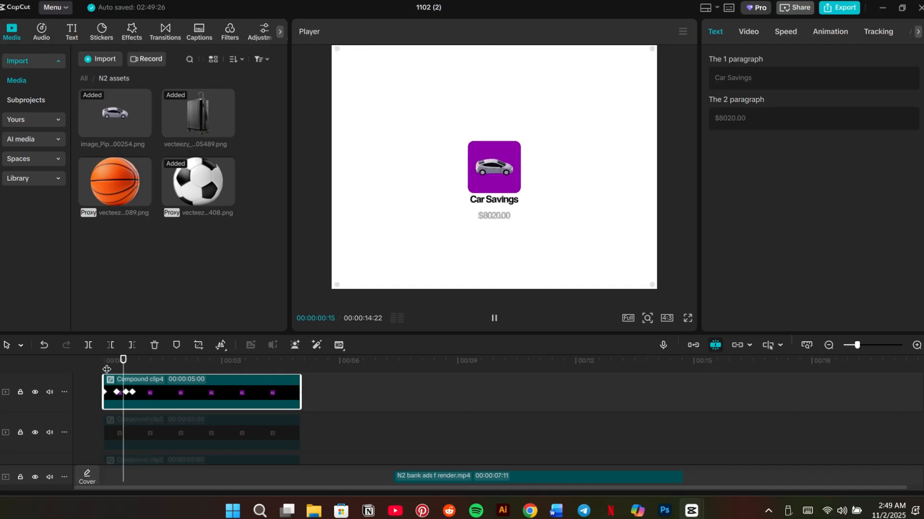
{"action": "key", "text": "space"}
Reactivate Compound clip3 so the WorldTrip and Car Savings clips are both enabled
{"action": "scroll", "coordinate": [163, 380], "scroll_direction": "down", "scroll_amount": 2}
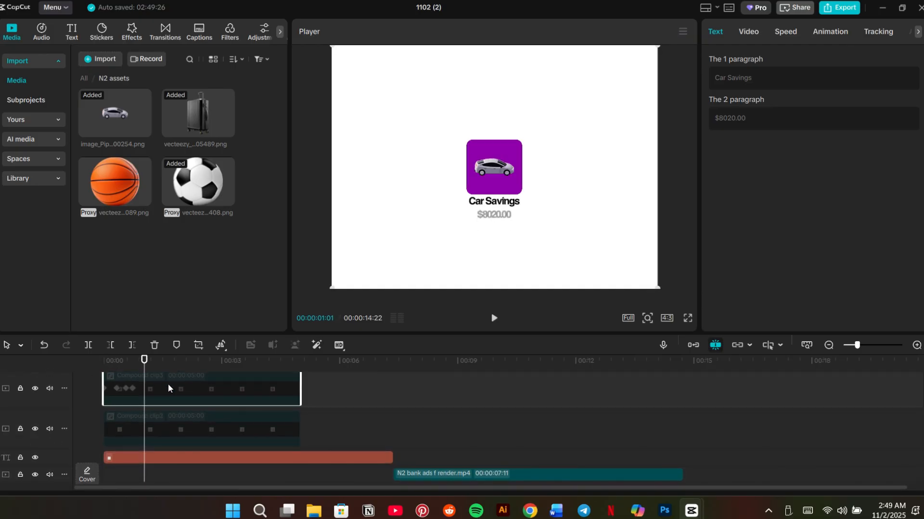
{"action": "scroll", "coordinate": [169, 387], "scroll_direction": "up", "scroll_amount": 2}
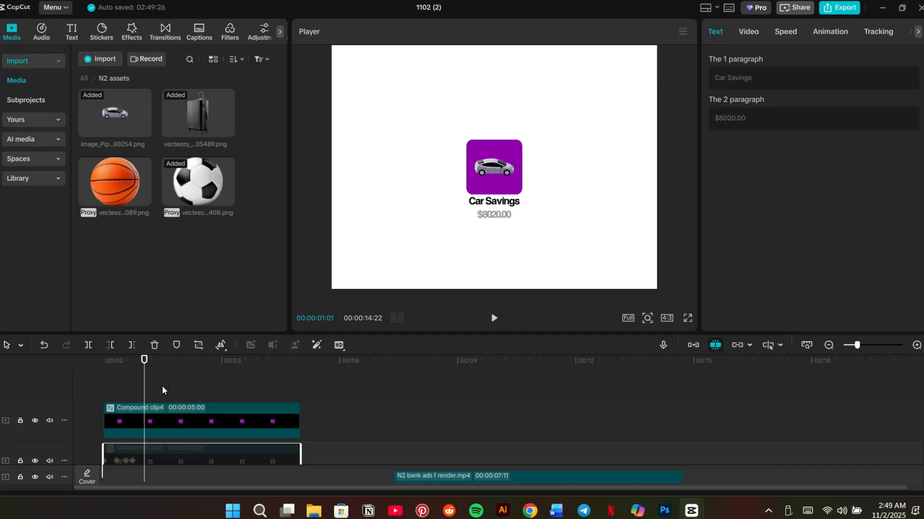
{"action": "scroll", "coordinate": [161, 389], "scroll_direction": "down", "scroll_amount": 1}
{"action": "key", "text": "v"}
{"action": "left_click", "coordinate": [174, 438]}
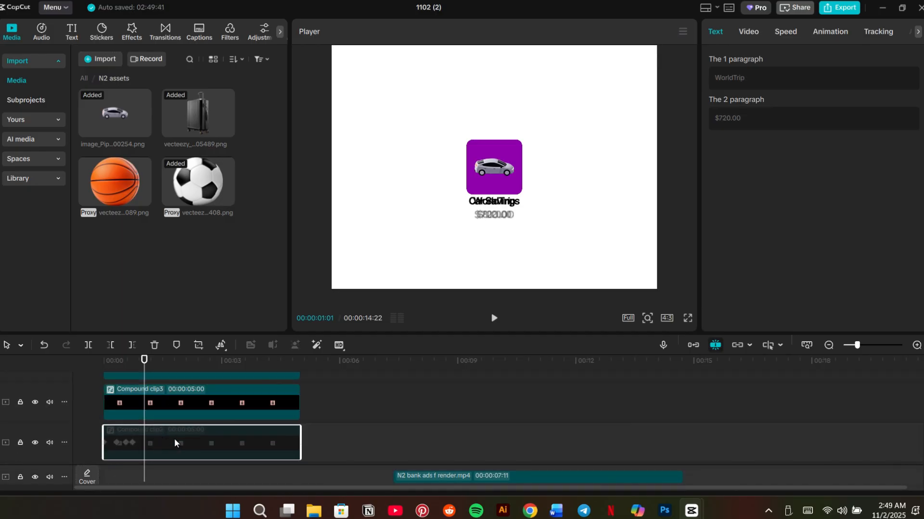
Wrap the WorldTrip clip and the Car Savings clip each in its own new compound clip
{"action": "left_click", "coordinate": [165, 403]}
{"action": "right_click", "coordinate": [169, 397]}
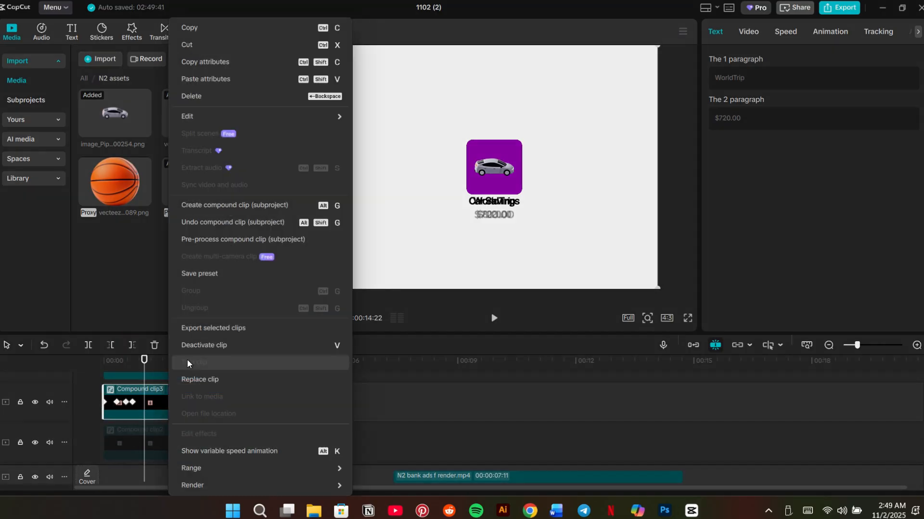
{"action": "left_click", "coordinate": [209, 207]}
{"action": "scroll", "coordinate": [159, 422], "scroll_direction": "up", "scroll_amount": 2}
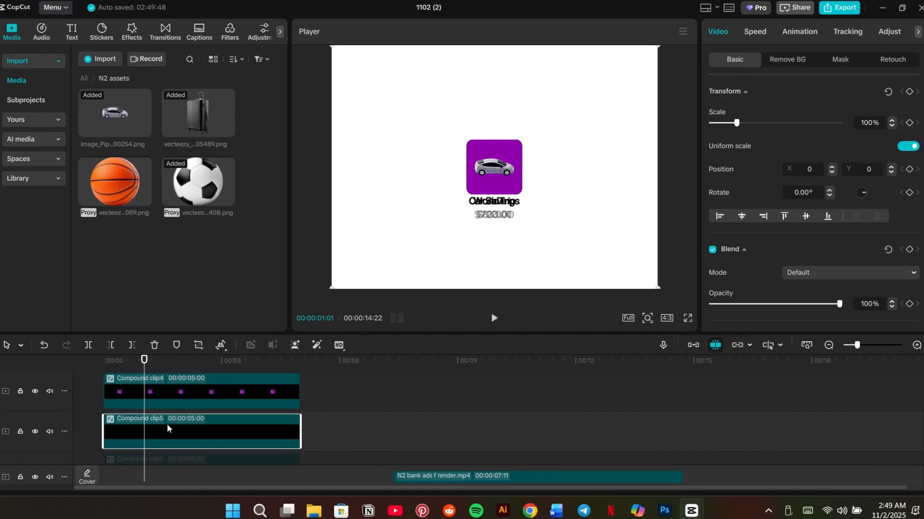
{"action": "left_click", "coordinate": [170, 392]}
{"action": "right_click", "coordinate": [172, 384]}
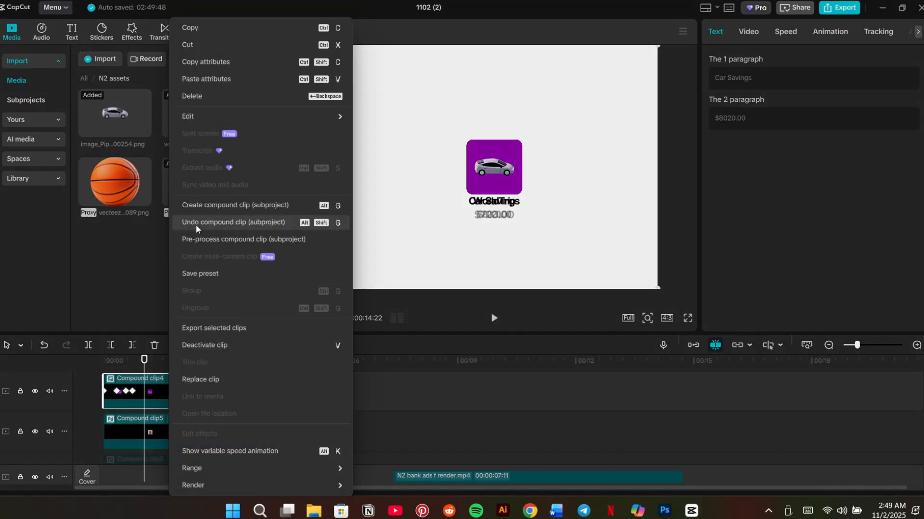
{"action": "left_click", "coordinate": [200, 206]}
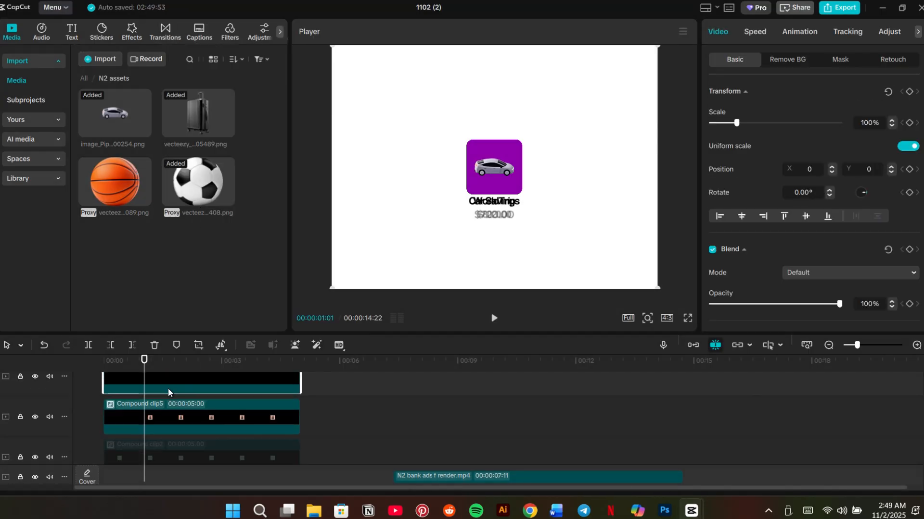
Shift the nested WorldTrip clip to start at 00:00:01:01 and reactivate the Football match clip
{"action": "scroll", "coordinate": [169, 388], "scroll_direction": "up", "scroll_amount": 1}
{"action": "mouse_move", "coordinate": [164, 407]}
{"action": "left_mouse_down"}
{"action": "mouse_move", "coordinate": [169, 380]}
{"action": "mouse_move", "coordinate": [223, 379]}
{"action": "mouse_move", "coordinate": [205, 441]}
{"action": "mouse_move", "coordinate": [170, 420]}
{"action": "left_mouse_up"}
{"action": "left_click", "coordinate": [168, 422]}
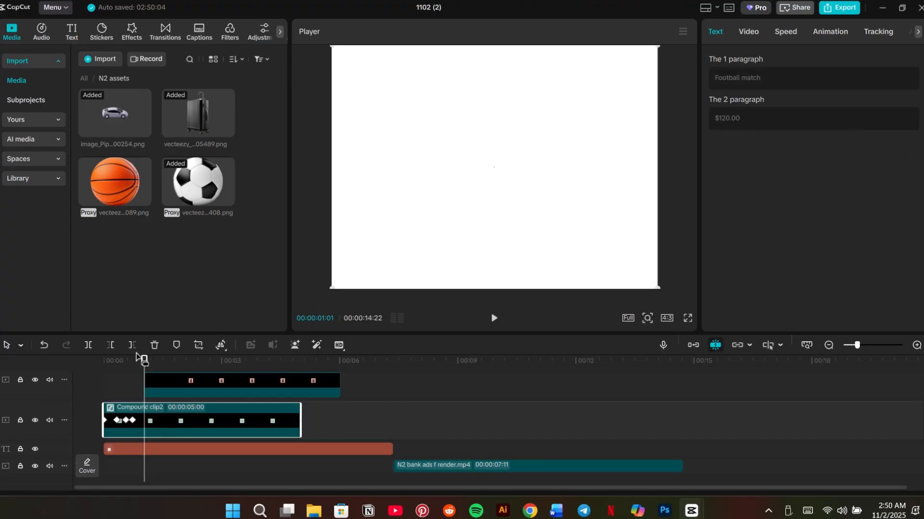
Play the overlapping Football match and WorldTrip cards from the start, deactivate the WorldTrip clip and select the Football match clip
{"action": "left_click_drag", "start_coordinate": [141, 365], "coordinate": [103, 367]}
{"action": "key", "text": "space"}
{"action": "key", "text": "space"}
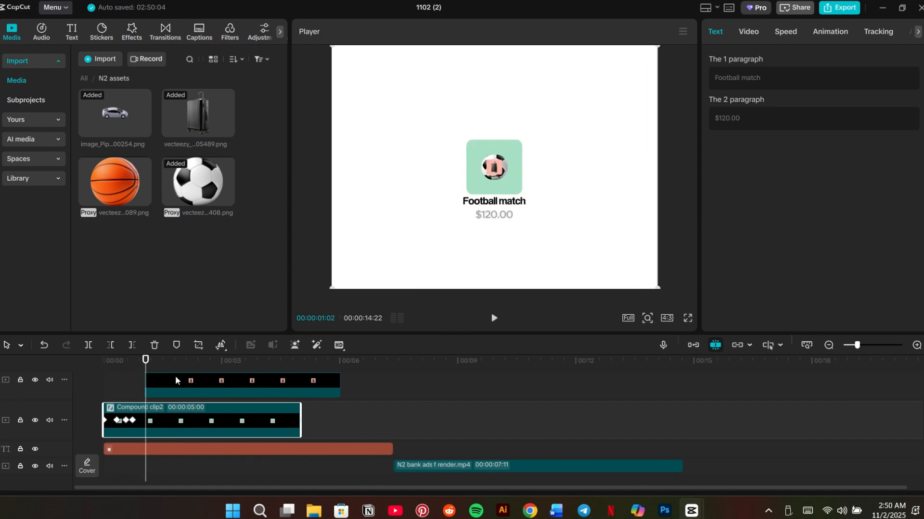
{"action": "left_click", "coordinate": [176, 376]}
{"action": "key", "text": "v"}
{"action": "left_click", "coordinate": [176, 417]}
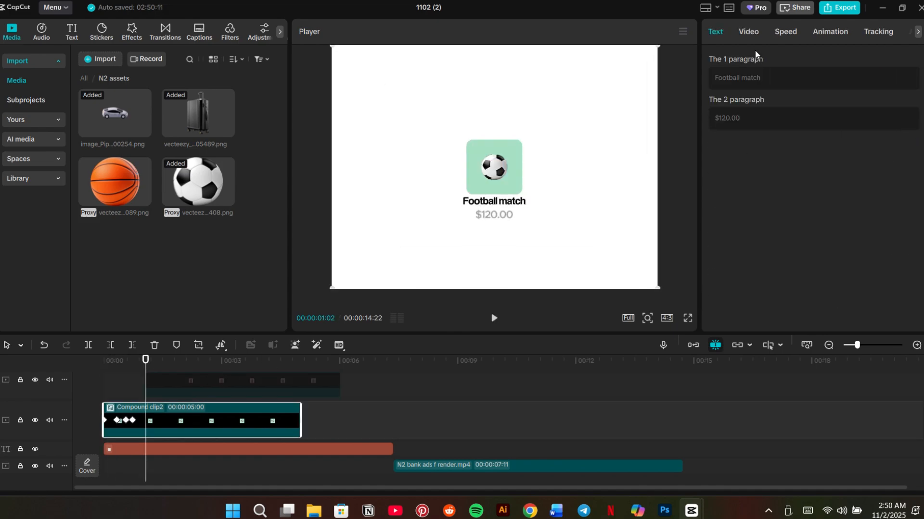
Animate the Football match card sideways from a Transform keyframe at 00:00:01:02 to X position -690 at 00:00:01:08
{"action": "left_click", "coordinate": [749, 32]}
{"action": "left_click", "coordinate": [909, 91]}
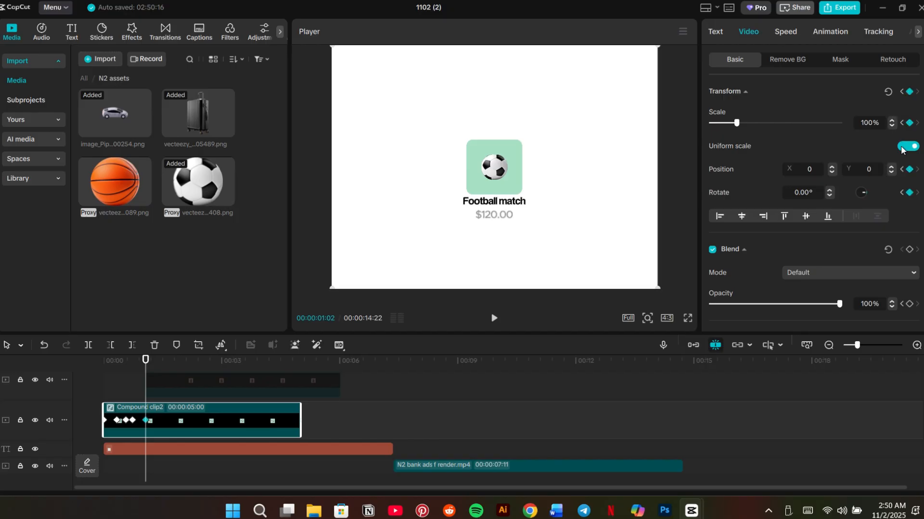
{"action": "key", "text": "Right"}
{"action": "key", "text": "Right"}
{"action": "key", "text": "Right"}
{"action": "key", "text": "Right"}
{"action": "key", "text": "Right"}
{"action": "key", "text": "Right"}
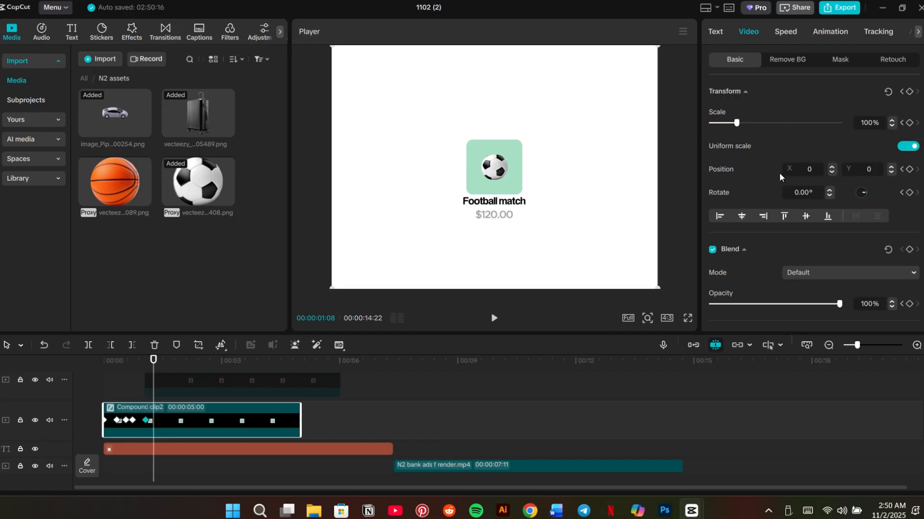
{"action": "left_click_drag", "start_coordinate": [579, 257], "coordinate": [520, 258]}
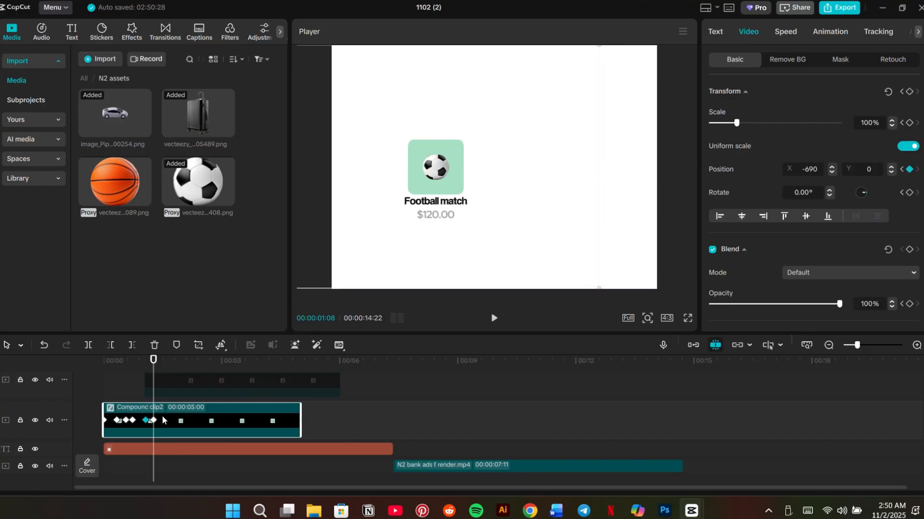
Apply the Cubic Out curve to the Football match clip's keyframe at 00:00:01:02 and play the movement from the start
{"action": "right_click", "coordinate": [147, 423]}
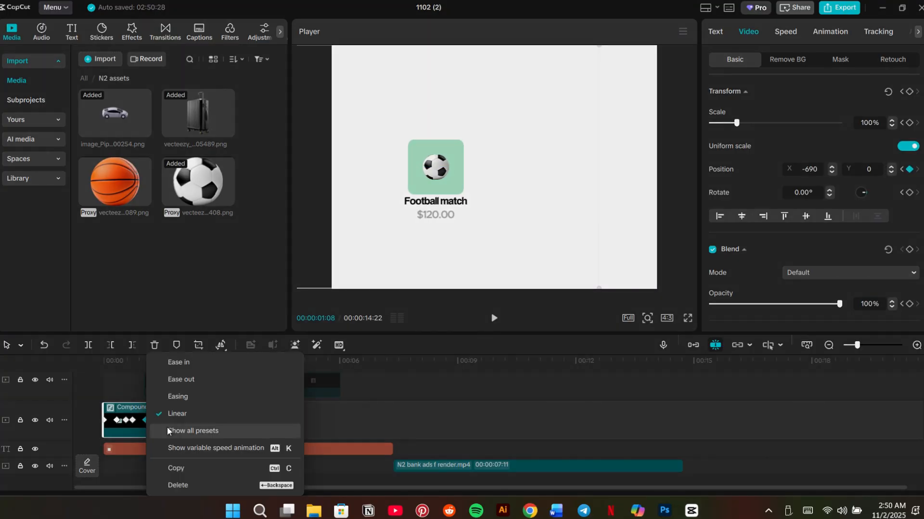
{"action": "left_click", "coordinate": [166, 427]}
{"action": "left_click", "coordinate": [295, 387]}
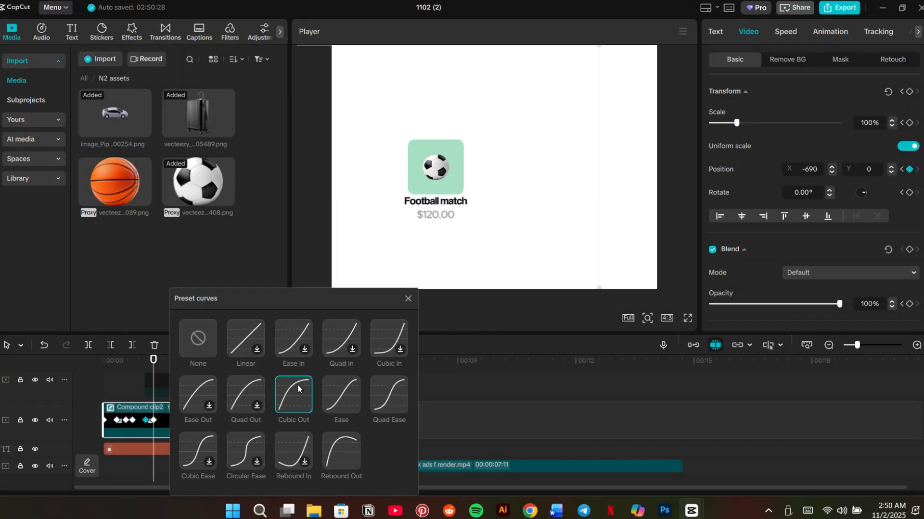
{"action": "left_click", "coordinate": [408, 299]}
{"action": "left_click", "coordinate": [130, 388]}
{"action": "key", "text": "space"}
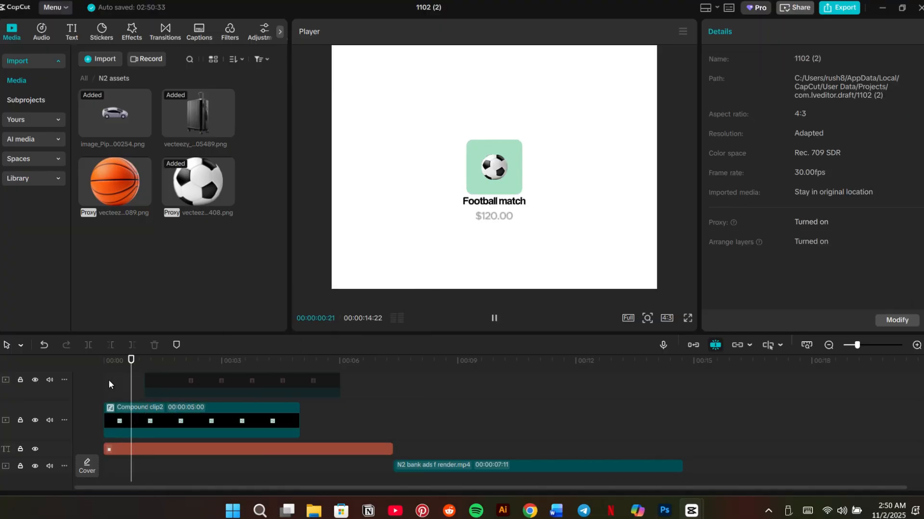
Reactivate the WorldTrip clip and play it together with the Football match card from the start
{"action": "left_click_drag", "start_coordinate": [163, 367], "coordinate": [146, 369]}
{"action": "left_click", "coordinate": [167, 380]}
{"action": "left_click", "coordinate": [163, 408]}
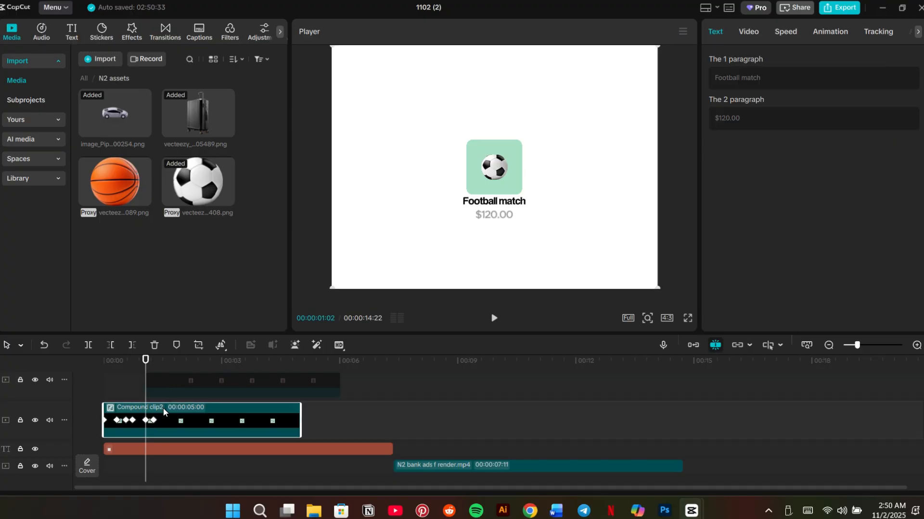
{"action": "left_click", "coordinate": [166, 387]}
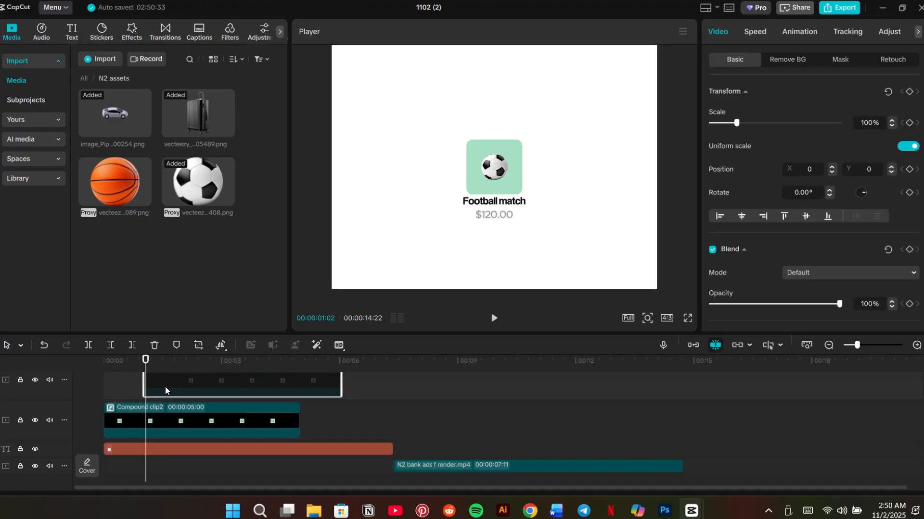
{"action": "left_click", "coordinate": [122, 388]}
{"action": "left_click_drag", "start_coordinate": [122, 387], "coordinate": [80, 401]}
{"action": "key", "text": "space"}
{"action": "key", "text": "space"}
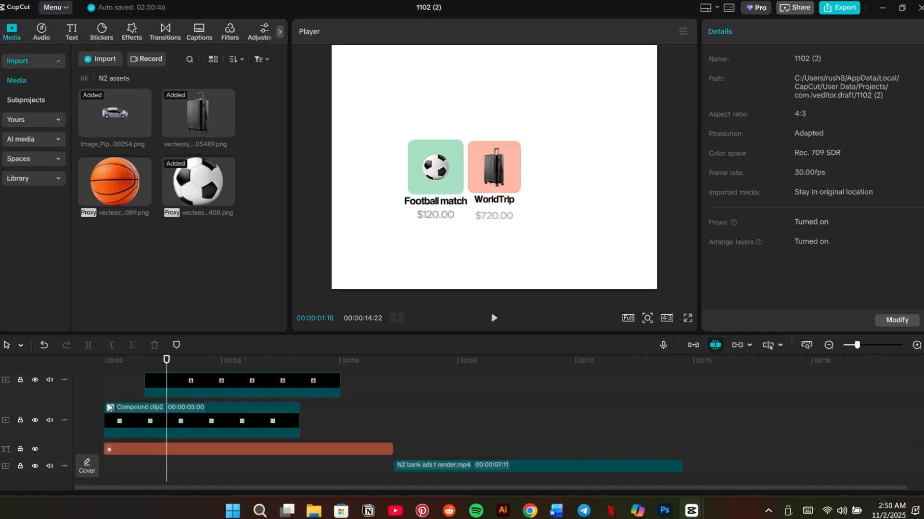
Move the WorldTrip card to X position 235 and shift its clip to start at 00:00:01:08
{"action": "left_click", "coordinate": [177, 390]}
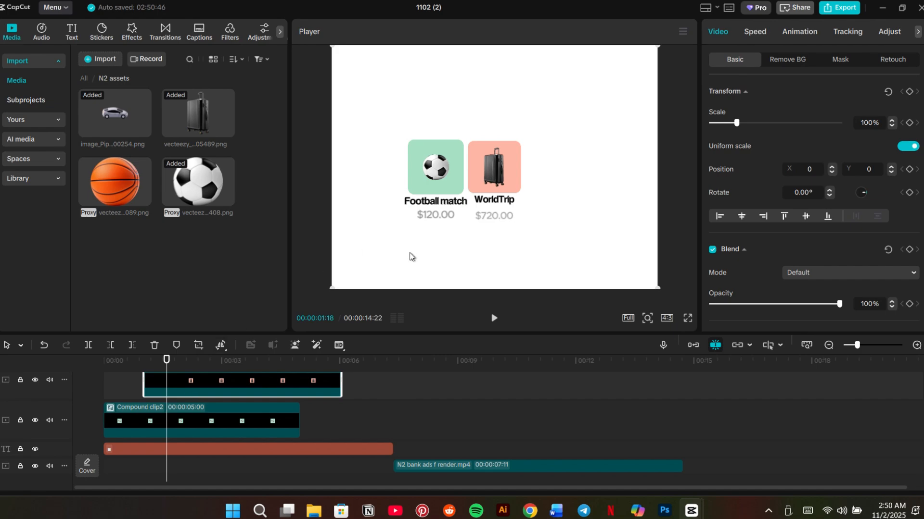
{"action": "left_click_drag", "start_coordinate": [432, 253], "coordinate": [452, 255]}
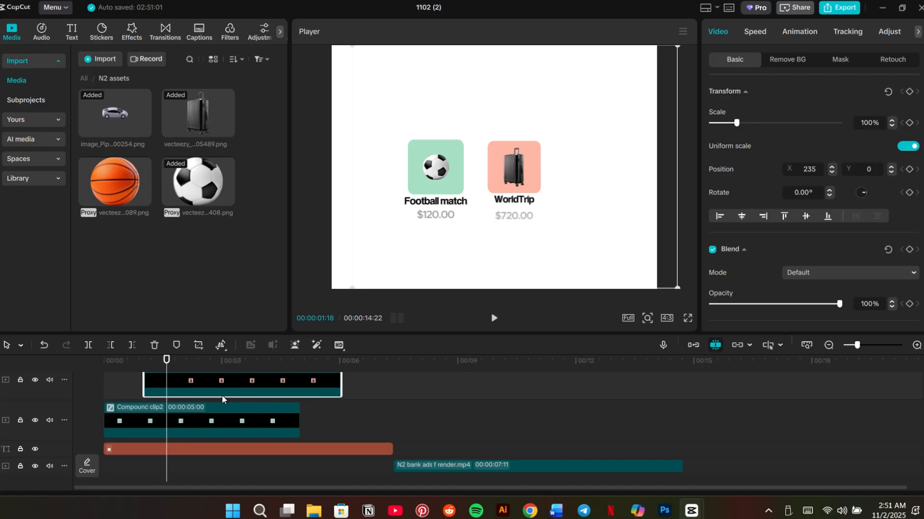
{"action": "left_click", "coordinate": [194, 421]}
{"action": "left_click", "coordinate": [152, 362]}
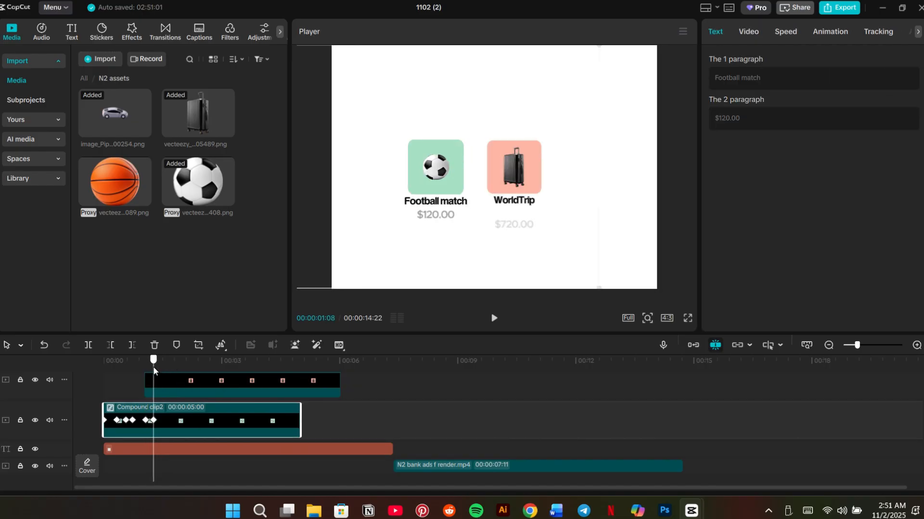
{"action": "left_click_drag", "start_coordinate": [153, 366], "coordinate": [149, 367]}
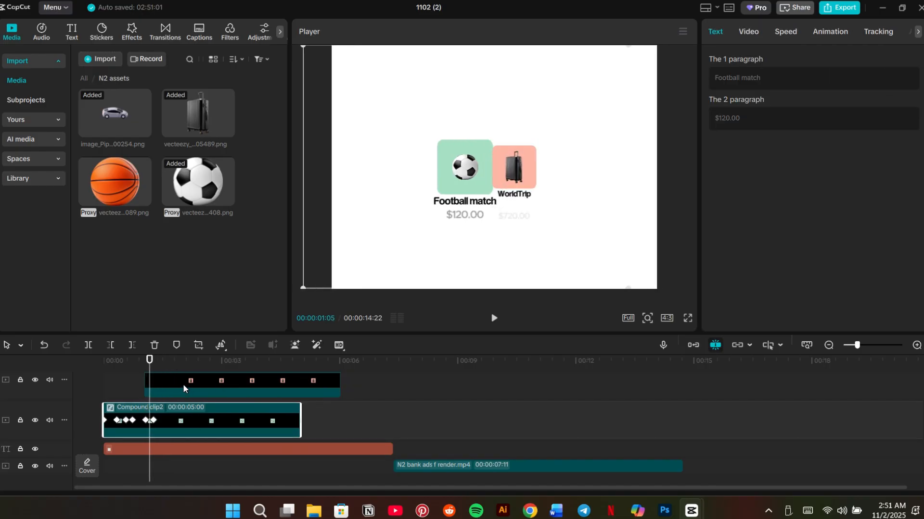
{"action": "left_click_drag", "start_coordinate": [189, 390], "coordinate": [200, 386]}
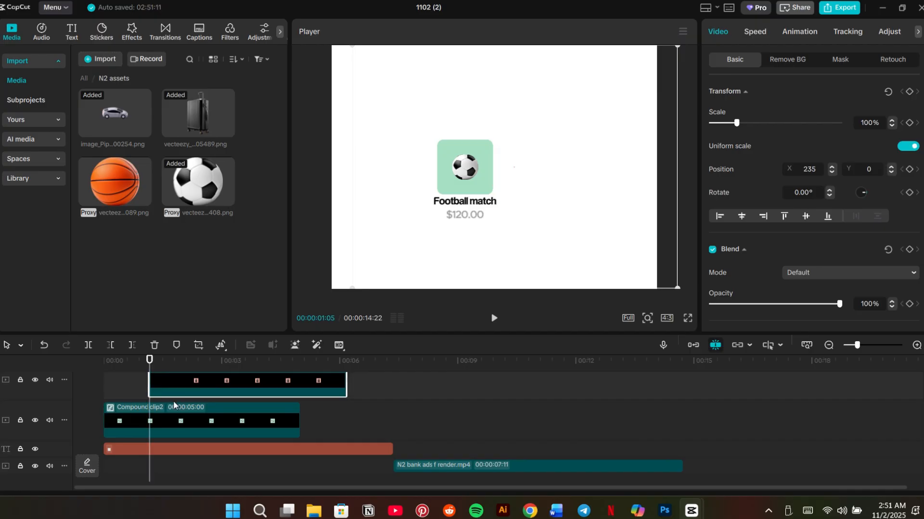
{"action": "left_click", "coordinate": [165, 420]}
{"action": "left_click", "coordinate": [175, 385]}
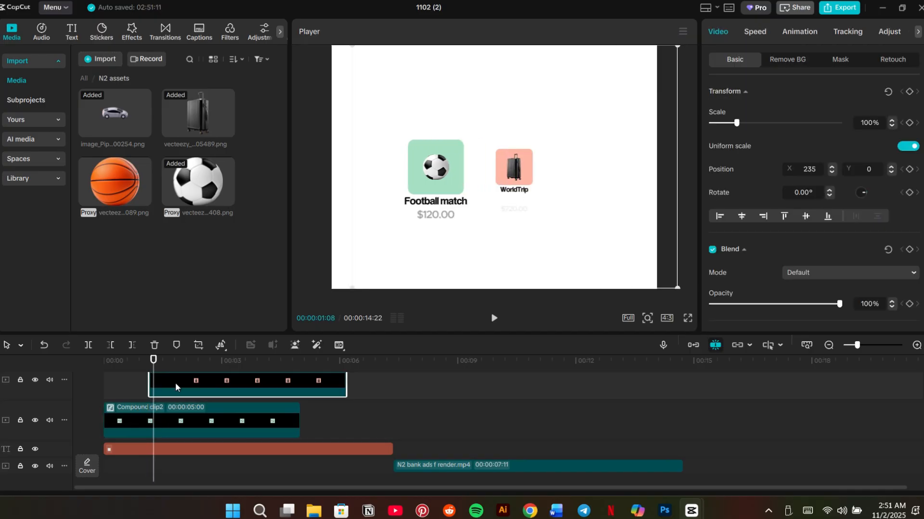
{"action": "left_click_drag", "start_coordinate": [175, 384], "coordinate": [104, 424]}
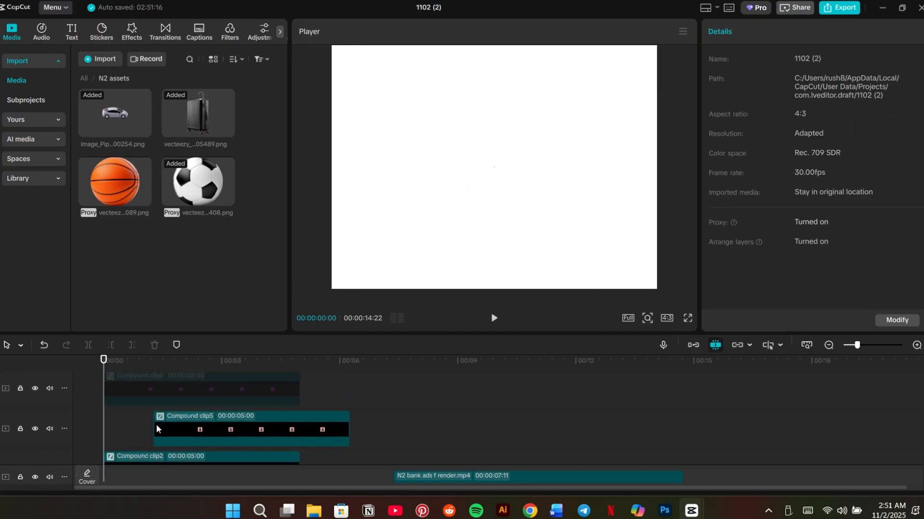
Play the Football match and WorldTrip cards from the start of the timeline to check their timing
{"action": "scroll", "coordinate": [156, 425], "scroll_direction": "down", "scroll_amount": 1}
{"action": "key", "text": "space"}
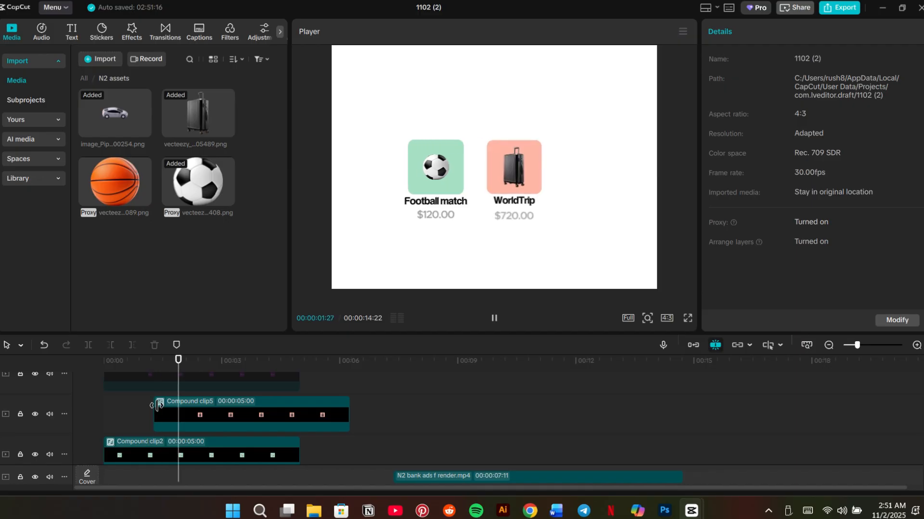
{"action": "left_click", "coordinate": [204, 428]}
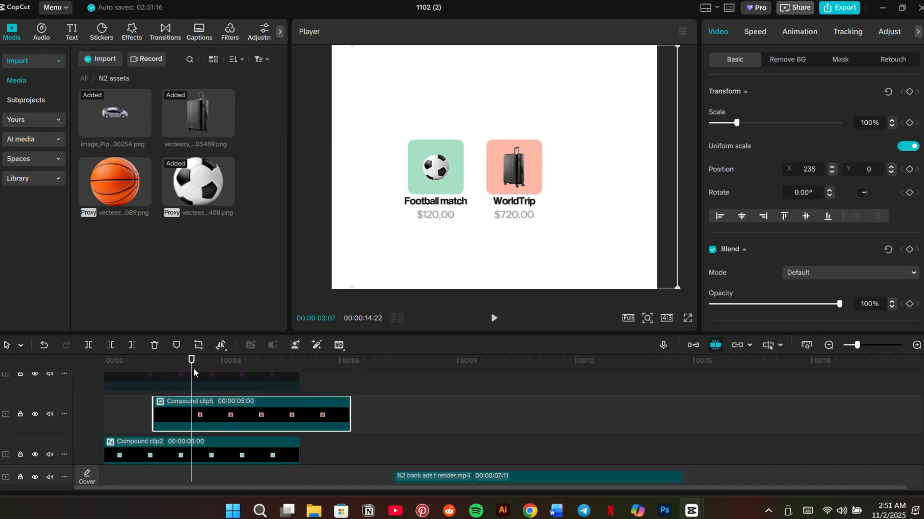
{"action": "left_click_drag", "start_coordinate": [193, 368], "coordinate": [114, 369]}
{"action": "key", "text": "space"}
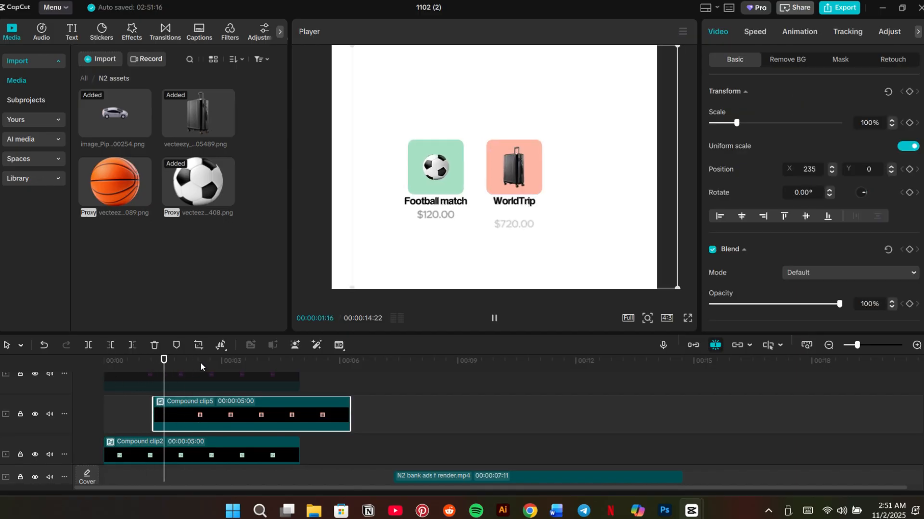
{"action": "key", "text": "space"}
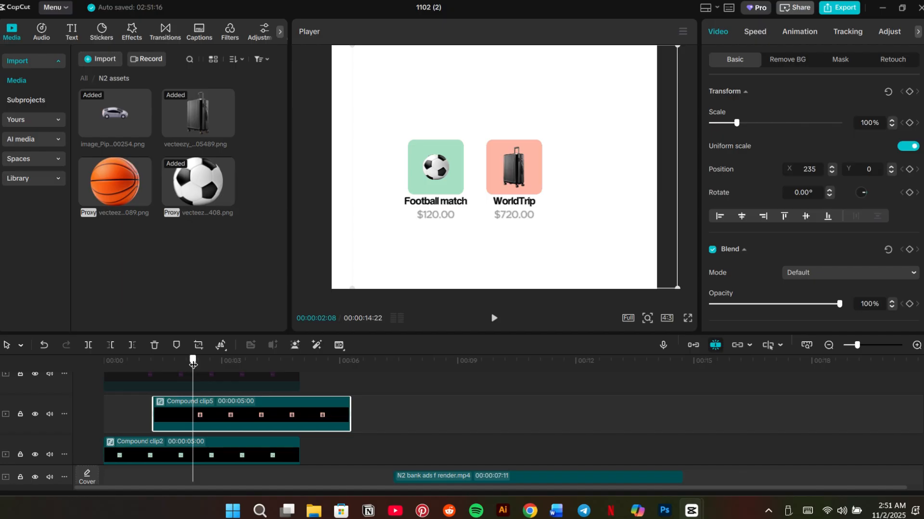
Add a Transform keyframe at 00:00:02:01 to both the WorldTrip clip and the Football match clip
{"action": "left_click_drag", "start_coordinate": [193, 364], "coordinate": [184, 364]}
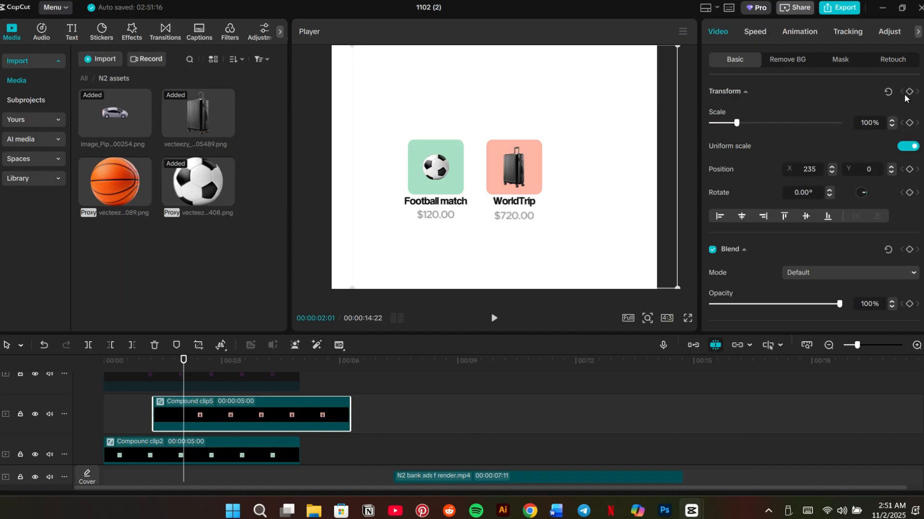
{"action": "scroll", "coordinate": [314, 423], "scroll_direction": "down", "scroll_amount": 1}
{"action": "left_click", "coordinate": [239, 437]}
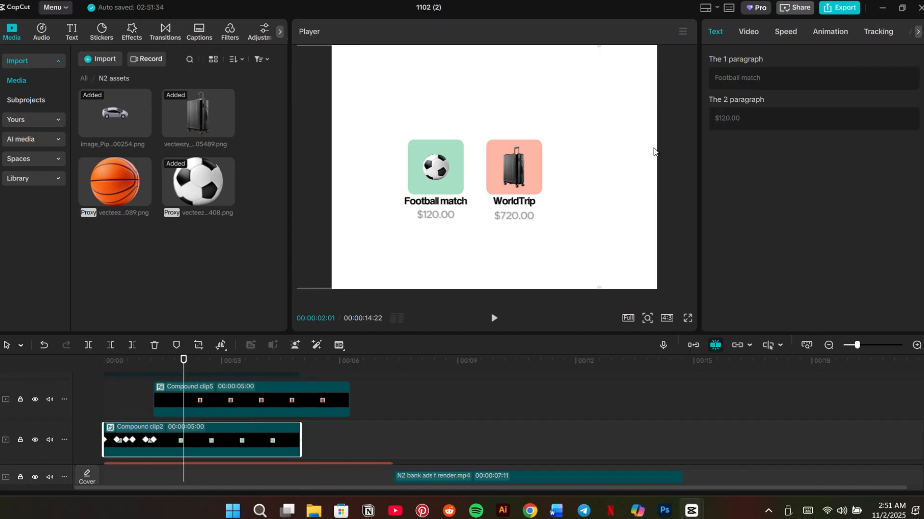
{"action": "left_click", "coordinate": [764, 33]}
{"action": "left_click", "coordinate": [908, 91]}
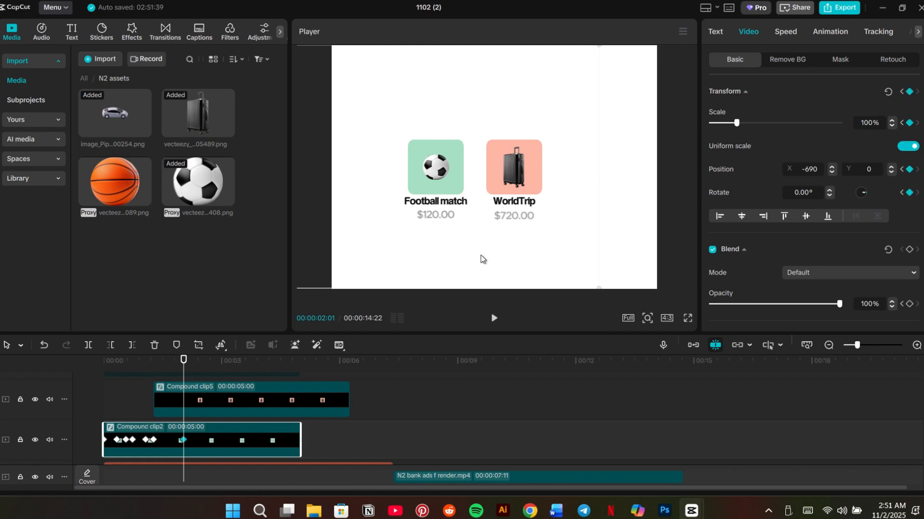
Advance eight frames and add a Transform keyframe at 00:00:02:09 to both the Football match clip and the WorldTrip clip
{"action": "key", "text": "Right"}
{"action": "key", "text": "Right"}
{"action": "key", "text": "Right"}
{"action": "key", "text": "Right"}
{"action": "key", "text": "Right"}
{"action": "key", "text": "Right"}
{"action": "key", "text": "Right"}
{"action": "key", "text": "Right"}
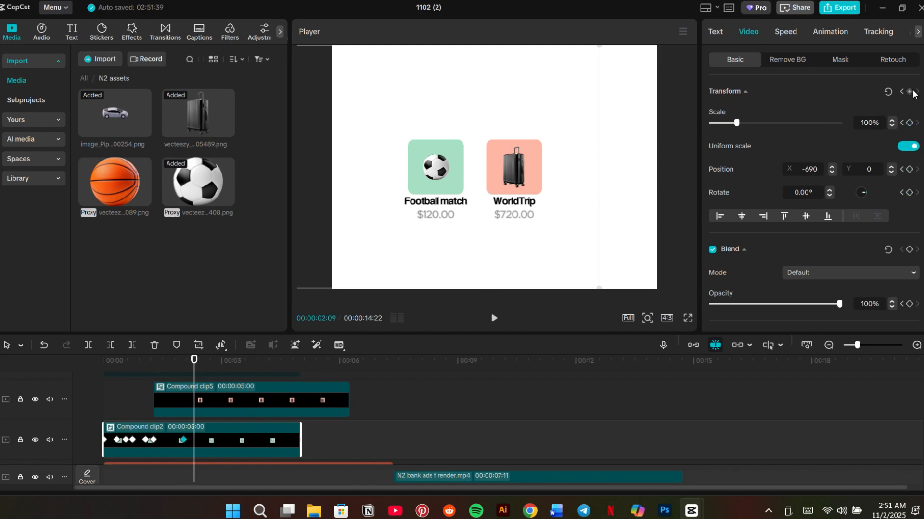
{"action": "left_click", "coordinate": [910, 92]}
{"action": "left_click", "coordinate": [273, 390]}
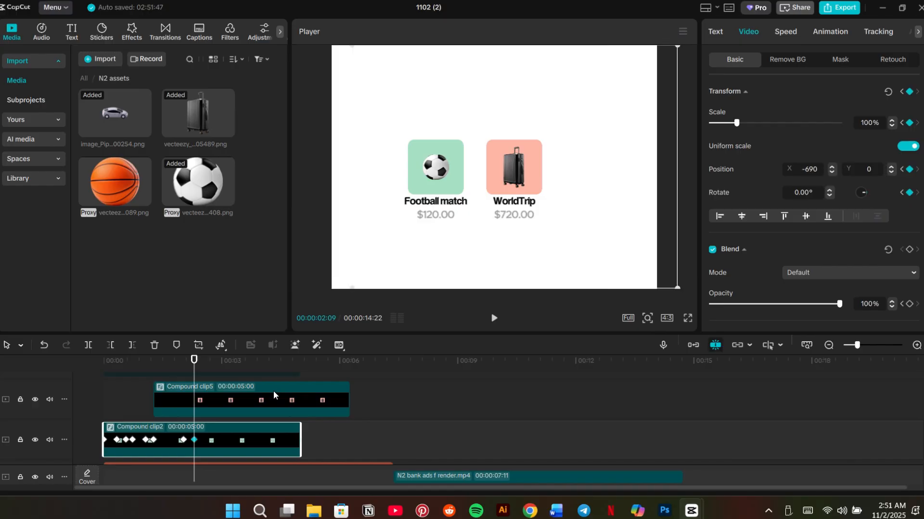
{"action": "left_click", "coordinate": [910, 92]}
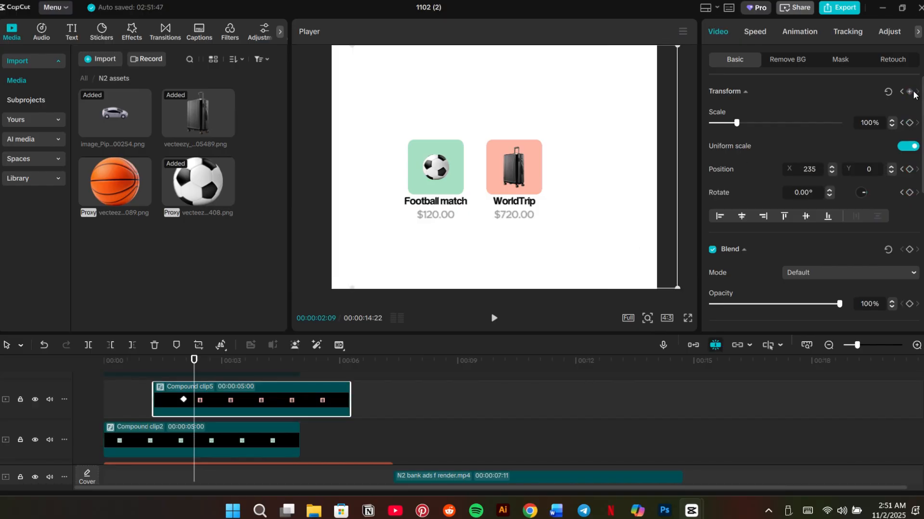
{"action": "left_click", "coordinate": [209, 443]}
{"action": "left_click_drag", "start_coordinate": [365, 398], "coordinate": [281, 435]}
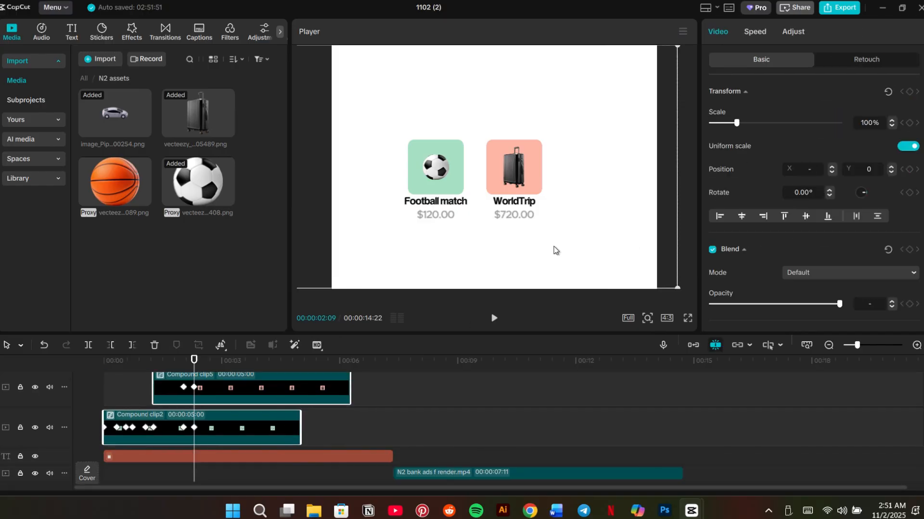
{"action": "left_click", "coordinate": [533, 251]}
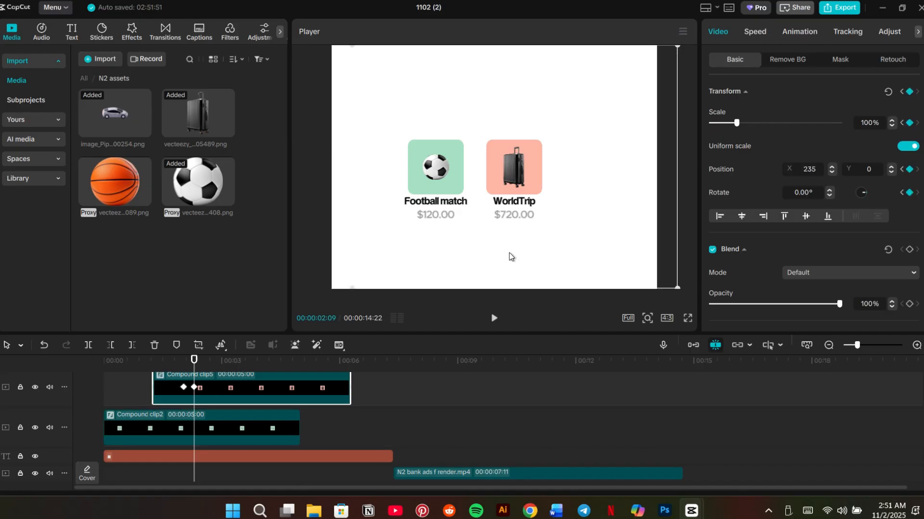
{"action": "left_click_drag", "start_coordinate": [509, 252], "coordinate": [476, 255]}
{"action": "left_click", "coordinate": [44, 345]}
Move both cards left together at 00:00:02:09 until the WorldTrip card is horizontally centred, and play the animation from the start
{"action": "left_click_drag", "start_coordinate": [384, 388], "coordinate": [287, 434]}
{"action": "left_click_drag", "start_coordinate": [506, 270], "coordinate": [483, 266]}
{"action": "left_click", "coordinate": [137, 388]}
{"action": "left_click", "coordinate": [137, 388]}
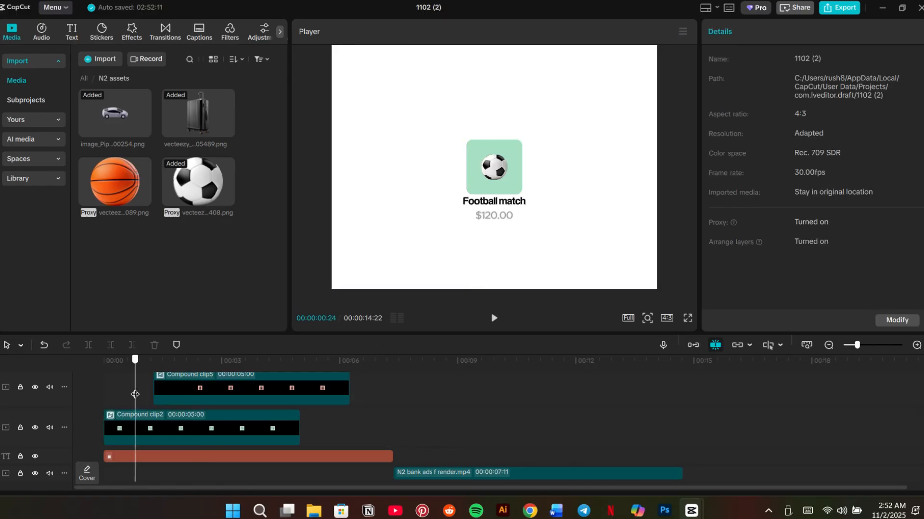
{"action": "left_click", "coordinate": [97, 394]}
{"action": "key", "text": "space"}
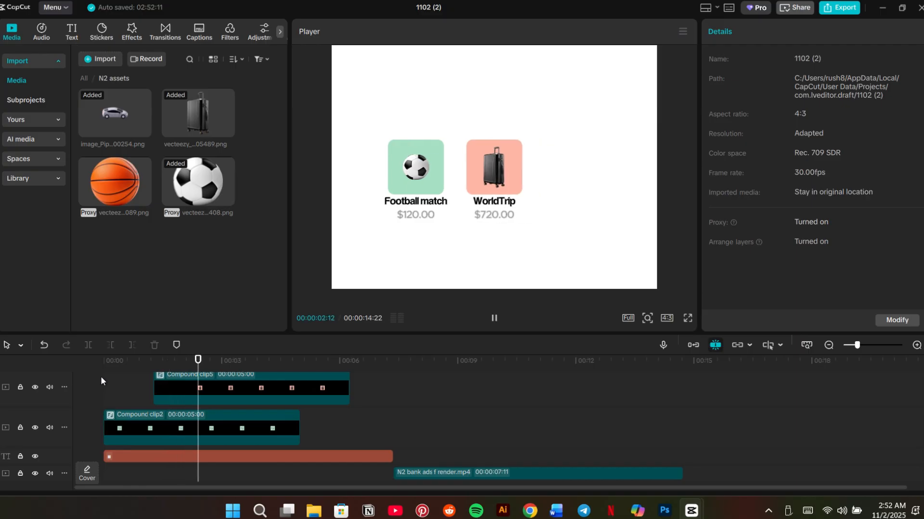
{"action": "key", "text": "space"}
Apply the Cubic Out curve to the WorldTrip clip's keyframe at 00:00:02:01
{"action": "left_click", "coordinate": [185, 399]}
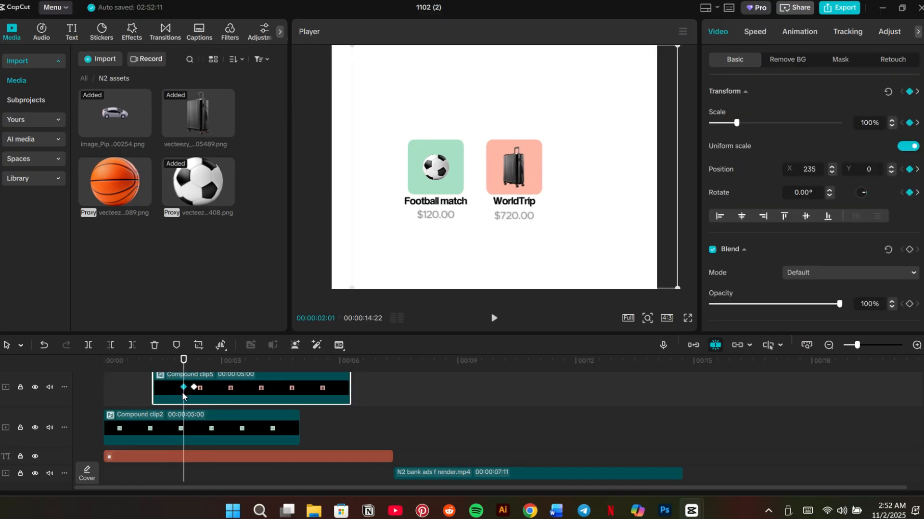
{"action": "right_click", "coordinate": [184, 388]}
{"action": "left_click", "coordinate": [318, 431]}
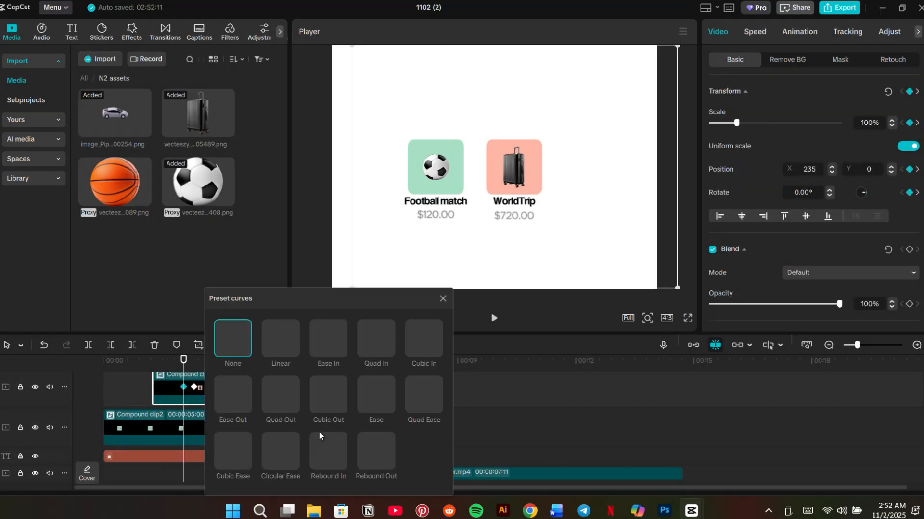
{"action": "left_click", "coordinate": [338, 387]}
{"action": "left_click", "coordinate": [442, 298]}
Apply the Cubic Out curve to the Football match clip's keyframe at 00:00:02:01 and play the animation from the start
{"action": "left_click", "coordinate": [185, 429]}
{"action": "left_click", "coordinate": [182, 428]}
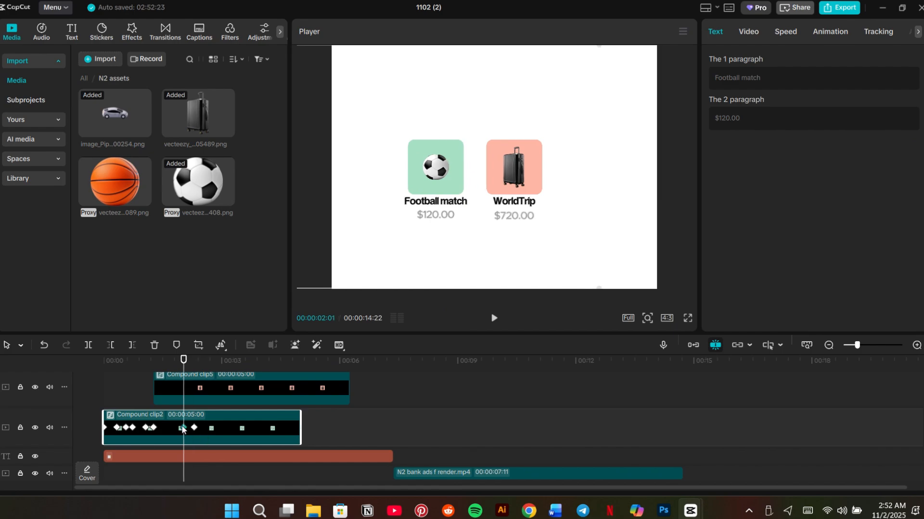
{"action": "right_click", "coordinate": [183, 429]}
{"action": "left_click", "coordinate": [229, 431]}
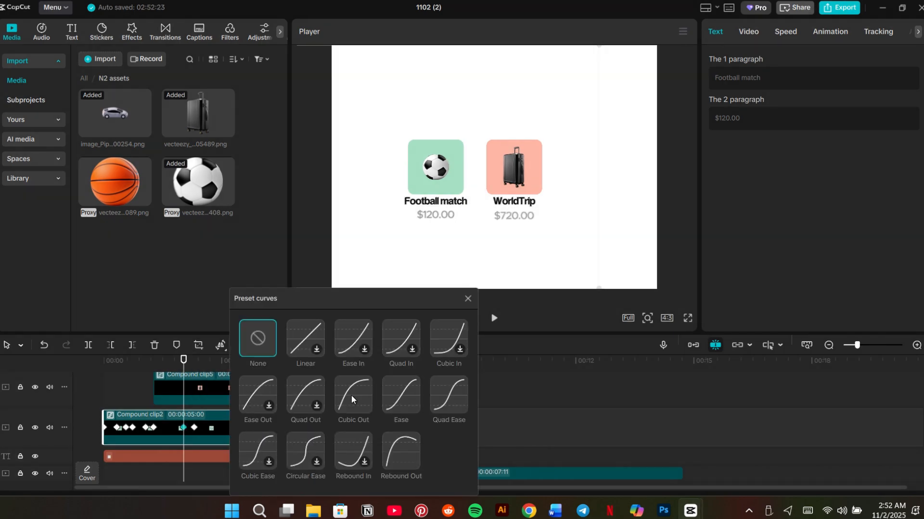
{"action": "left_click", "coordinate": [352, 395]}
{"action": "left_click", "coordinate": [467, 299]}
{"action": "left_click", "coordinate": [122, 395]}
{"action": "left_click", "coordinate": [94, 397]}
{"action": "key", "text": "space"}
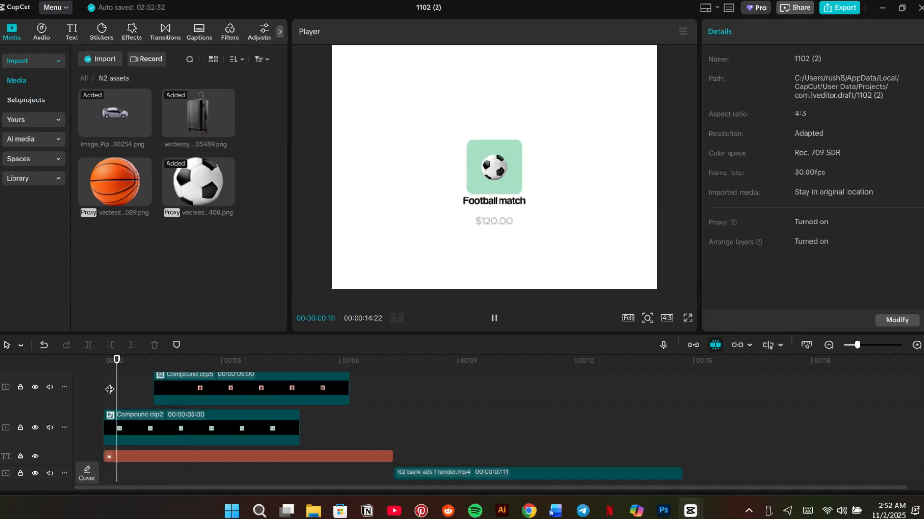
Move the Car Savings clip on the timeline so it starts at 00:00:02:09, at the WorldTrip clip's last keyframe
{"action": "left_click", "coordinate": [222, 391]}
{"action": "key", "text": "Left"}
{"action": "key", "text": "Left"}
{"action": "key", "text": "Left"}
{"action": "key", "text": "Left"}
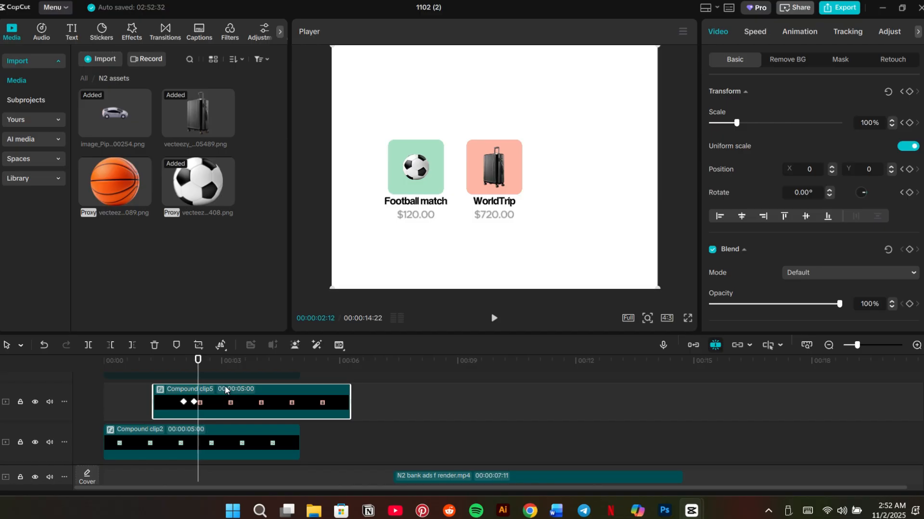
{"action": "key", "text": "Left"}
{"action": "key", "text": "Left"}
{"action": "key", "text": "Left"}
{"action": "scroll", "coordinate": [223, 402], "scroll_direction": "up", "scroll_amount": 2}
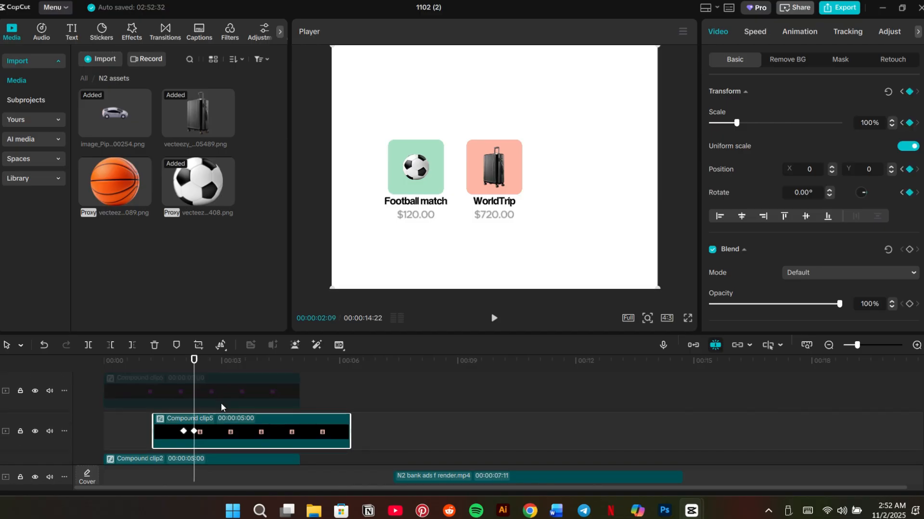
{"action": "left_click", "coordinate": [229, 391]}
{"action": "left_click_drag", "start_coordinate": [224, 392], "coordinate": [313, 395]}
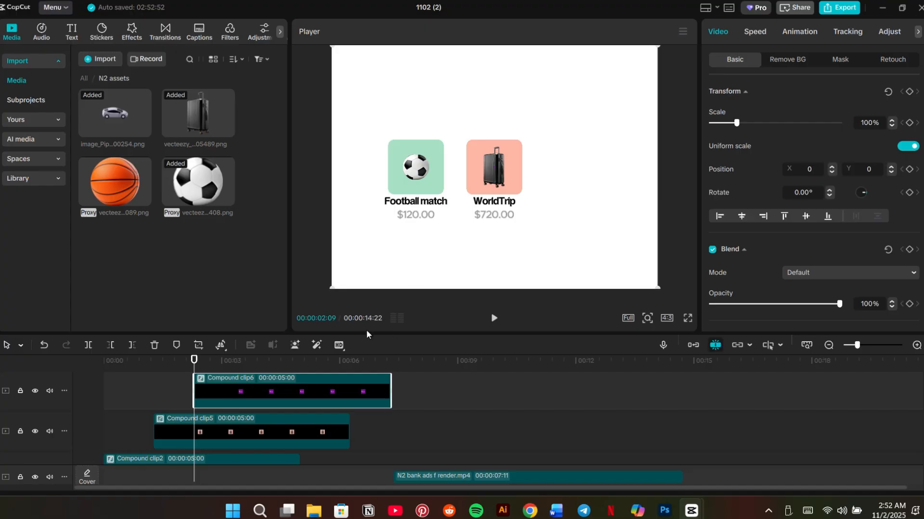
Place the Car Savings card to the right of the WorldTrip card at X 907, and play the animation from the start
{"action": "left_click_drag", "start_coordinate": [195, 360], "coordinate": [205, 360]}
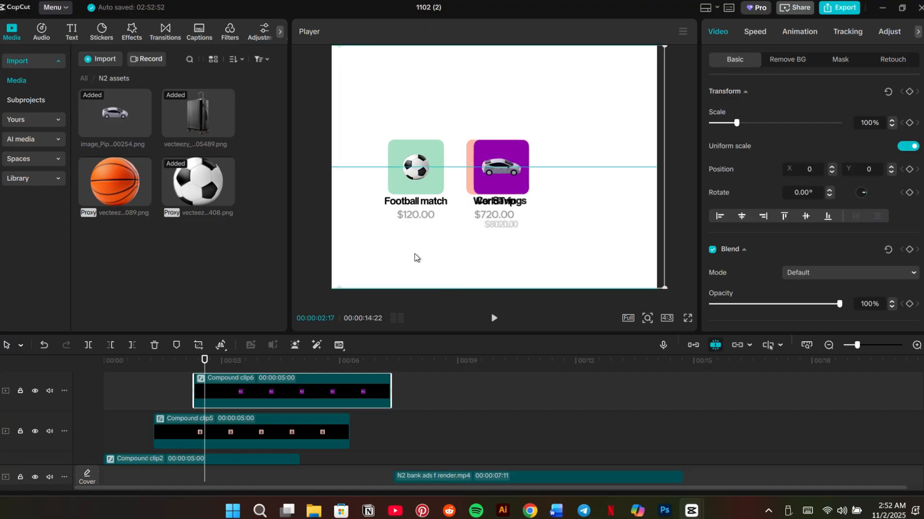
{"action": "left_click_drag", "start_coordinate": [452, 253], "coordinate": [482, 256]}
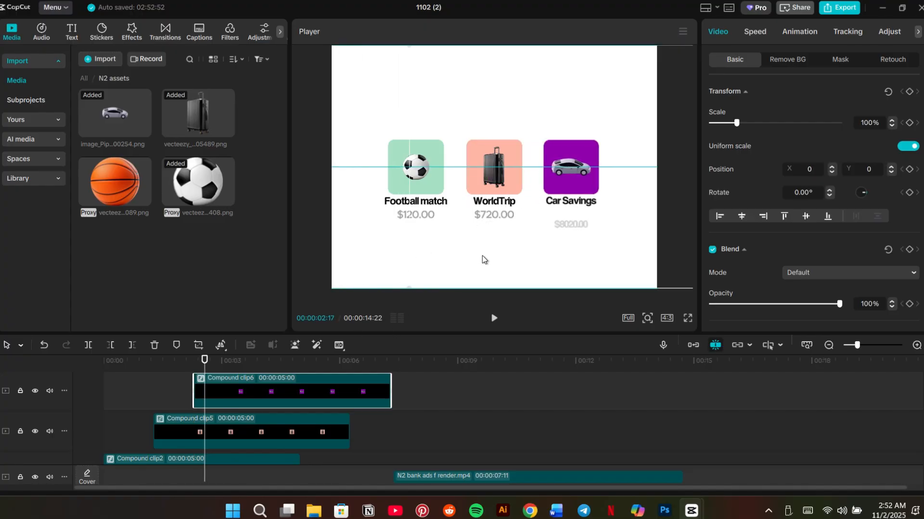
{"action": "left_click", "coordinate": [122, 402]}
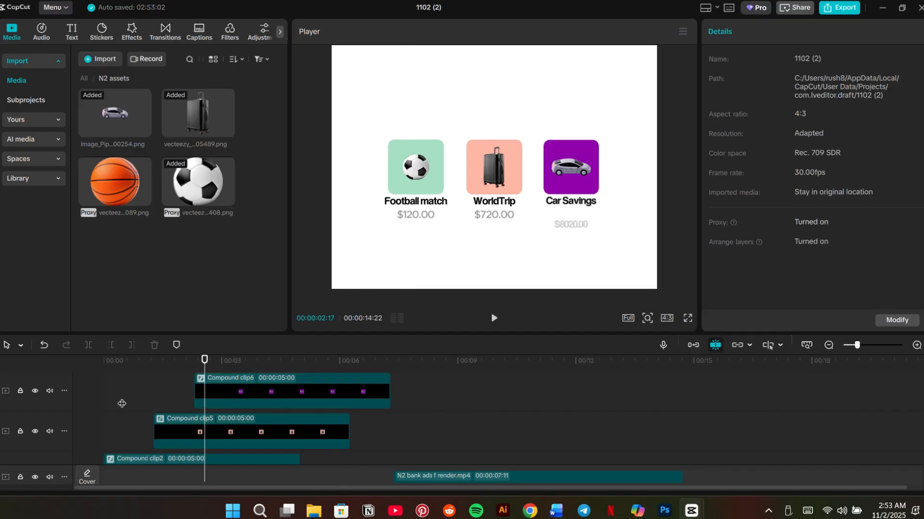
{"action": "left_click", "coordinate": [87, 397]}
{"action": "key", "text": "space"}
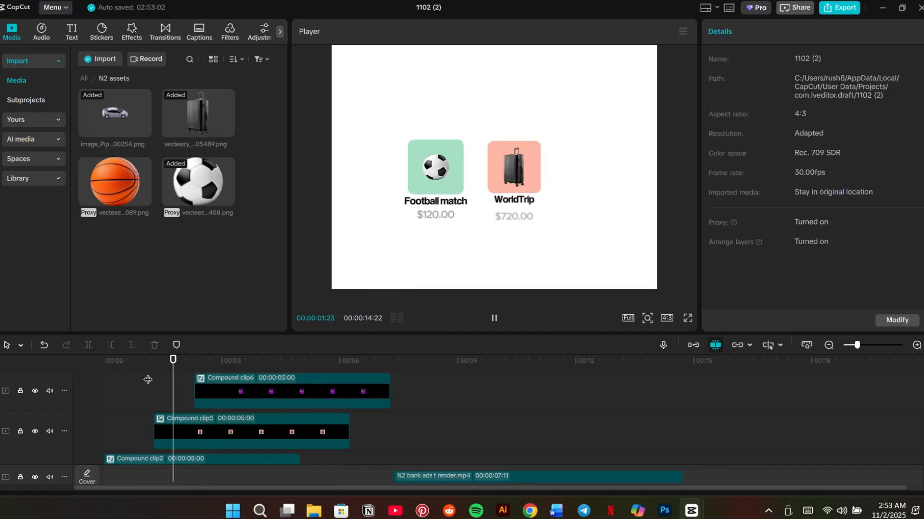
{"action": "key", "text": "space"}
Enable Motion blur on the Car Savings clip with Blur set to 10
{"action": "left_click", "coordinate": [266, 384]}
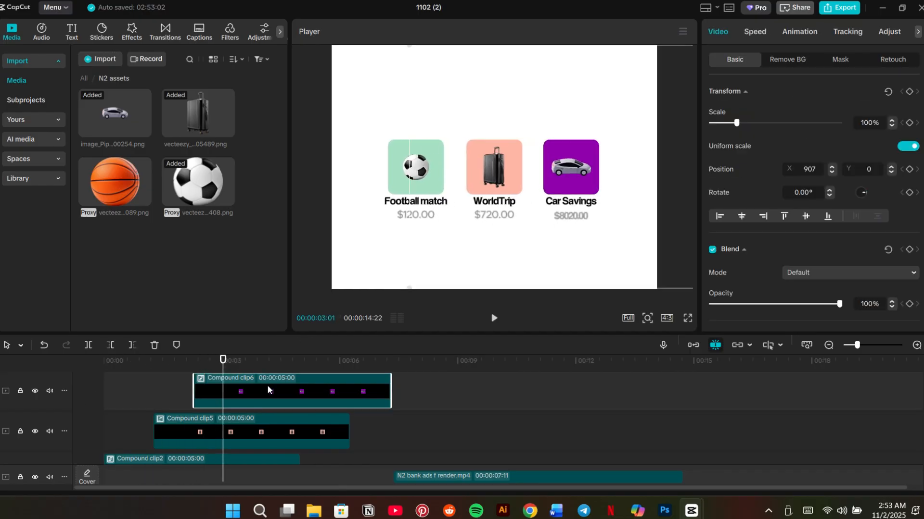
{"action": "scroll", "coordinate": [831, 212], "scroll_direction": "down", "scroll_amount": 5}
{"action": "scroll", "coordinate": [831, 217], "scroll_direction": "down", "scroll_amount": 2}
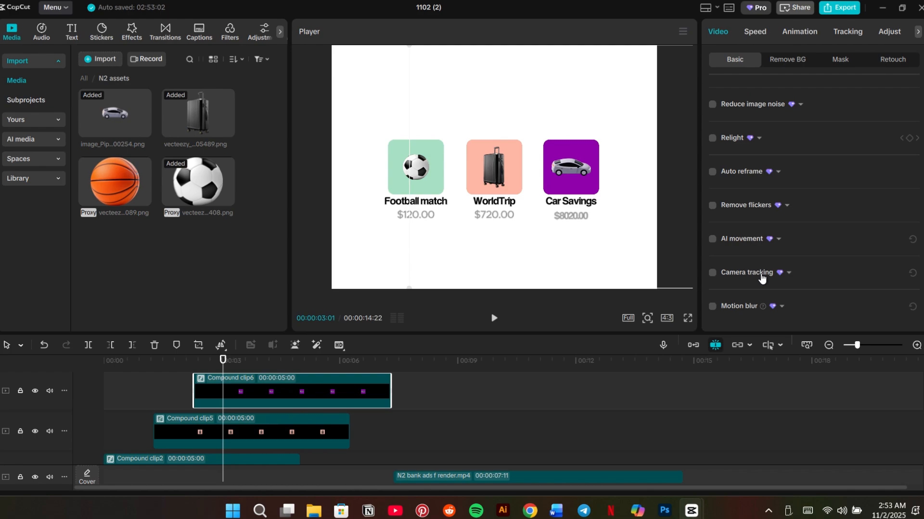
{"action": "left_click", "coordinate": [713, 306]}
{"action": "scroll", "coordinate": [870, 223], "scroll_direction": "down", "scroll_amount": 3}
{"action": "left_click", "coordinate": [880, 228]}
{"action": "key", "text": "BackSpace"}
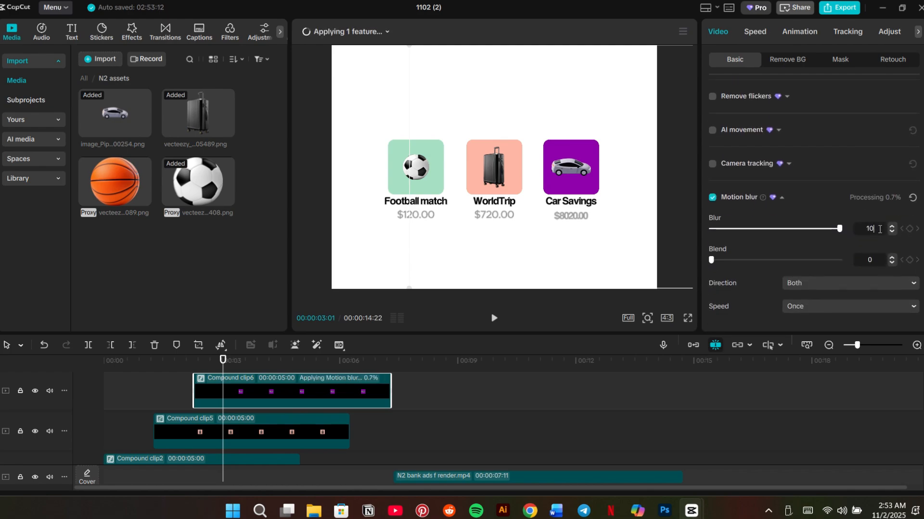
{"action": "key", "text": "Return"}
Enable Motion blur on the WorldTrip clip with Blur set to 10
{"action": "left_click", "coordinate": [313, 437]}
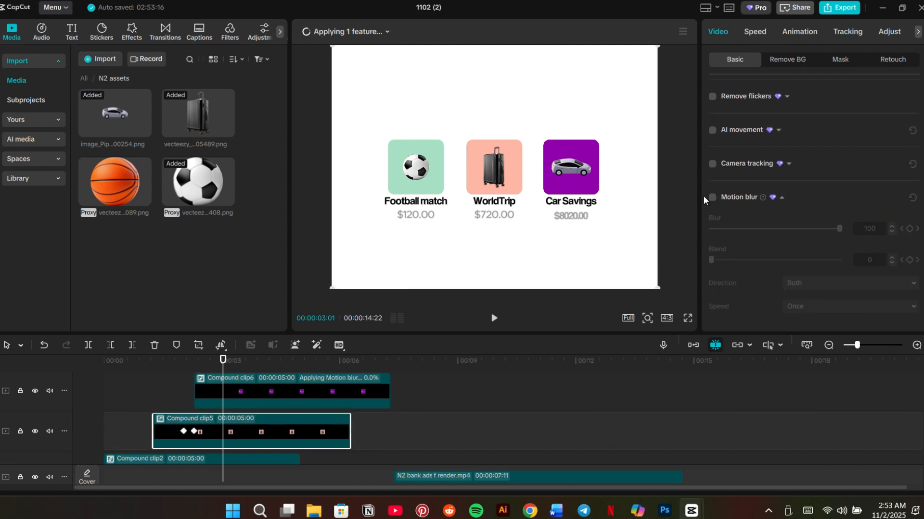
{"action": "left_click", "coordinate": [713, 197]}
{"action": "left_click", "coordinate": [876, 229]}
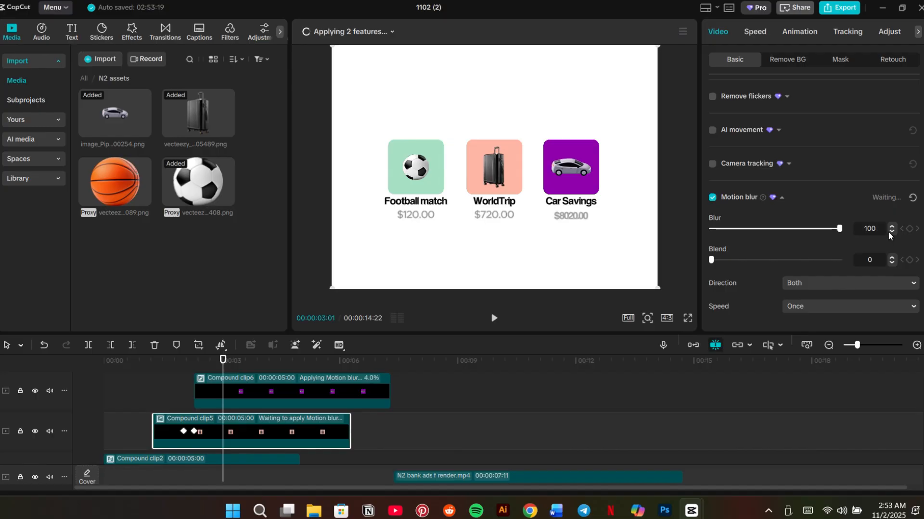
{"action": "key", "text": "BackSpace"}
{"action": "key", "text": "Return"}
Enable Motion blur on the Football match clip with Blur set to 10, and show the processing progress
{"action": "scroll", "coordinate": [341, 428], "scroll_direction": "down", "scroll_amount": 2}
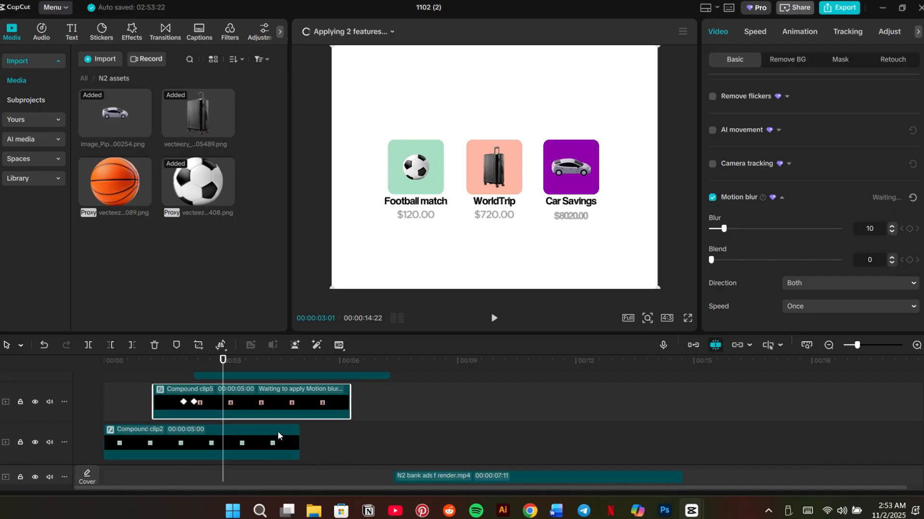
{"action": "left_click", "coordinate": [278, 432]}
{"action": "left_click", "coordinate": [748, 31]}
{"action": "scroll", "coordinate": [717, 250], "scroll_direction": "down", "scroll_amount": 8}
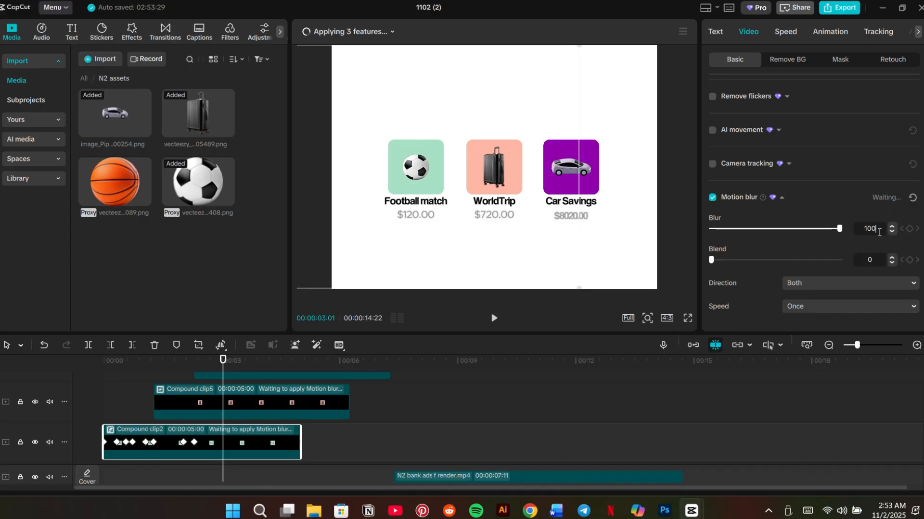
{"action": "key", "text": "BackSpace"}
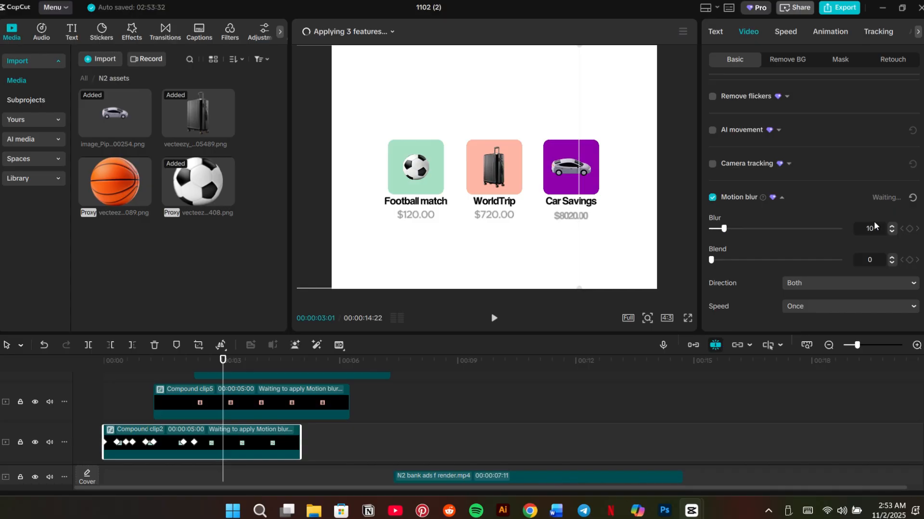
{"action": "left_click", "coordinate": [369, 31]}
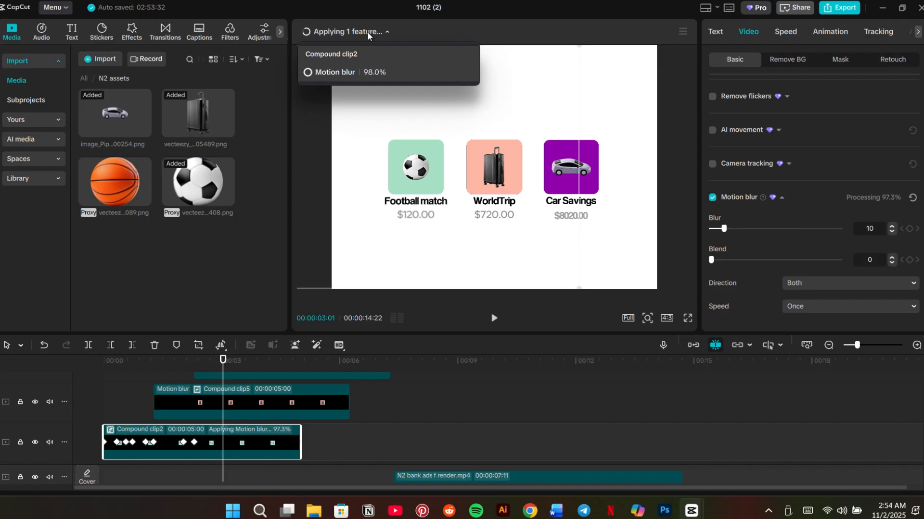
Play the animation twice from the start to check the motion blur on the three cards
{"action": "left_click", "coordinate": [105, 415]}
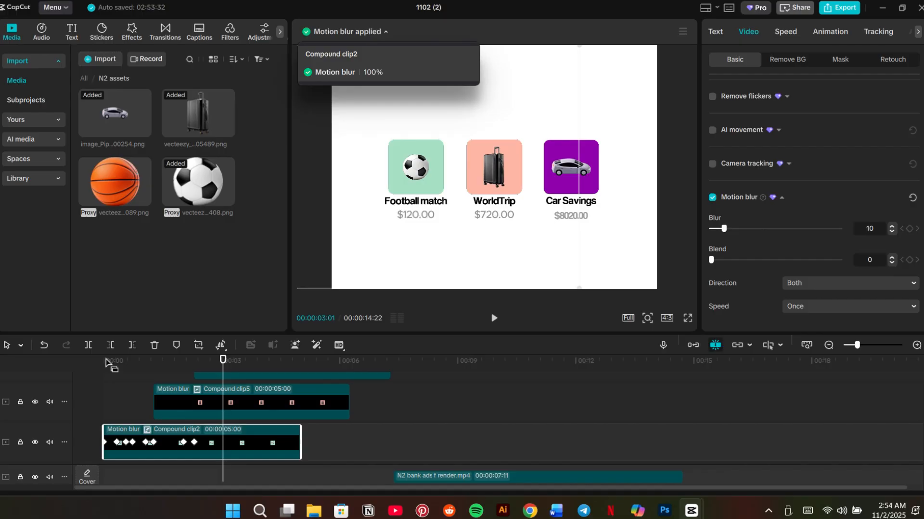
{"action": "key", "text": "space"}
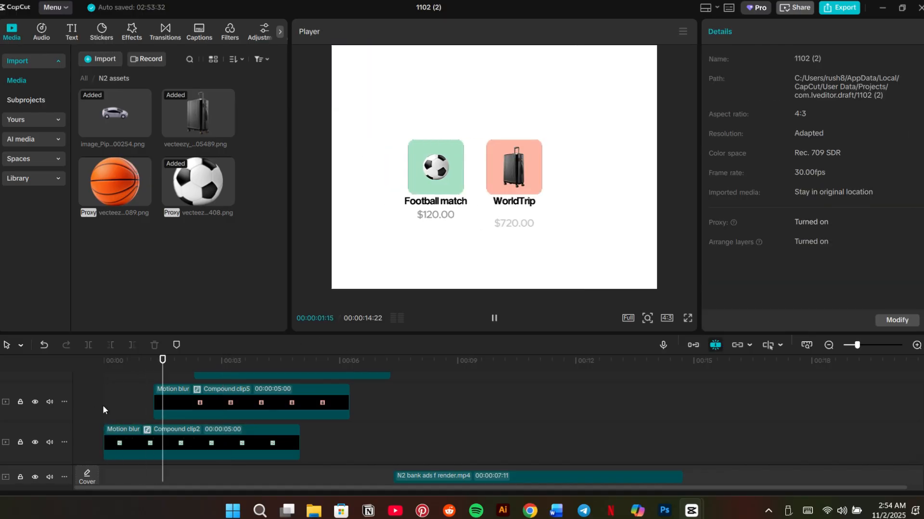
{"action": "key", "text": "space"}
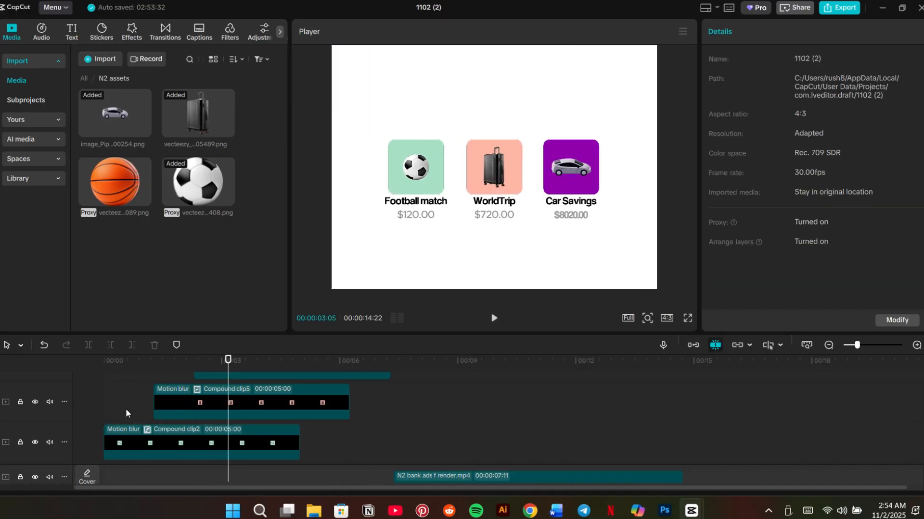
{"action": "left_click", "coordinate": [126, 408]}
{"action": "left_click", "coordinate": [95, 406]}
{"action": "key", "text": "space"}
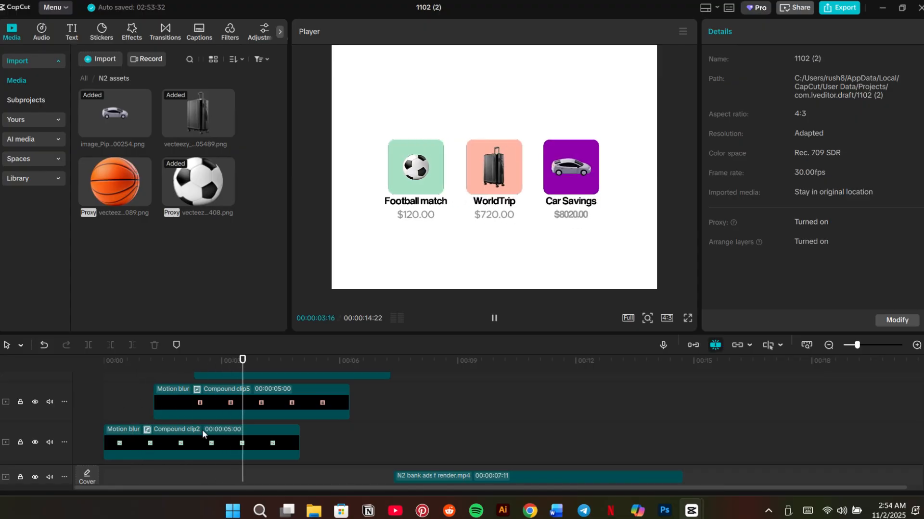
{"action": "key", "text": "space"}
Change the price text inside the Car Savings card's nested compound clip to $820.00 and return to the main timeline
{"action": "scroll", "coordinate": [290, 411], "scroll_direction": "up", "scroll_amount": 2}
{"action": "double_click", "coordinate": [286, 389]}
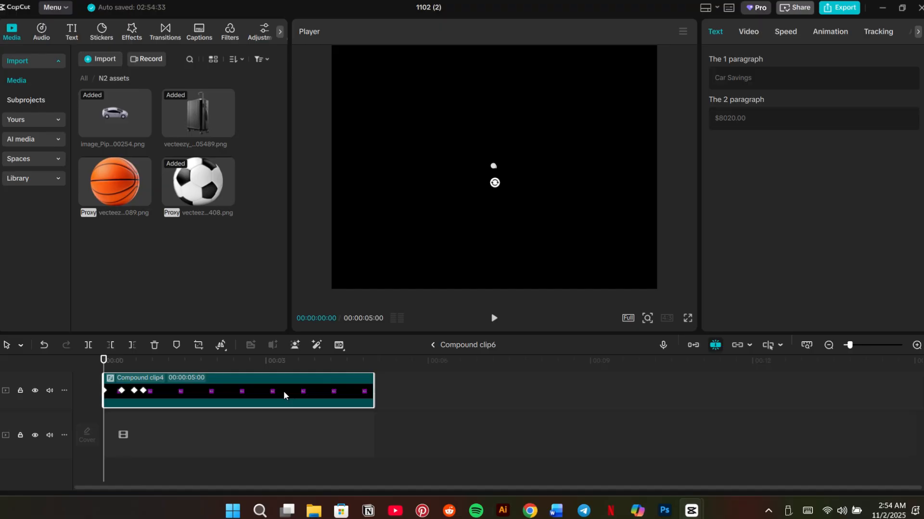
{"action": "double_click", "coordinate": [283, 391]}
{"action": "left_click", "coordinate": [238, 408]}
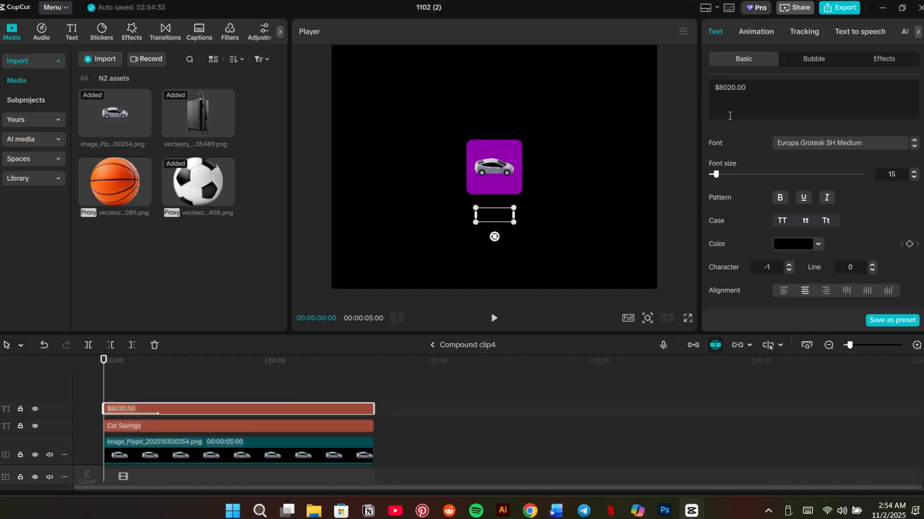
{"action": "key", "text": "BackSpace"}
{"action": "left_click", "coordinate": [437, 345]}
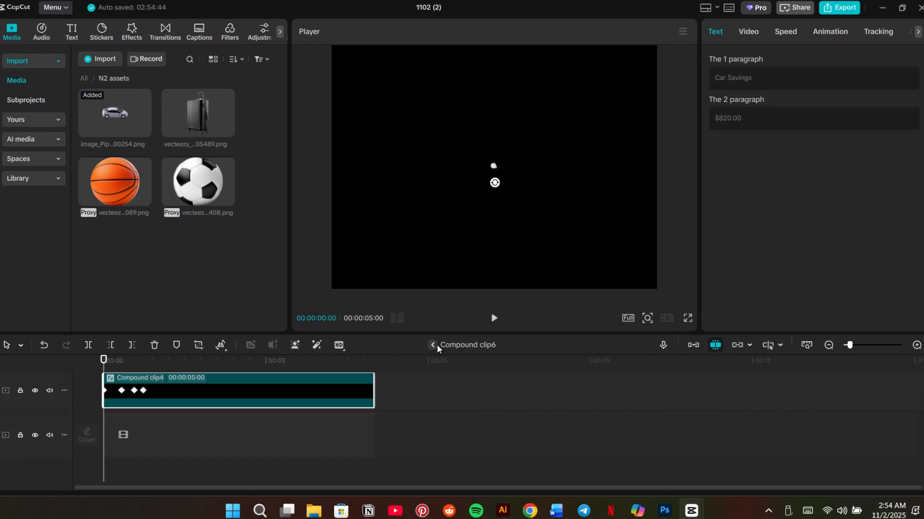
{"action": "left_click", "coordinate": [433, 346]}
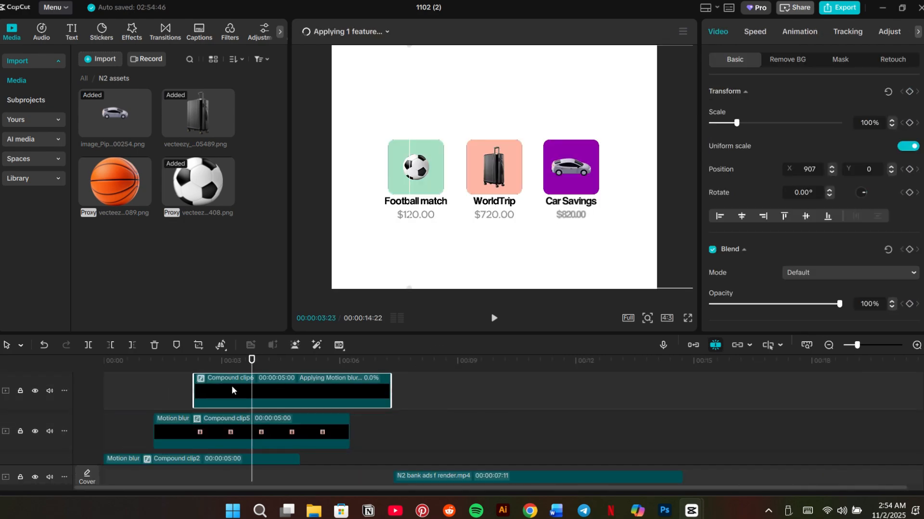
Set the character spacing of the Car Savings card's $820.00 text to 0 and return to the main timeline
{"action": "double_click", "coordinate": [270, 391]}
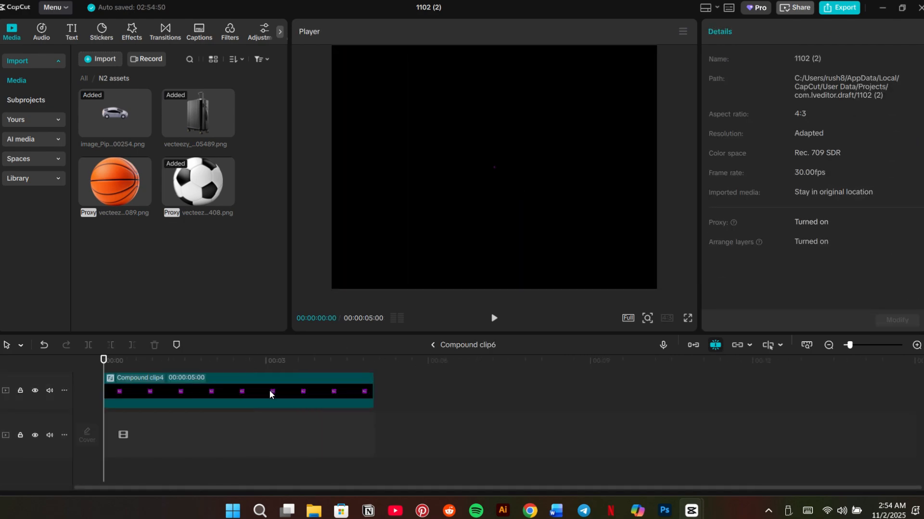
{"action": "left_click", "coordinate": [269, 391]}
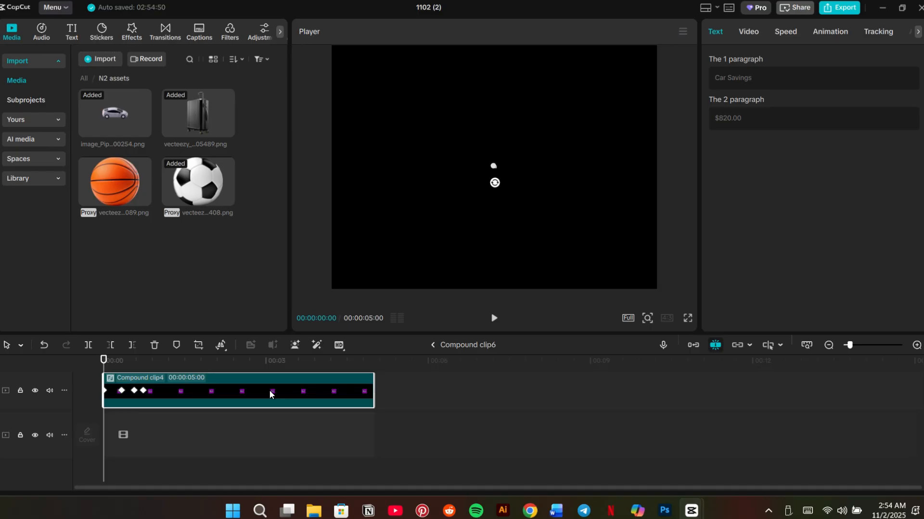
{"action": "double_click", "coordinate": [269, 390]}
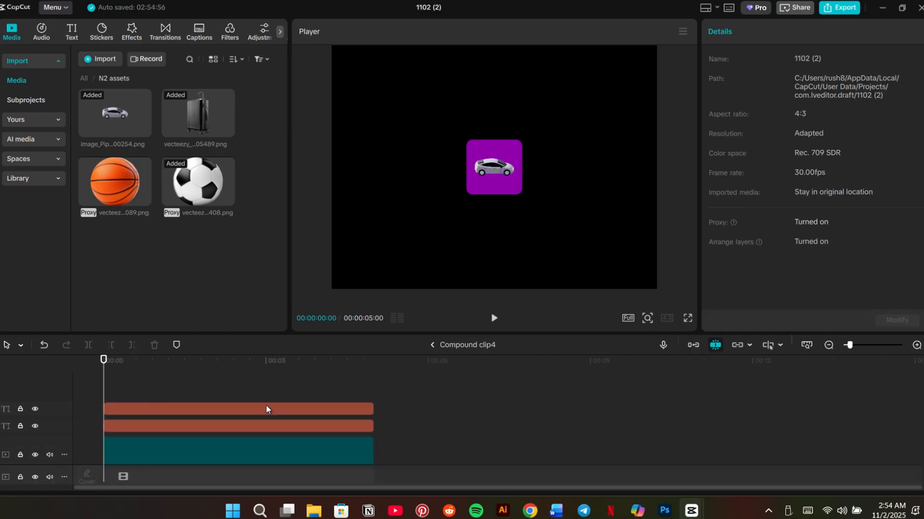
{"action": "left_click", "coordinate": [266, 408]}
{"action": "scroll", "coordinate": [746, 249], "scroll_direction": "down", "scroll_amount": 5}
{"action": "scroll", "coordinate": [770, 264], "scroll_direction": "up", "scroll_amount": 5}
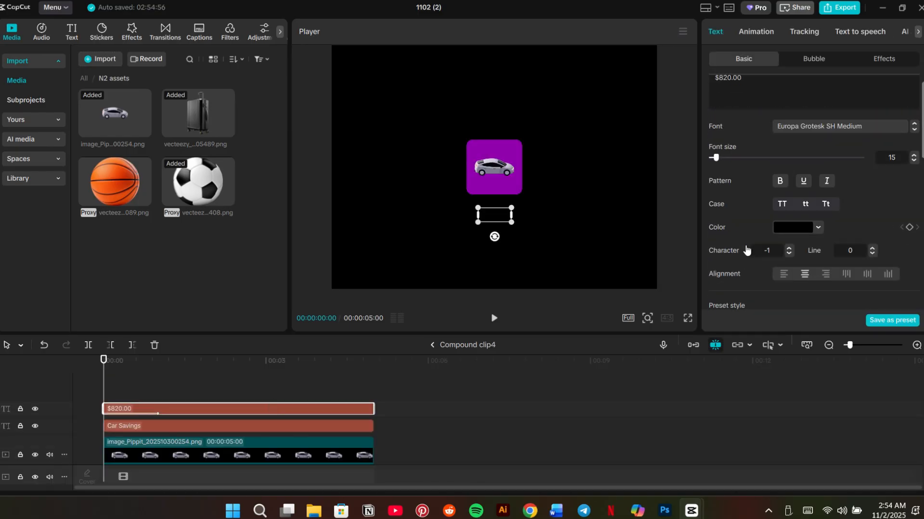
{"action": "left_click", "coordinate": [789, 264]}
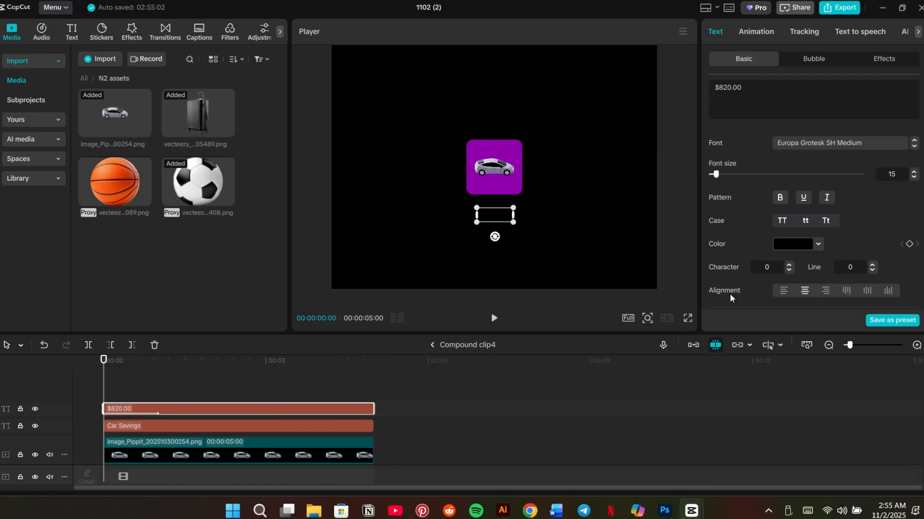
{"action": "left_click", "coordinate": [431, 346]}
{"action": "left_click", "coordinate": [431, 346]}
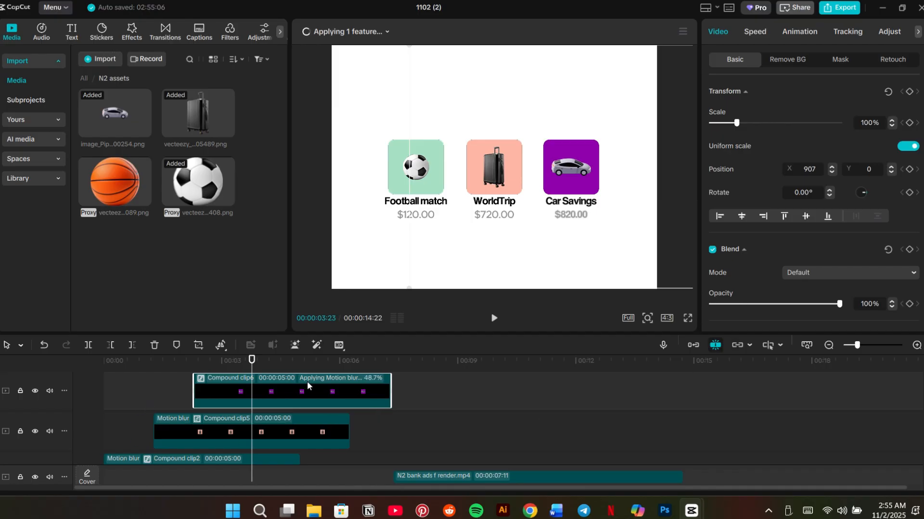
Set the WorldTrip card's $720.00 text to Europa Grotesk SH Medium with character spacing 0, and return to the main timeline
{"action": "double_click", "coordinate": [301, 425]}
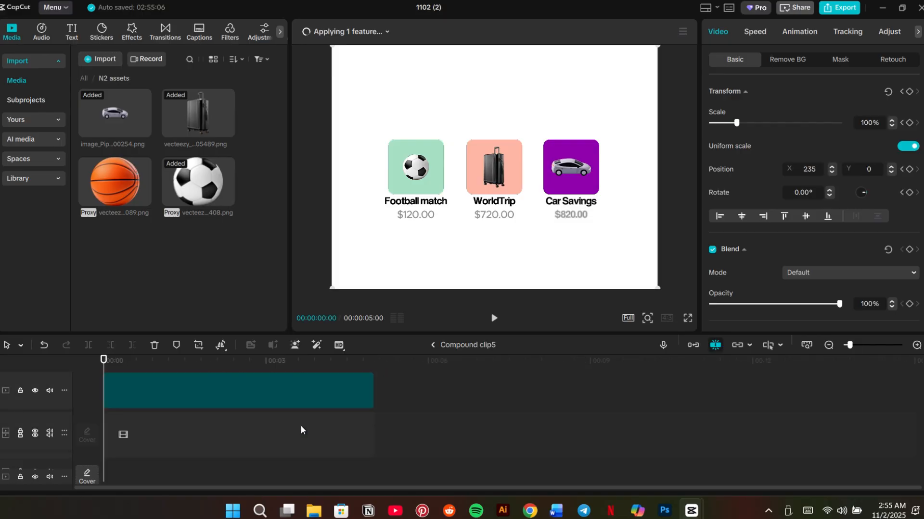
{"action": "double_click", "coordinate": [272, 386]}
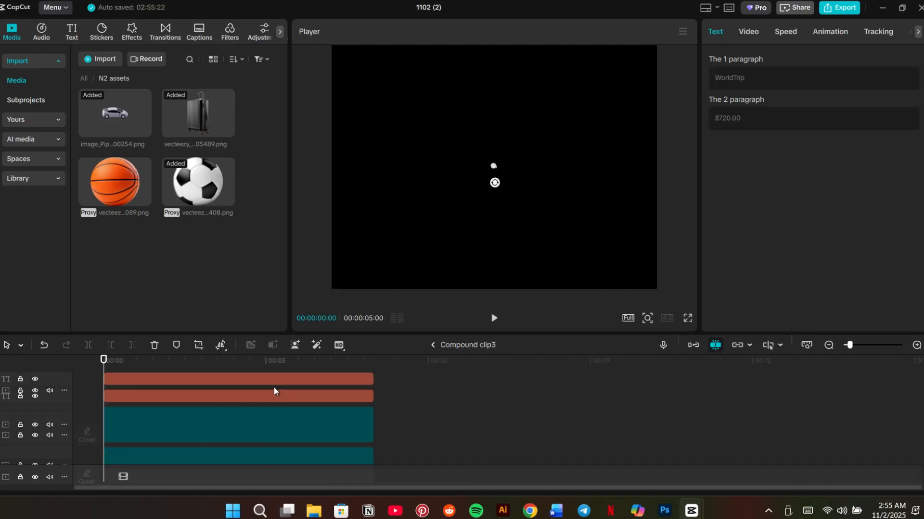
{"action": "left_click", "coordinate": [276, 410]}
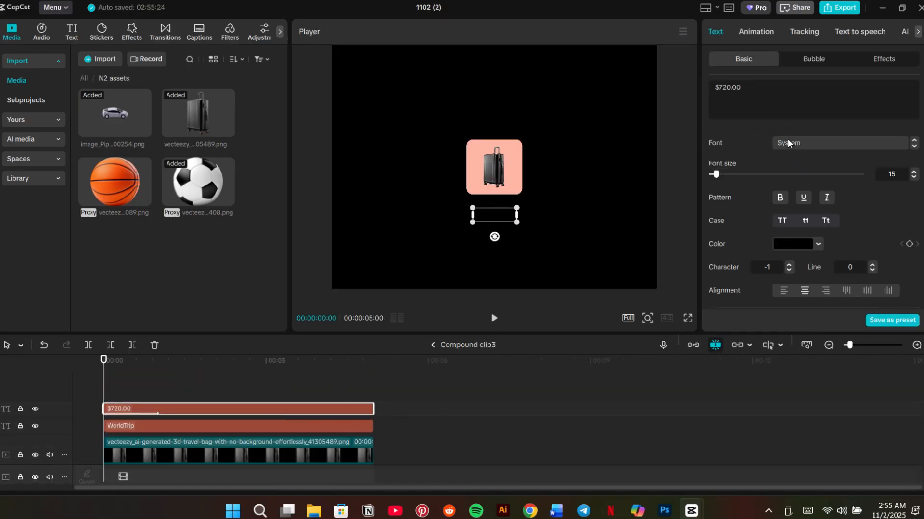
{"action": "left_click", "coordinate": [792, 138]}
{"action": "left_click", "coordinate": [813, 119]}
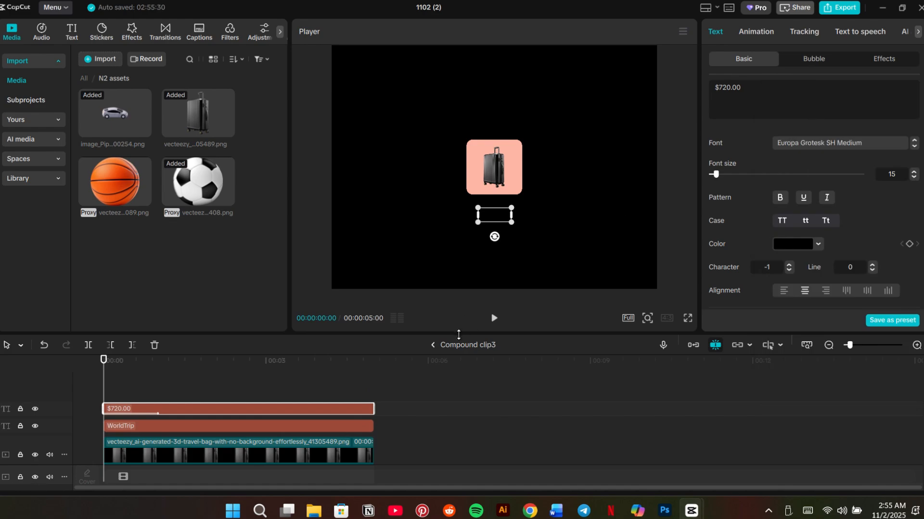
{"action": "left_click", "coordinate": [788, 264]}
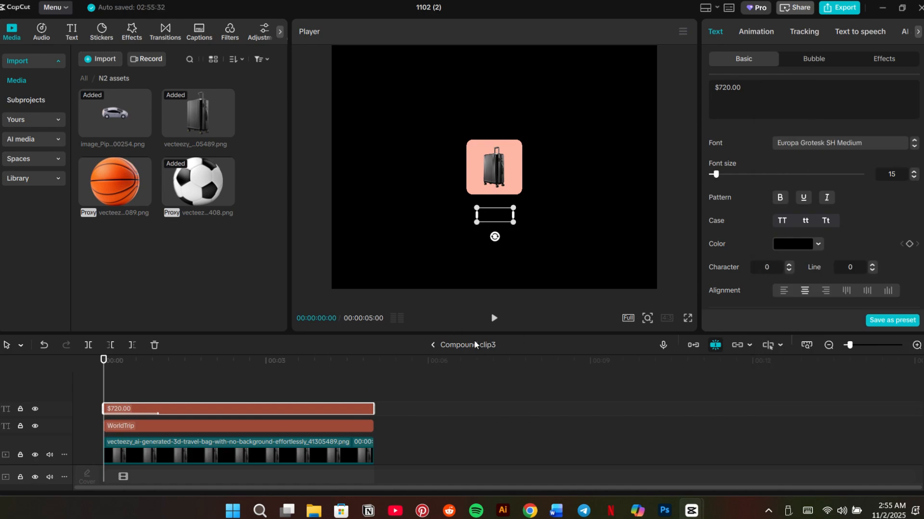
{"action": "left_click", "coordinate": [433, 345]}
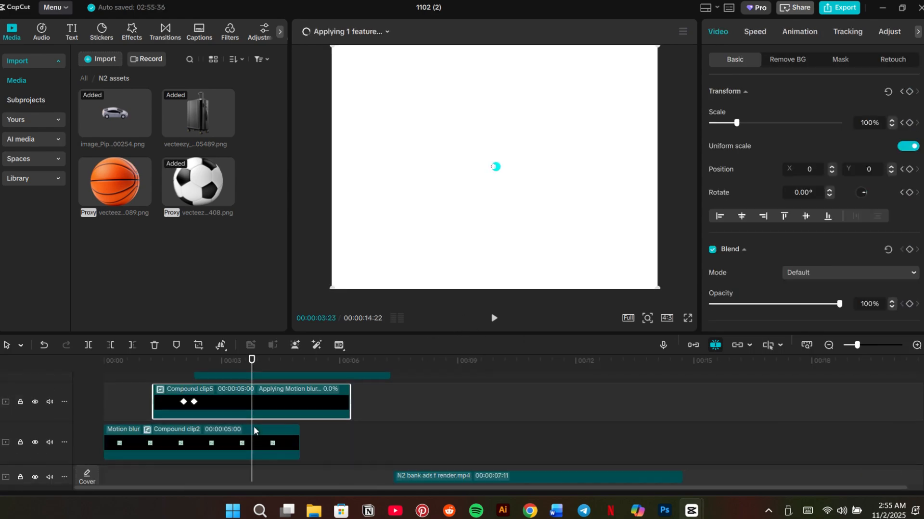
Set the Football match card's $120.00 text to Europa Grotesk SH Medium with character spacing 0, and return to the main timeline
{"action": "double_click", "coordinate": [251, 431]}
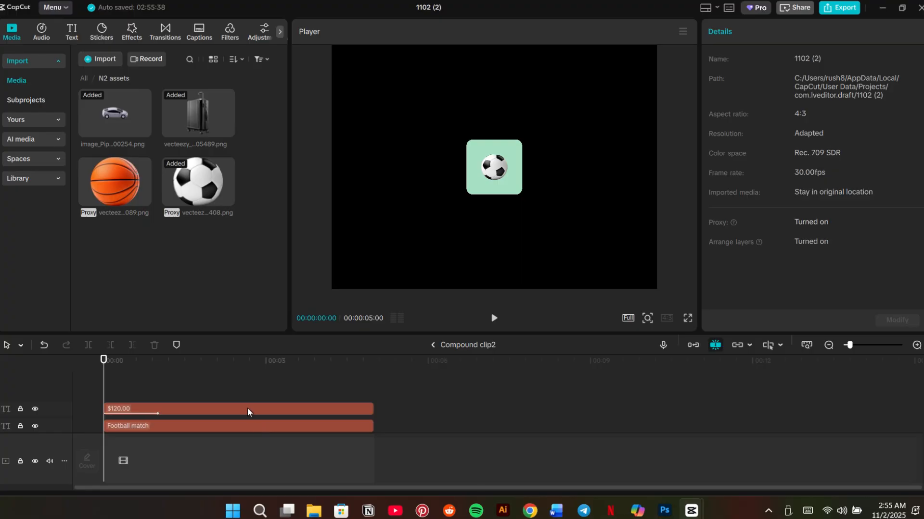
{"action": "left_click", "coordinate": [247, 407]}
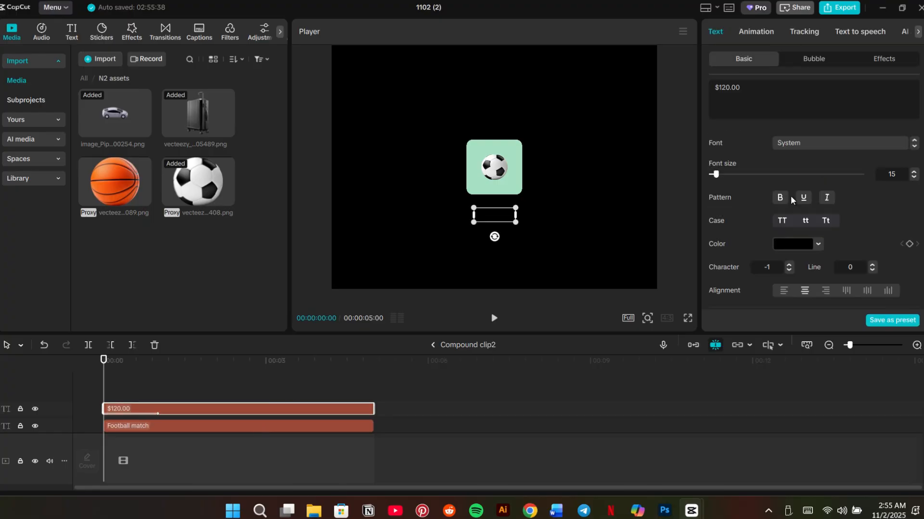
{"action": "left_click", "coordinate": [792, 140]}
{"action": "left_click", "coordinate": [790, 126]}
{"action": "left_click", "coordinate": [789, 270]}
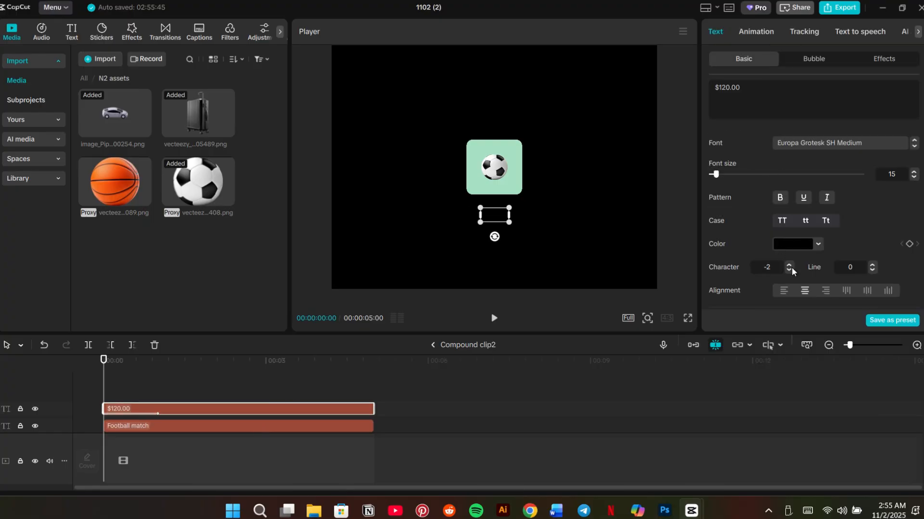
{"action": "left_click", "coordinate": [789, 266]}
{"action": "left_click", "coordinate": [789, 265]}
{"action": "left_click", "coordinate": [434, 345]}
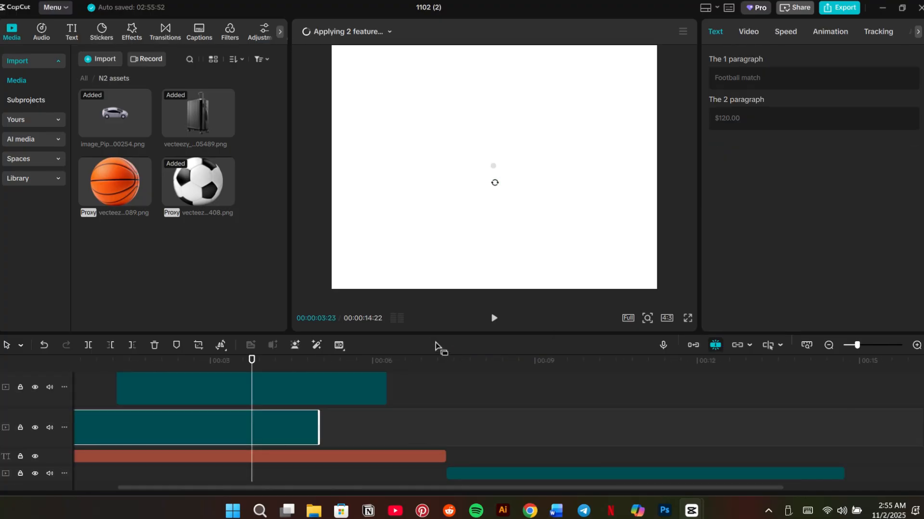
Show the motion blur processing progress, and play the animation from the start to check the updated price texts
{"action": "left_click", "coordinate": [118, 393]}
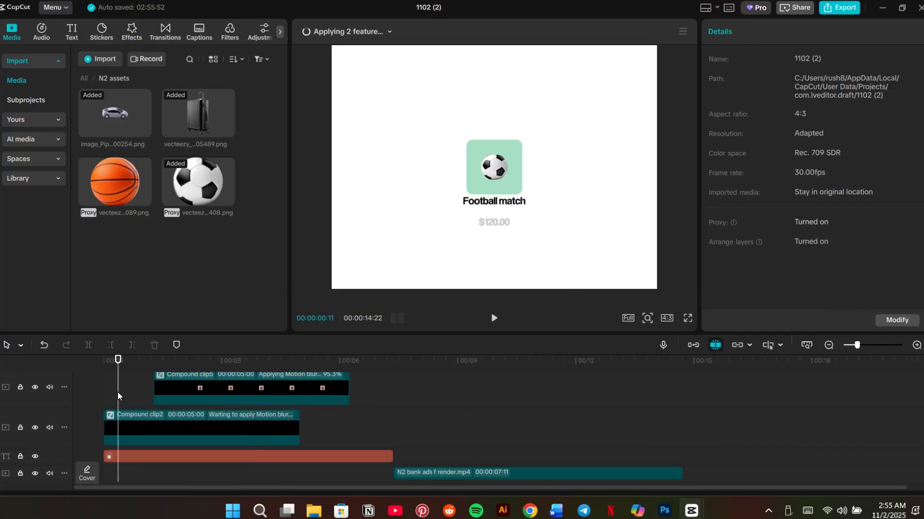
{"action": "left_click", "coordinate": [102, 388]}
{"action": "left_click", "coordinate": [360, 31]}
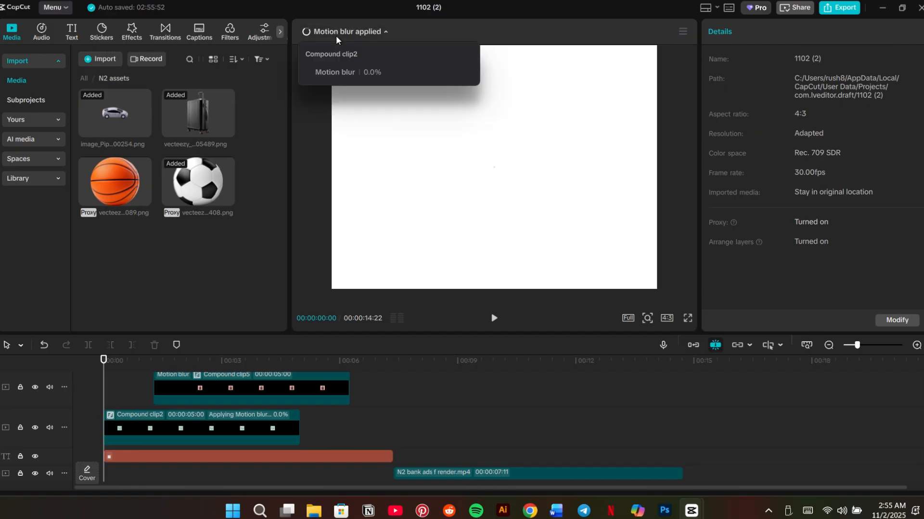
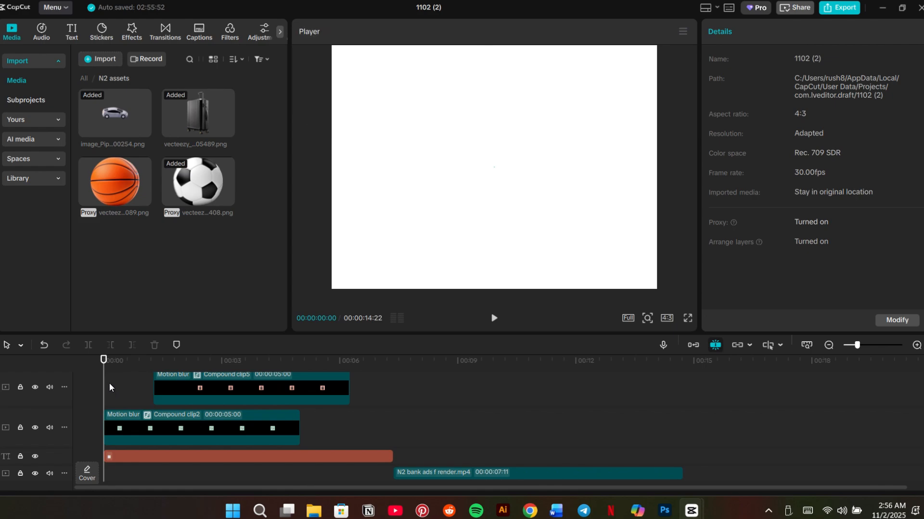
{"action": "left_click", "coordinate": [494, 318]}
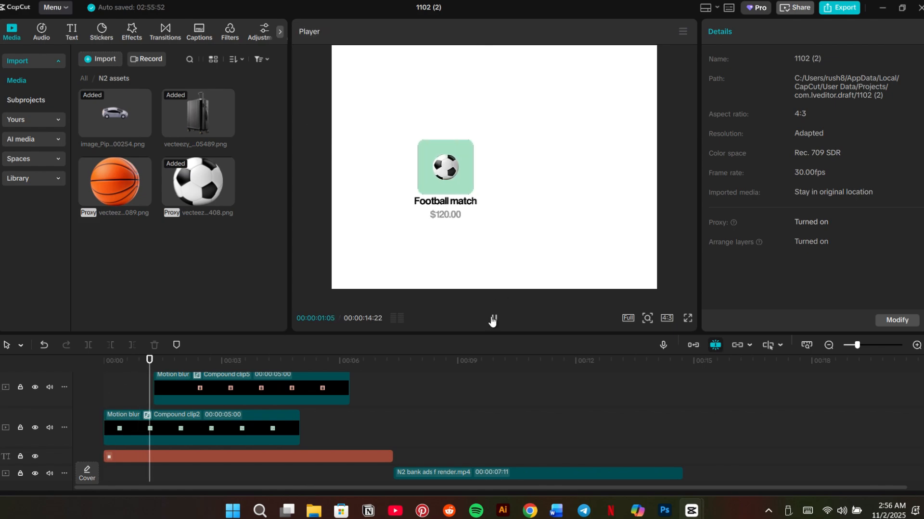
{"action": "left_click", "coordinate": [492, 319]}
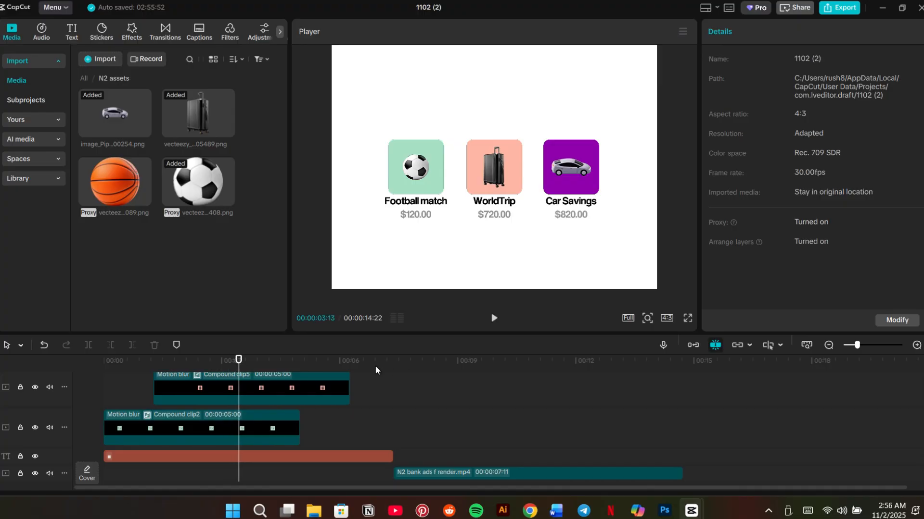
Add a Transform keyframe to the Car Savings clip at 00:00:03:13
{"action": "scroll", "coordinate": [364, 419], "scroll_direction": "up", "scroll_amount": 3}
{"action": "scroll", "coordinate": [361, 421], "scroll_direction": "down", "scroll_amount": 2}
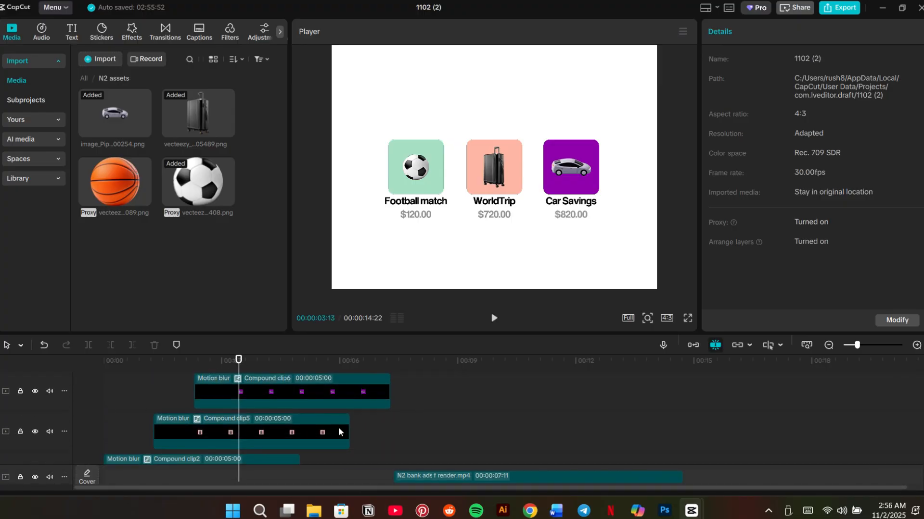
{"action": "left_click", "coordinate": [298, 397]}
{"action": "left_click", "coordinate": [296, 428]}
{"action": "scroll", "coordinate": [285, 428], "scroll_direction": "down", "scroll_amount": 1}
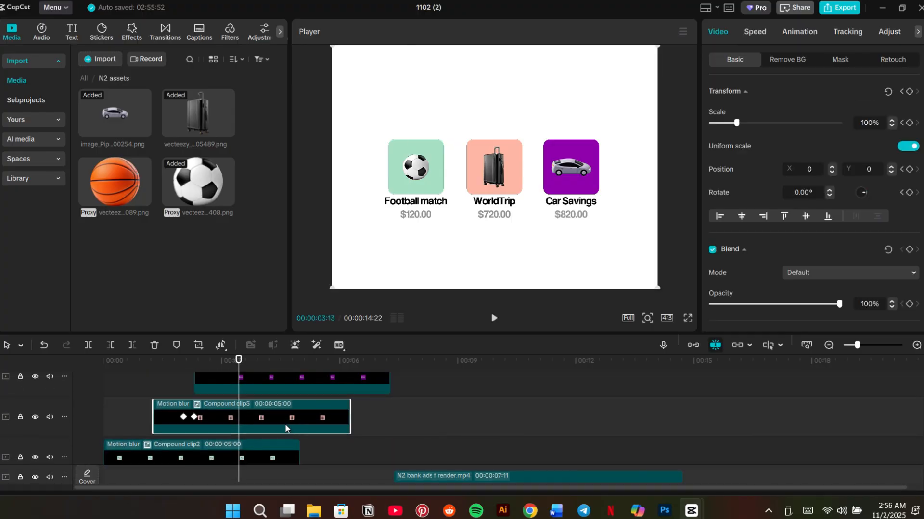
{"action": "scroll", "coordinate": [284, 423], "scroll_direction": "up", "scroll_amount": 2}
{"action": "scroll", "coordinate": [281, 405], "scroll_direction": "down", "scroll_amount": 2}
{"action": "scroll", "coordinate": [276, 414], "scroll_direction": "up", "scroll_amount": 2}
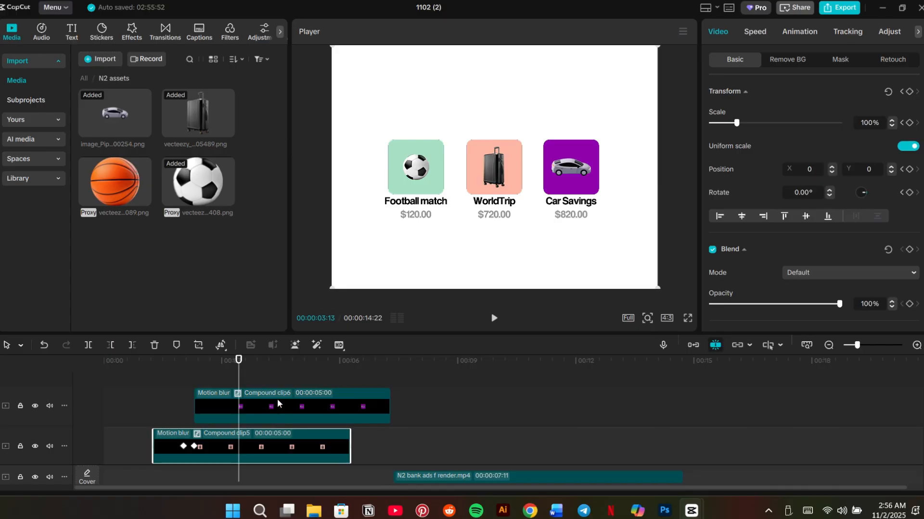
{"action": "left_click", "coordinate": [278, 401]}
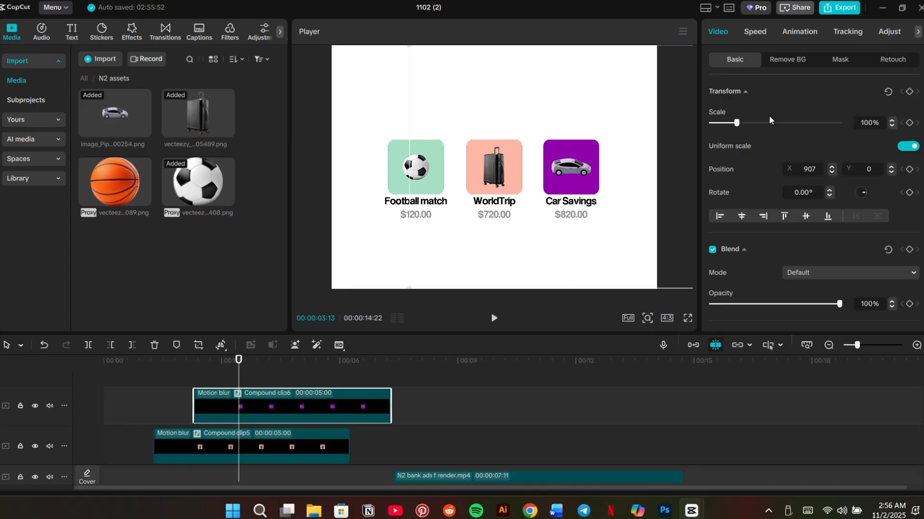
{"action": "left_click", "coordinate": [907, 92]}
Try moving the Car Savings card down out of the frame at 00:00:03:23, preview it, and undo the move
{"action": "key", "text": "Right"}
{"action": "key", "text": "Right"}
{"action": "key", "text": "Right"}
{"action": "key", "text": "Right"}
{"action": "key", "text": "Right"}
{"action": "key", "text": "Right"}
{"action": "key", "text": "Right"}
{"action": "key", "text": "Right"}
{"action": "key", "text": "Right"}
{"action": "key", "text": "Right"}
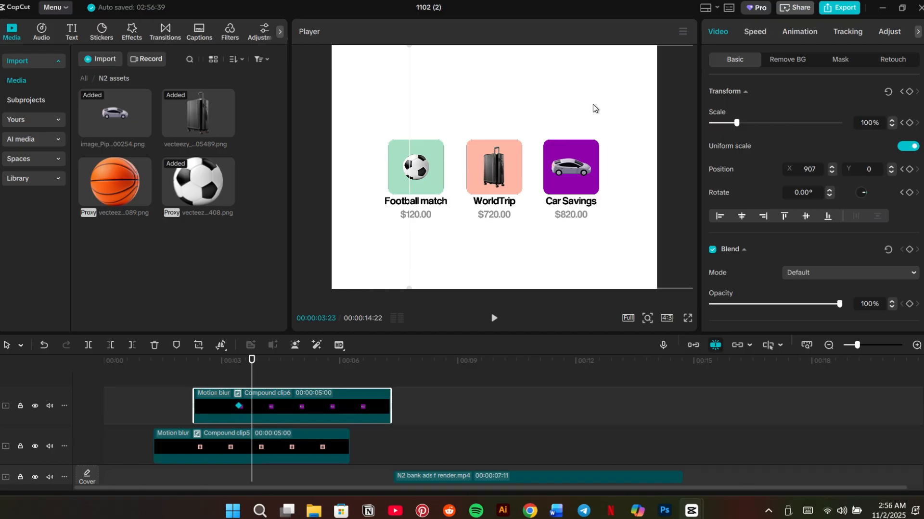
{"action": "left_click_drag", "start_coordinate": [593, 107], "coordinate": [590, 301]}
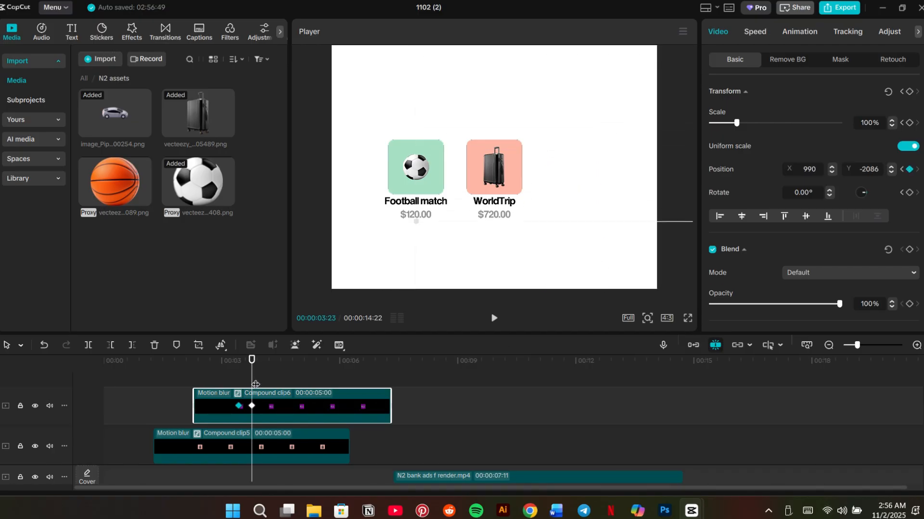
{"action": "left_click_drag", "start_coordinate": [252, 384], "coordinate": [239, 383]}
{"action": "key", "text": "space"}
{"action": "key", "text": "space"}
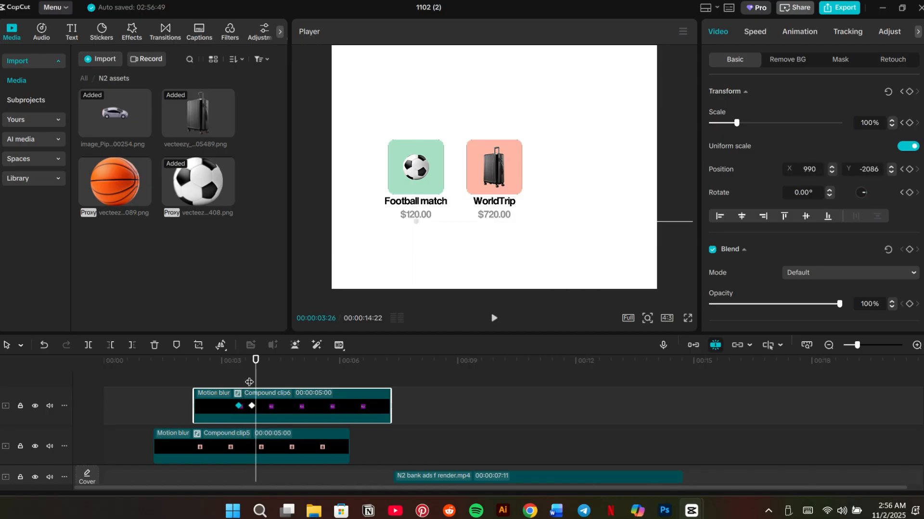
{"action": "left_click", "coordinate": [46, 345]}
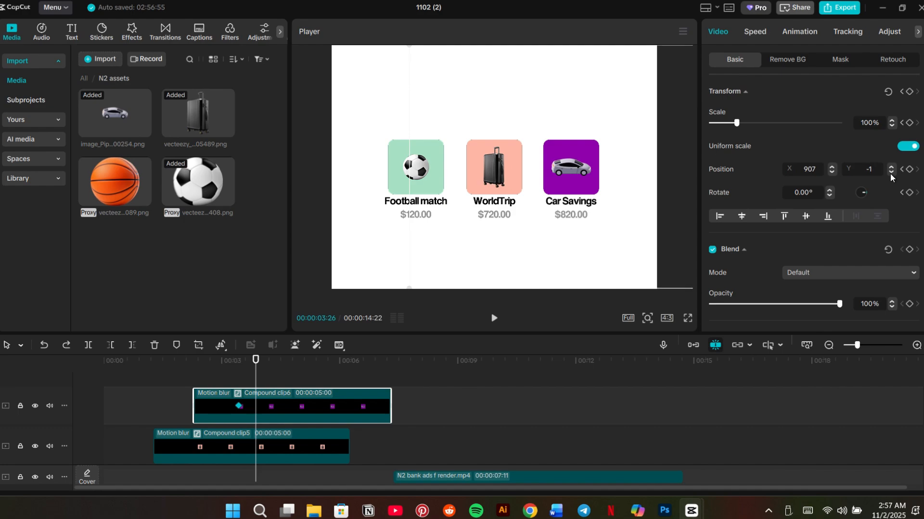
Set the Car Savings clip's Y position to -1800 at 00:00:03:26 so the card exits below the frame
{"action": "left_click", "coordinate": [890, 174]}
{"action": "left_click", "coordinate": [859, 169]}
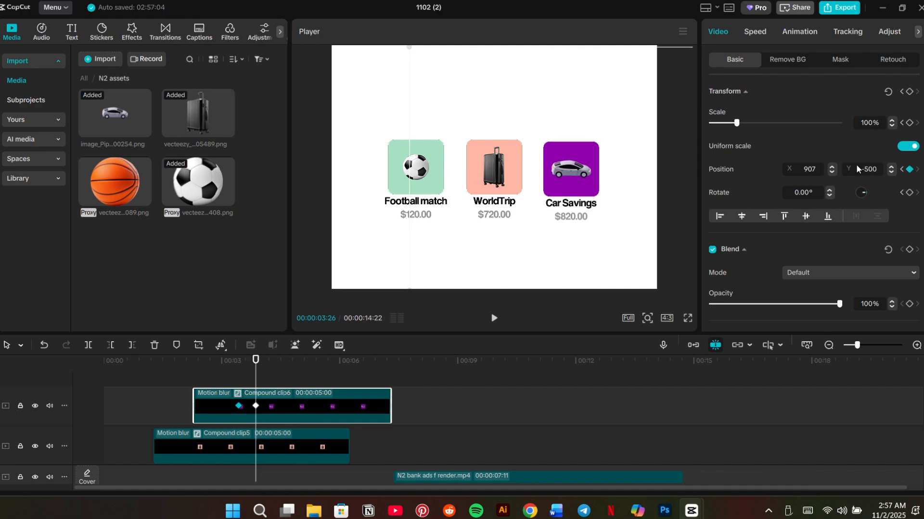
{"action": "type", "text": "-500"}
{"action": "key", "text": "Return"}
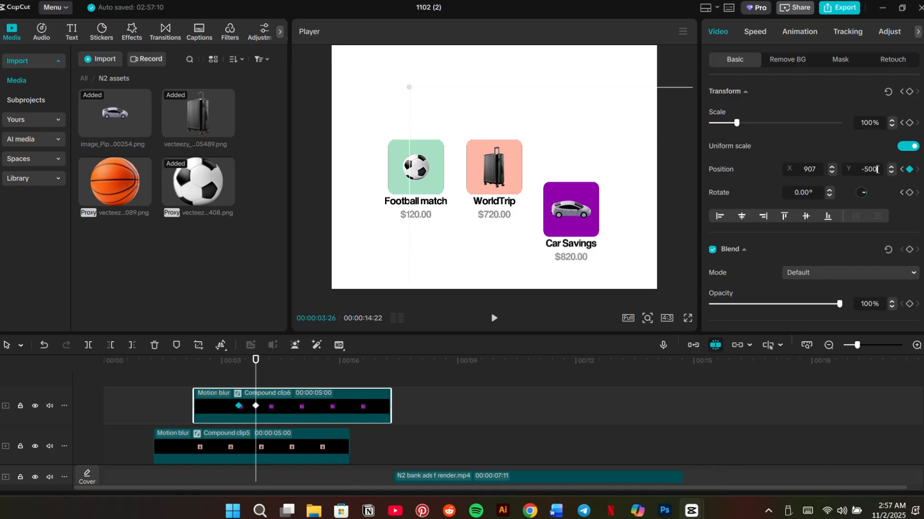
{"action": "left_click_drag", "start_coordinate": [876, 169], "coordinate": [867, 170]}
{"action": "key", "text": "Return"}
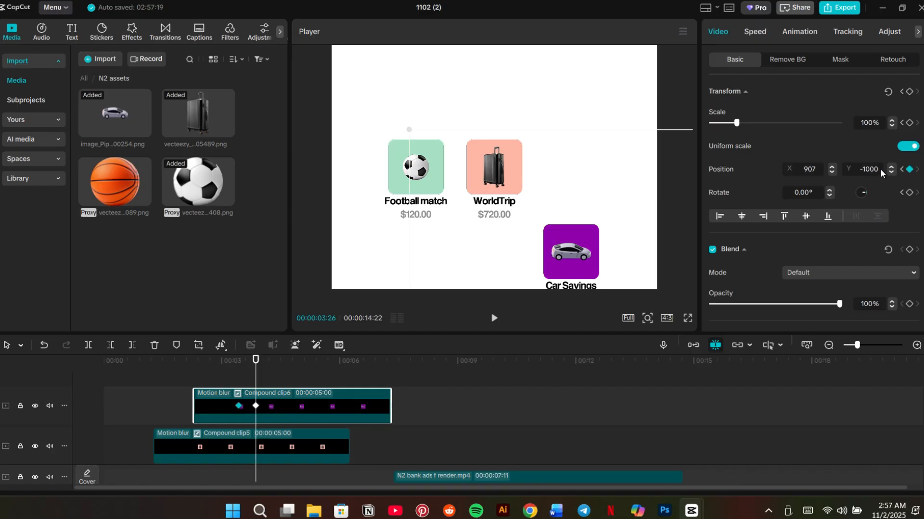
{"action": "key", "text": "BackSpace"}
{"action": "key", "text": "Return"}
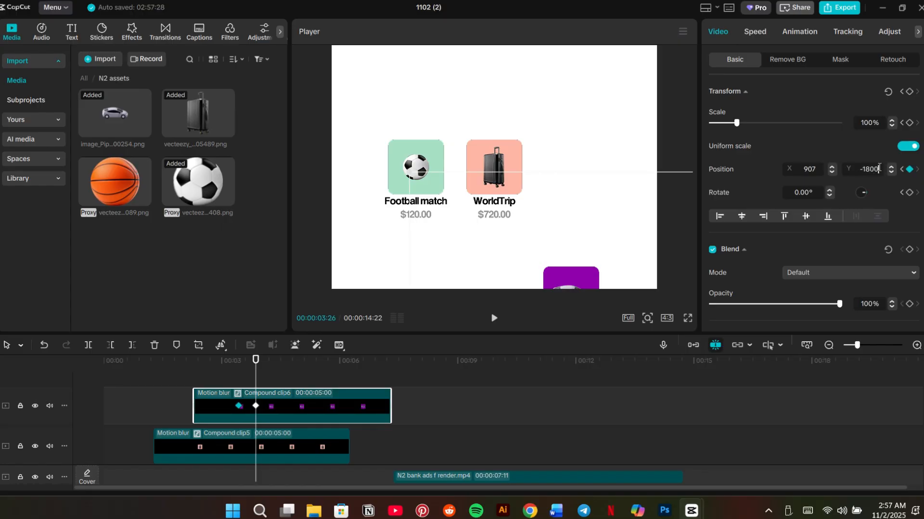
{"action": "key", "text": "Return"}
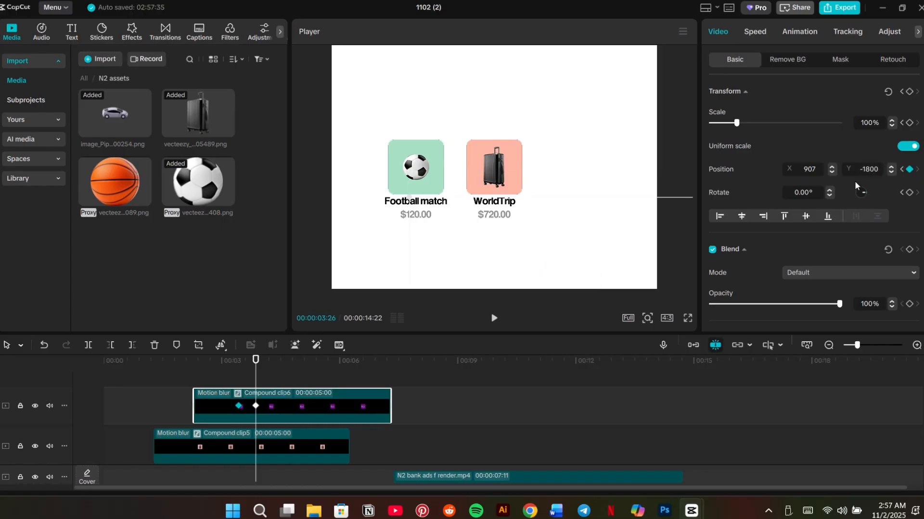
Apply the Cubic Out preset curve to the Car Savings clip's exit keyframes and close the curve presets
{"action": "right_click", "coordinate": [239, 407]}
{"action": "left_click", "coordinate": [270, 433]}
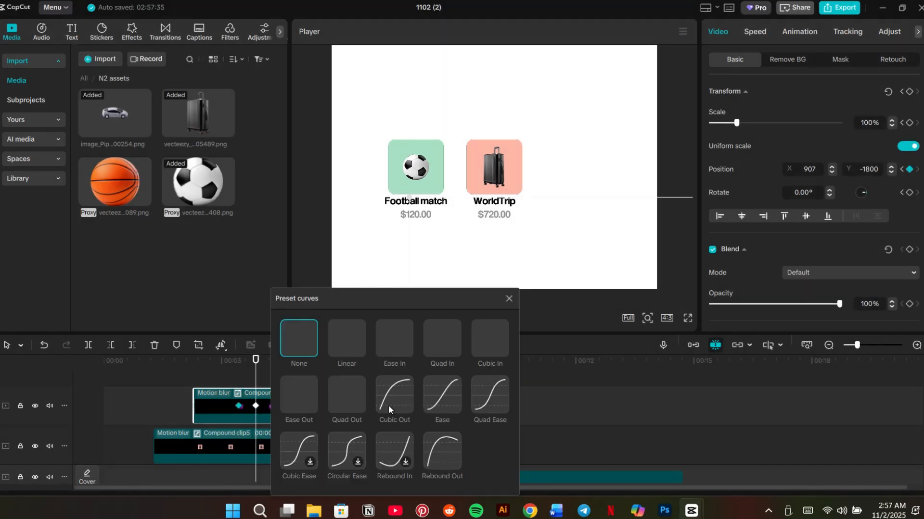
{"action": "left_click", "coordinate": [395, 402]}
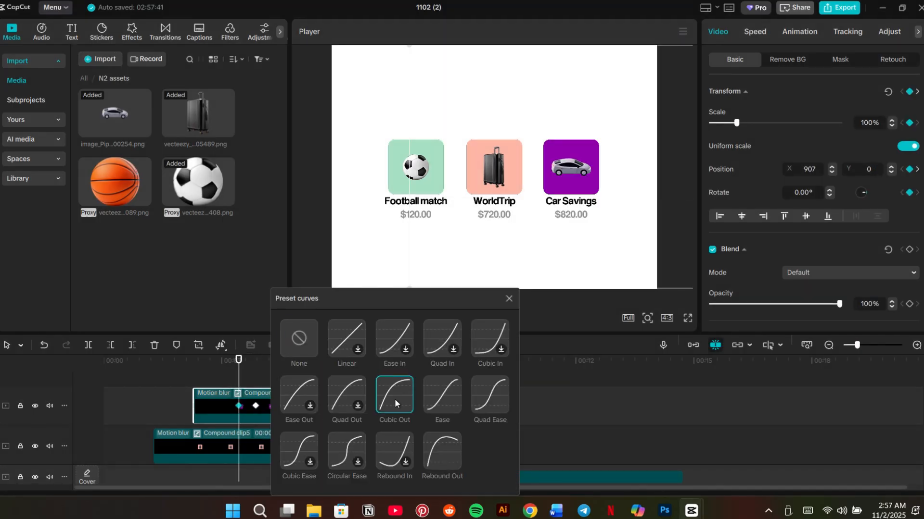
{"action": "left_click", "coordinate": [508, 298]}
Add a Transform keyframe to the WorldTrip clip at 00:00:03:20, while the Car Savings card is sliding out
{"action": "left_click", "coordinate": [236, 384]}
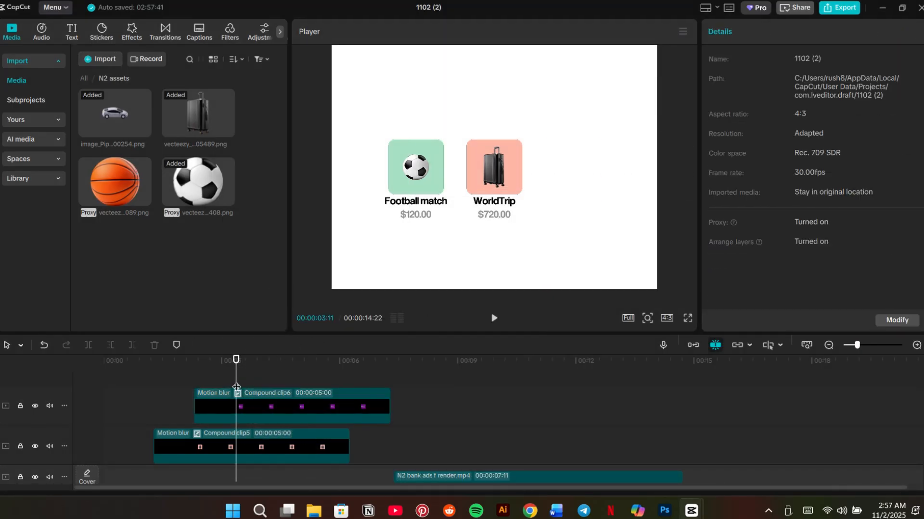
{"action": "left_click", "coordinate": [264, 414]}
{"action": "left_click_drag", "start_coordinate": [240, 387], "coordinate": [247, 385]}
{"action": "left_click", "coordinate": [264, 454]}
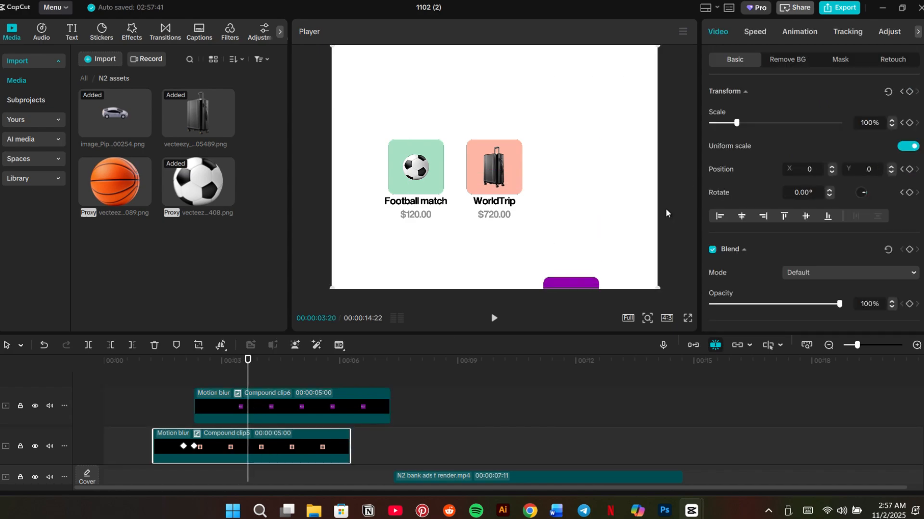
{"action": "left_click", "coordinate": [909, 92]}
Set the WorldTrip clip's Y position to -1800 at 00:00:04:02 and return the playhead to its exit start at 00:00:03:20
{"action": "key", "text": "Right"}
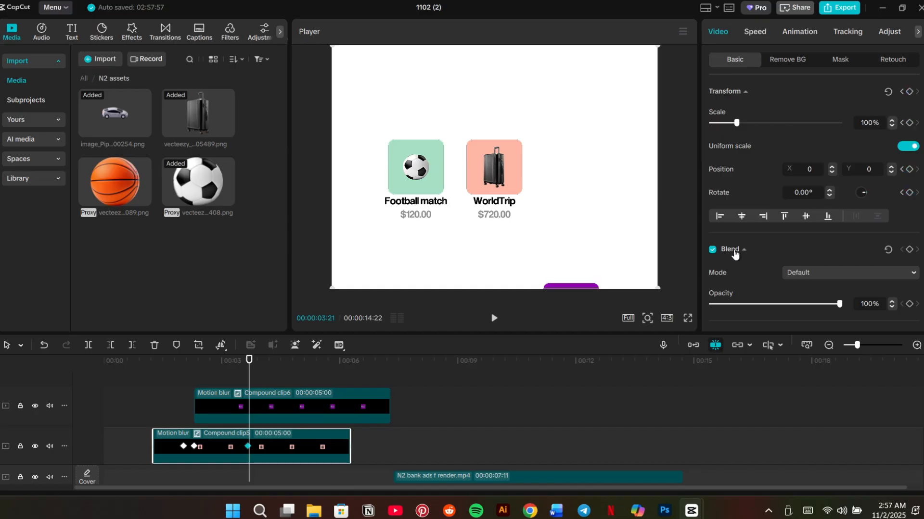
{"action": "key", "text": "Right"}
{"action": "key", "text": "Right"}
{"action": "key", "text": "Right"}
{"action": "key", "text": "Right"}
{"action": "key", "text": "Right"}
{"action": "key", "text": "Right"}
{"action": "key", "text": "Right"}
{"action": "key", "text": "Right"}
{"action": "key", "text": "Right"}
{"action": "key", "text": "Right"}
{"action": "key", "text": "Right"}
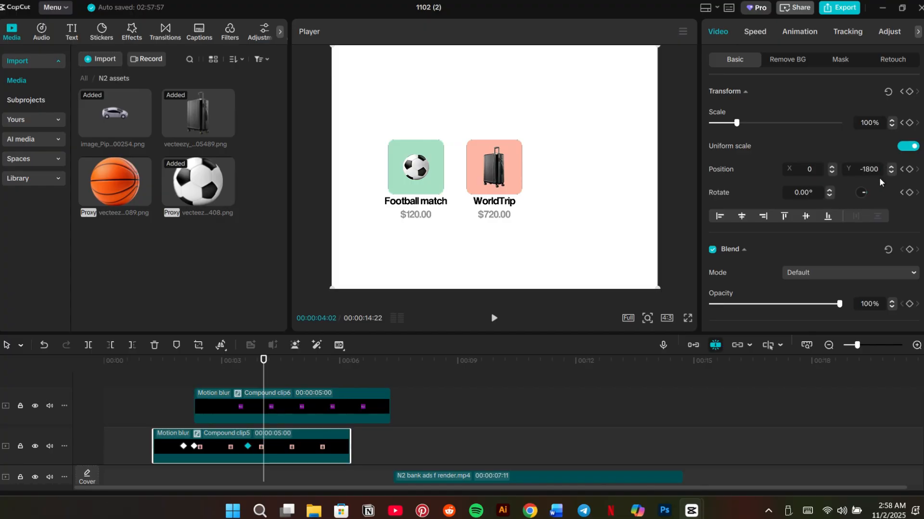
{"action": "key", "text": "Return"}
{"action": "left_click", "coordinate": [247, 387]}
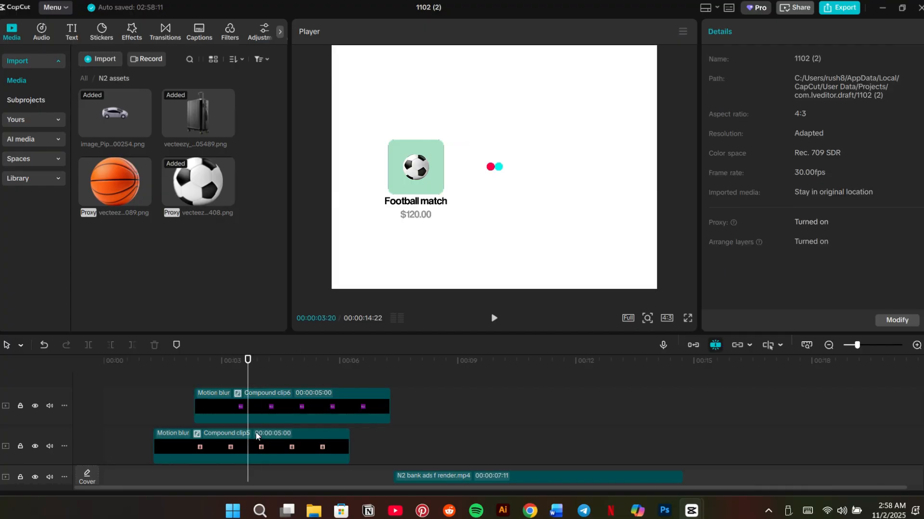
Apply the Cubic Out preset curve to the WorldTrip clip's exit keyframes and close the curve presets
{"action": "left_click", "coordinate": [247, 446]}
{"action": "right_click", "coordinate": [248, 446]}
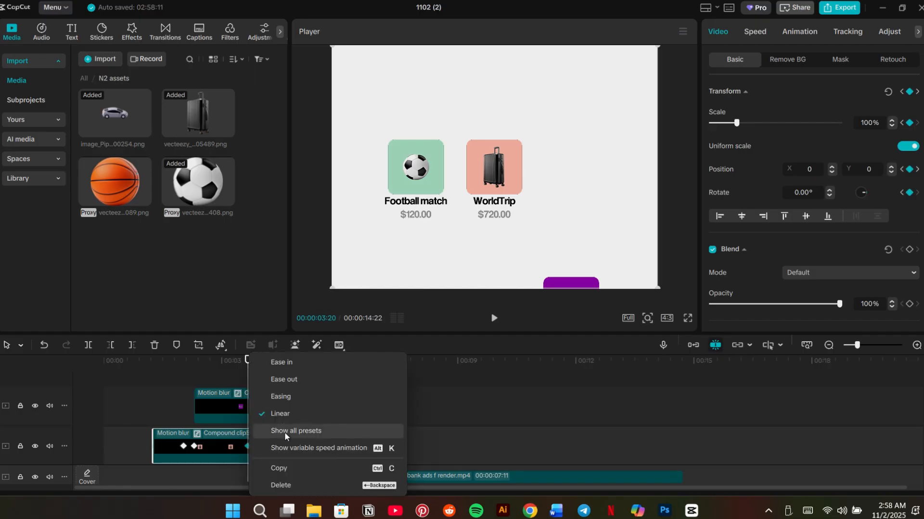
{"action": "left_click", "coordinate": [284, 432]}
{"action": "left_click", "coordinate": [417, 403]}
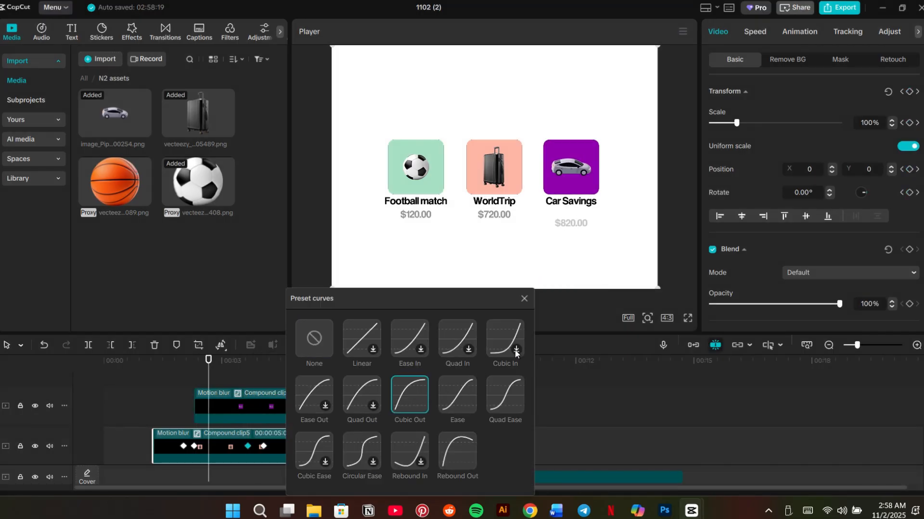
{"action": "left_click", "coordinate": [524, 299]}
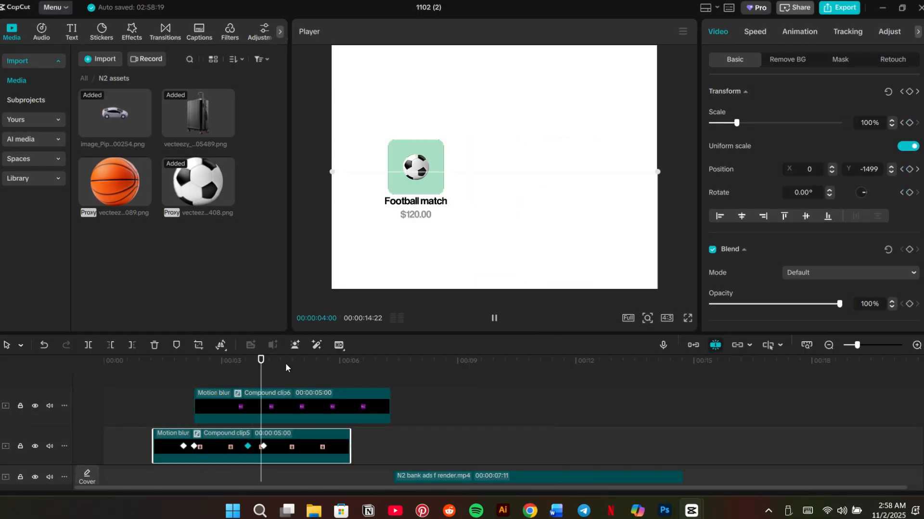
Preview the card exits and move the WorldTrip clip's final exit keyframe to 00:00:04:09
{"action": "left_click", "coordinate": [262, 381]}
{"action": "key", "text": "space"}
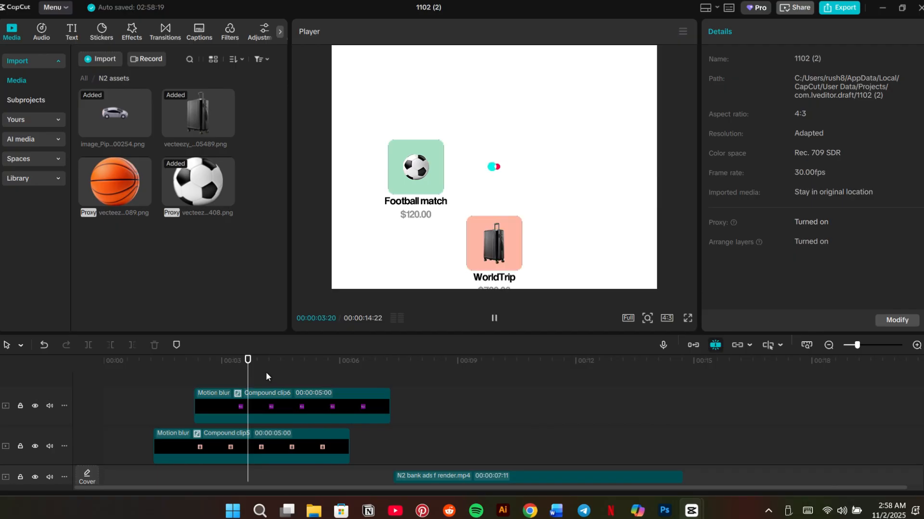
{"action": "key", "text": "space"}
{"action": "left_click", "coordinate": [253, 385]}
{"action": "left_click_drag", "start_coordinate": [254, 385], "coordinate": [241, 392]}
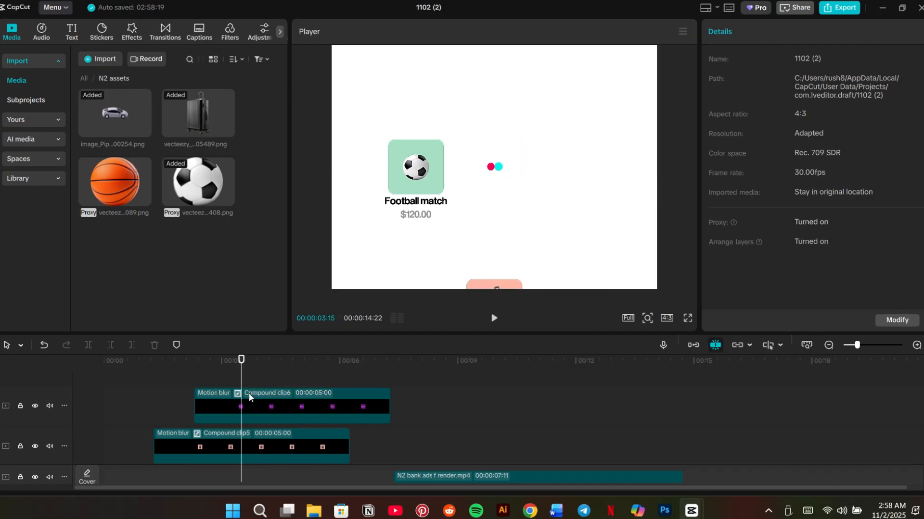
{"action": "left_click", "coordinate": [258, 445]}
{"action": "left_click", "coordinate": [263, 446]}
Move the Car Savings clip's final exit keyframe to 00:00:03:29 and reapply the Cubic Out curve
{"action": "left_click", "coordinate": [271, 409]}
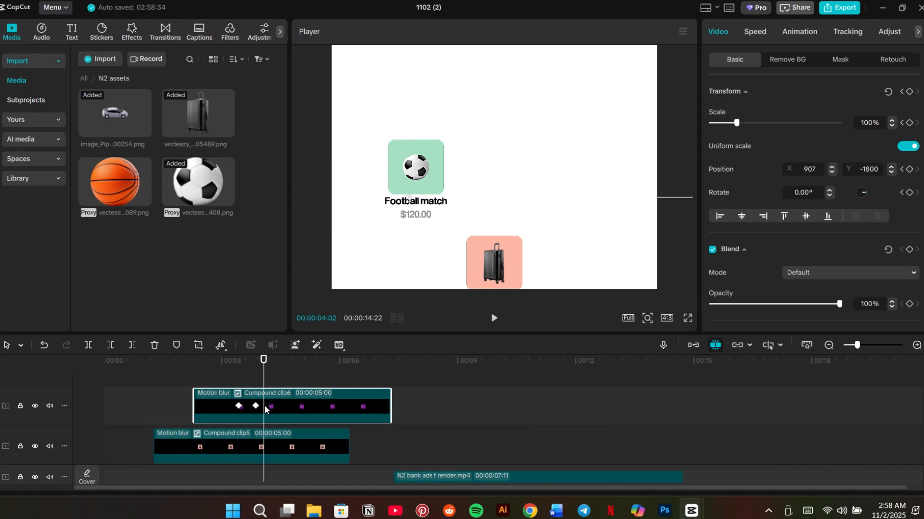
{"action": "left_click", "coordinate": [260, 407]}
{"action": "left_click", "coordinate": [238, 407]}
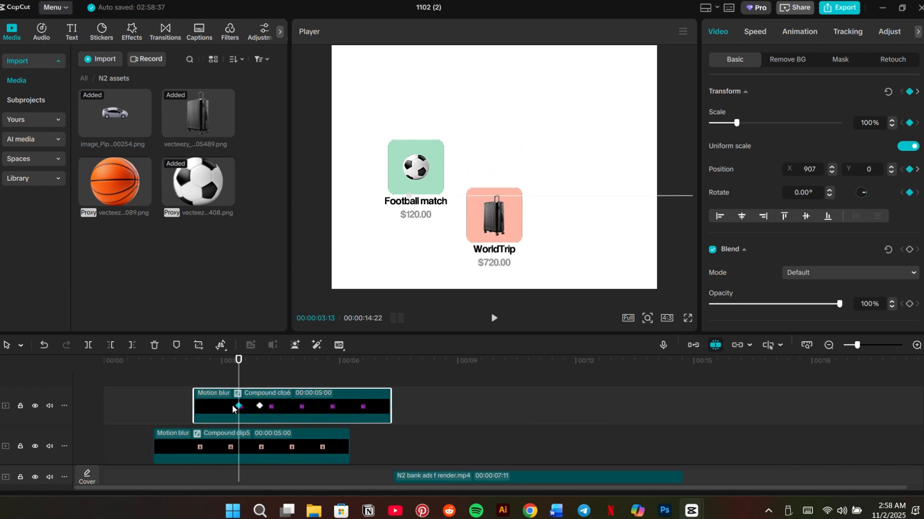
{"action": "right_click", "coordinate": [236, 407]}
{"action": "left_click", "coordinate": [263, 436]}
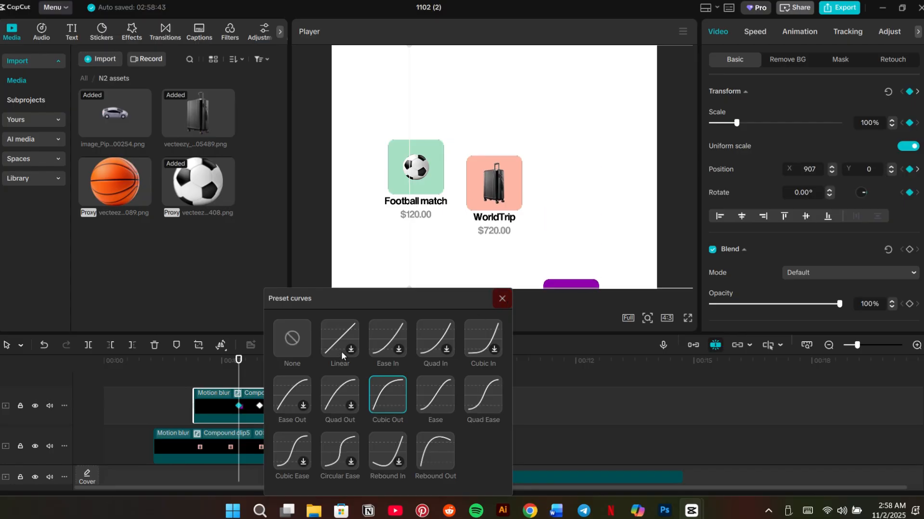
{"action": "left_click", "coordinate": [502, 298]}
Lengthen the Car Savings exit by moving its final keyframe to 00:00:04:05 and reapply the Cubic Out preset curve
{"action": "left_click_drag", "start_coordinate": [260, 407], "coordinate": [268, 407]}
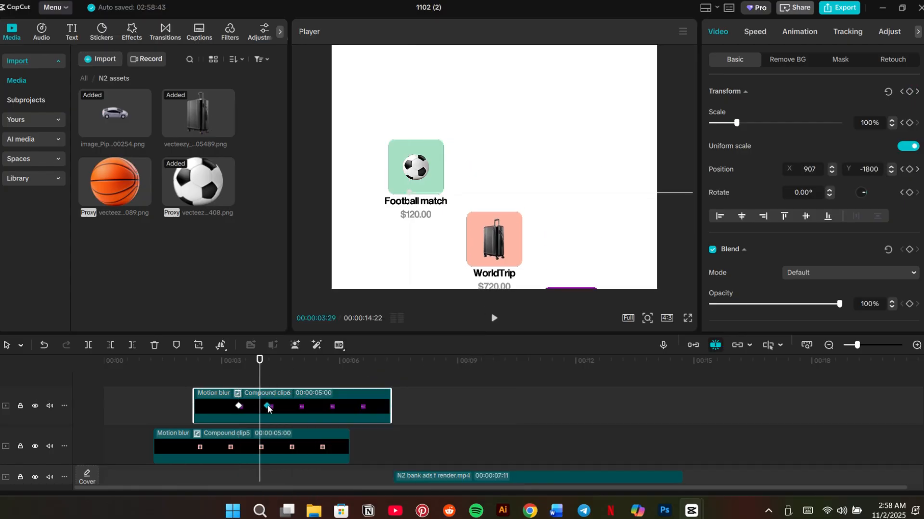
{"action": "left_click", "coordinate": [239, 406]}
{"action": "right_click", "coordinate": [239, 406]}
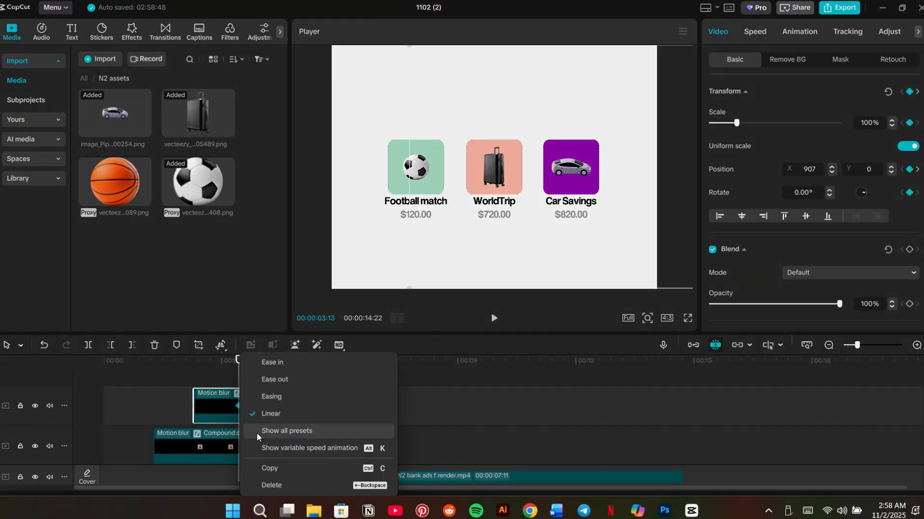
{"action": "left_click", "coordinate": [255, 432]}
{"action": "left_click", "coordinate": [380, 395]}
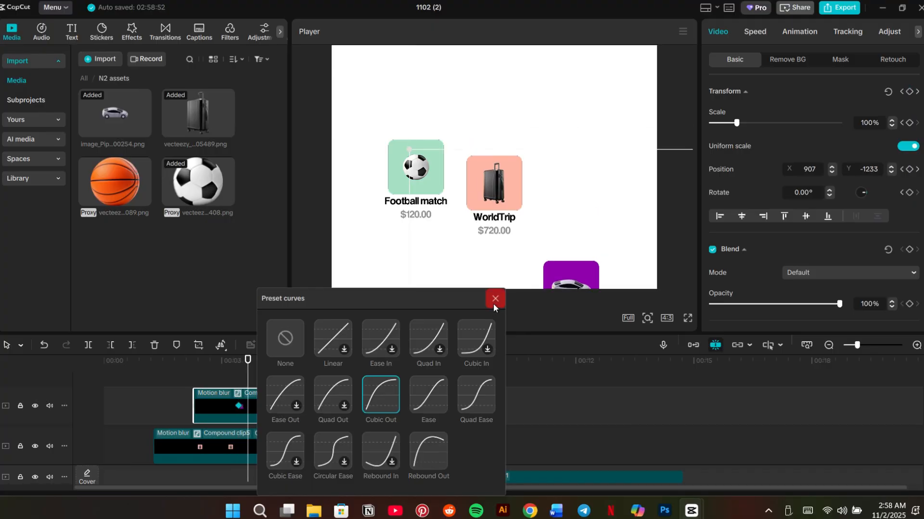
{"action": "left_click", "coordinate": [495, 299]}
Review the slower exits and add a Blend keyframe at 100% opacity on the Car Savings clip's exit start at 00:00:03:13
{"action": "left_click", "coordinate": [240, 384]}
{"action": "left_click_drag", "start_coordinate": [240, 383], "coordinate": [272, 388]}
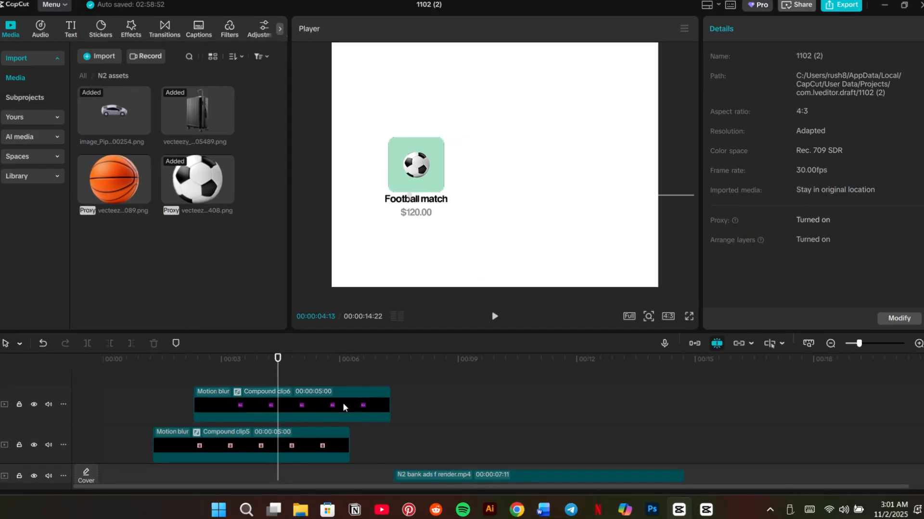
{"action": "left_click", "coordinate": [342, 402]}
{"action": "left_click_drag", "start_coordinate": [277, 383], "coordinate": [252, 383]}
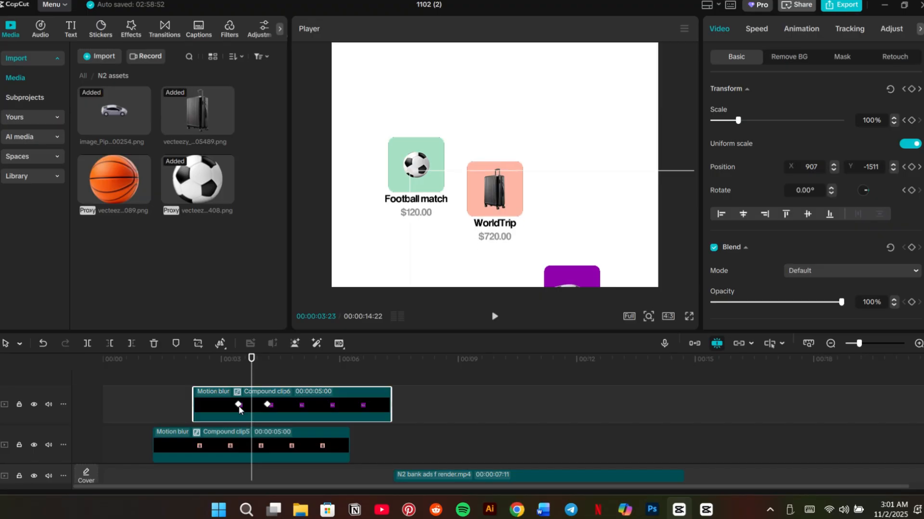
{"action": "left_click", "coordinate": [238, 404]}
{"action": "scroll", "coordinate": [818, 210], "scroll_direction": "down", "scroll_amount": 10}
{"action": "scroll", "coordinate": [877, 175], "scroll_direction": "up", "scroll_amount": 5}
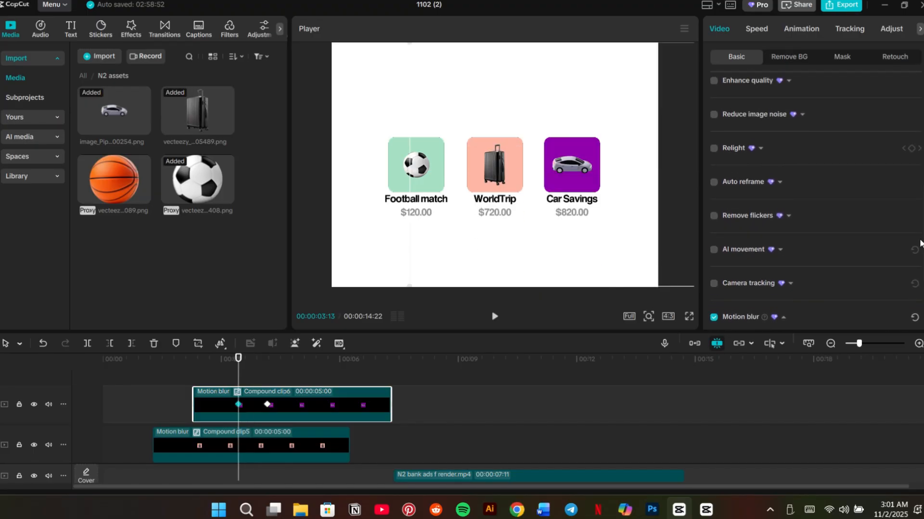
{"action": "scroll", "coordinate": [919, 185], "scroll_direction": "up", "scroll_amount": 1}
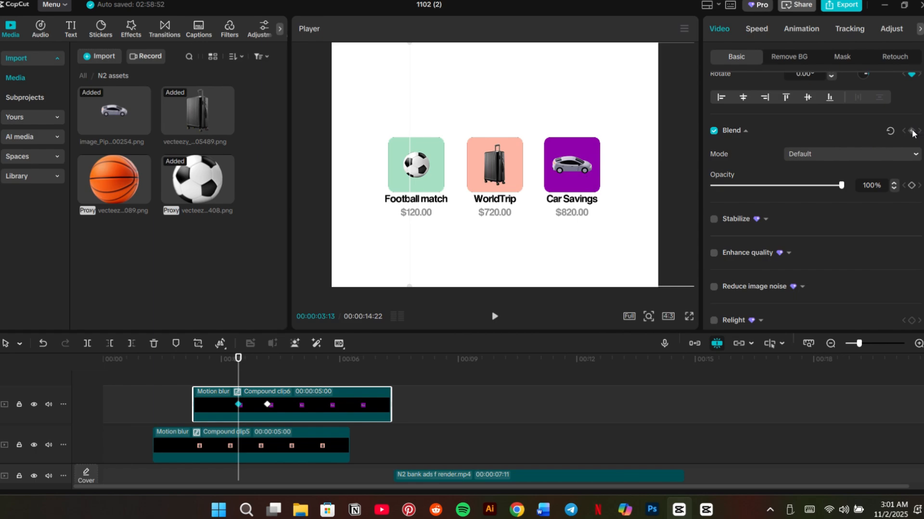
{"action": "left_click", "coordinate": [911, 130]}
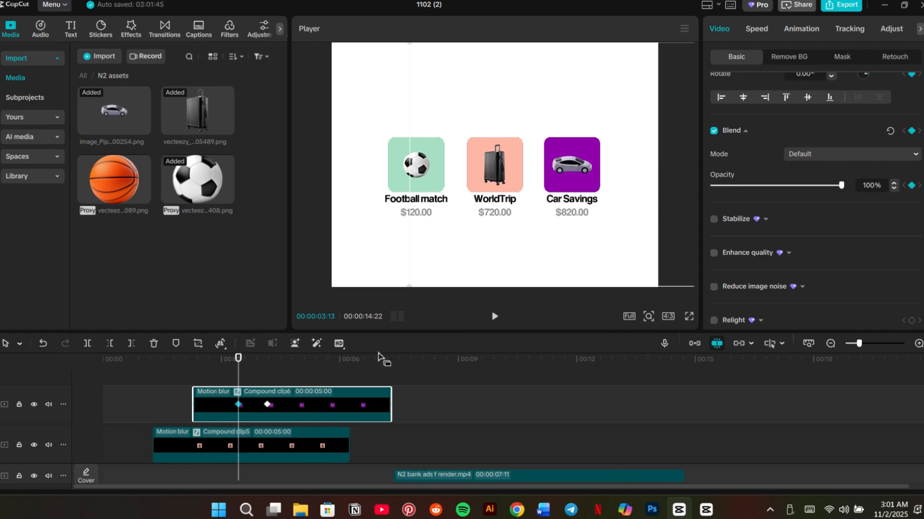
Keyframe the Car Savings clip's opacity to 0% at its exit end, 00:00:04:05
{"action": "left_click", "coordinate": [267, 406]}
{"action": "left_click", "coordinate": [911, 130]}
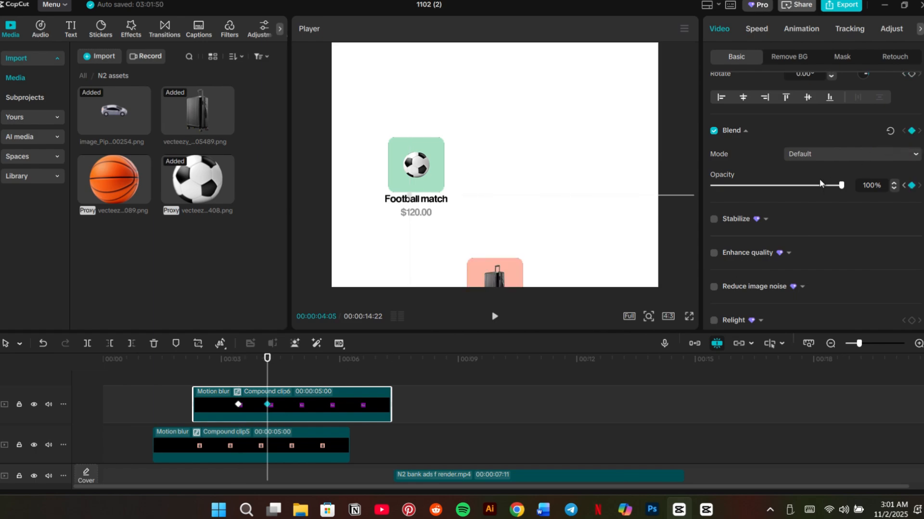
{"action": "left_click_drag", "start_coordinate": [745, 186], "coordinate": [712, 186]}
Add a Blend keyframe at 0% opacity to the WorldTrip clip's exit end at 00:00:04:09
{"action": "scroll", "coordinate": [345, 381], "scroll_direction": "down", "scroll_amount": 1}
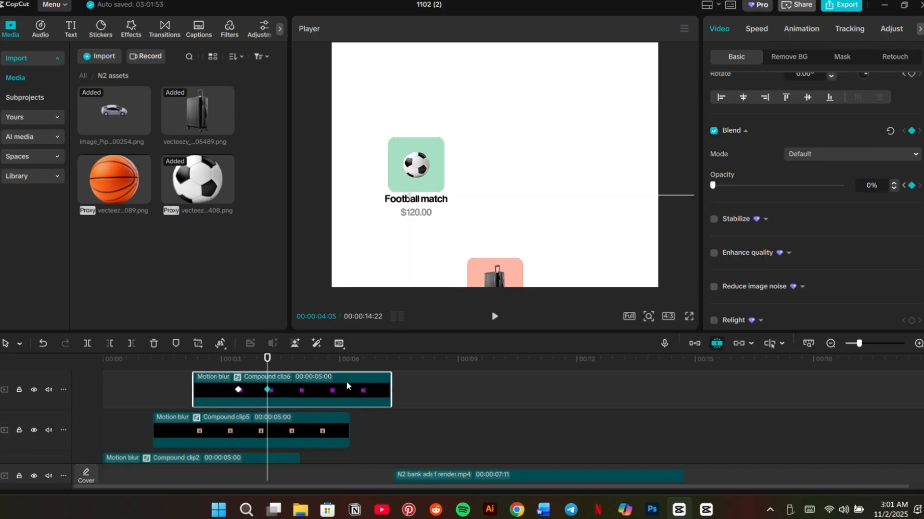
{"action": "left_click", "coordinate": [264, 436]}
{"action": "left_click", "coordinate": [272, 432]}
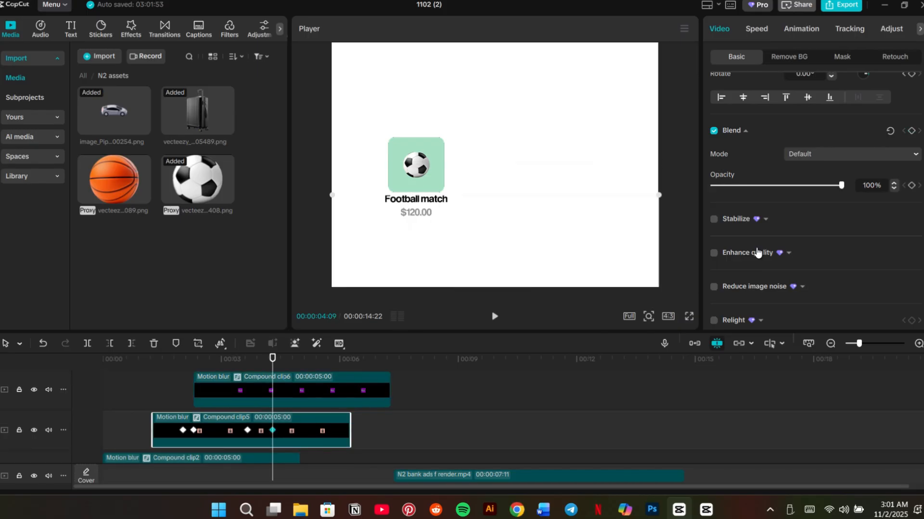
{"action": "left_click", "coordinate": [911, 131]}
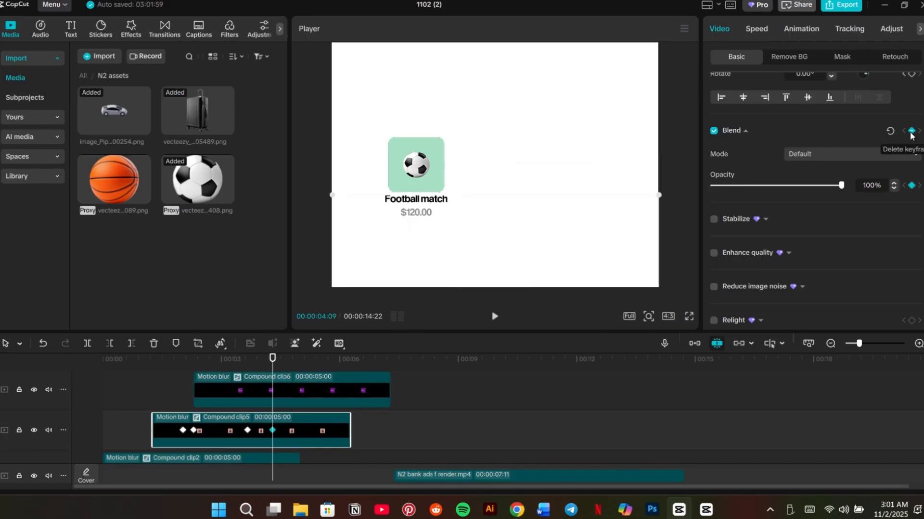
{"action": "left_click", "coordinate": [713, 186]}
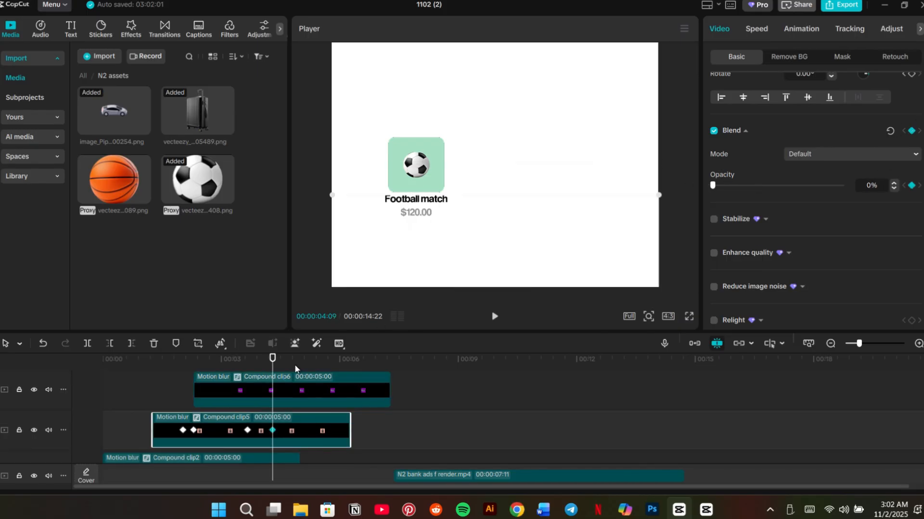
Keyframe the WorldTrip clip's opacity to 100% at its exit start, 00:00:03:20
{"action": "left_click", "coordinate": [247, 431]}
{"action": "left_click", "coordinate": [912, 131]}
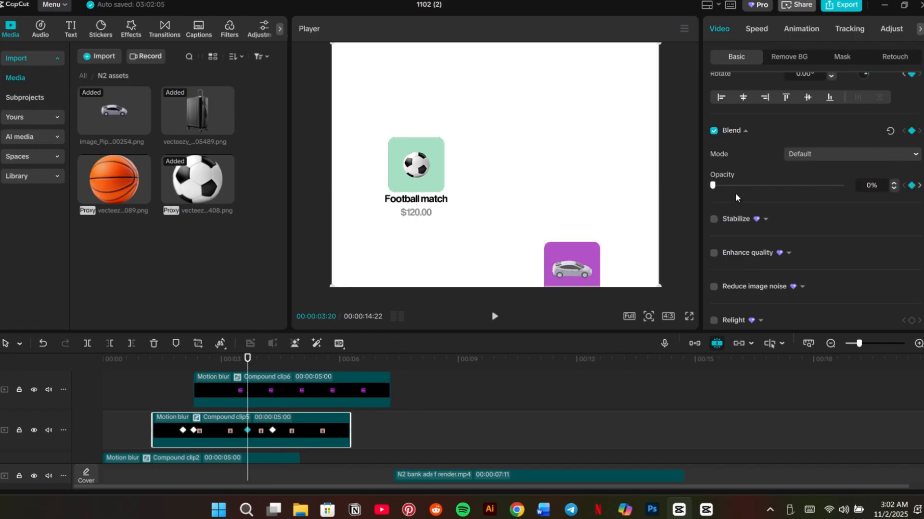
{"action": "left_click_drag", "start_coordinate": [739, 186], "coordinate": [841, 187]}
Play back the Car Savings and WorldTrip exits to check the fade-outs
{"action": "mouse_move", "coordinate": [246, 369]}
{"action": "left_mouse_down"}
{"action": "mouse_move", "coordinate": [231, 366]}
{"action": "mouse_move", "coordinate": [269, 372]}
{"action": "mouse_move", "coordinate": [229, 376]}
{"action": "left_mouse_up"}
{"action": "scroll", "coordinate": [222, 412], "scroll_direction": "up", "scroll_amount": 1}
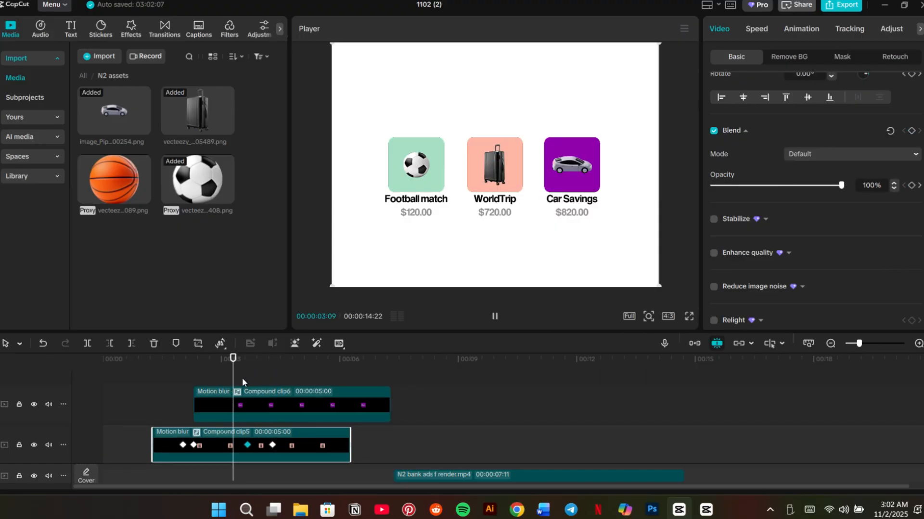
{"action": "key", "text": "space"}
{"action": "left_click", "coordinate": [264, 378]}
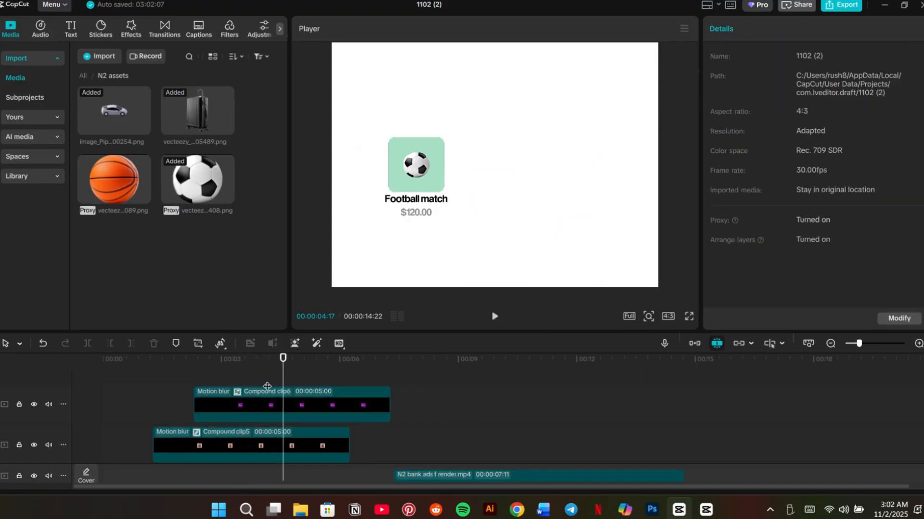
{"action": "left_click_drag", "start_coordinate": [267, 386], "coordinate": [229, 377]}
{"action": "key", "text": "space"}
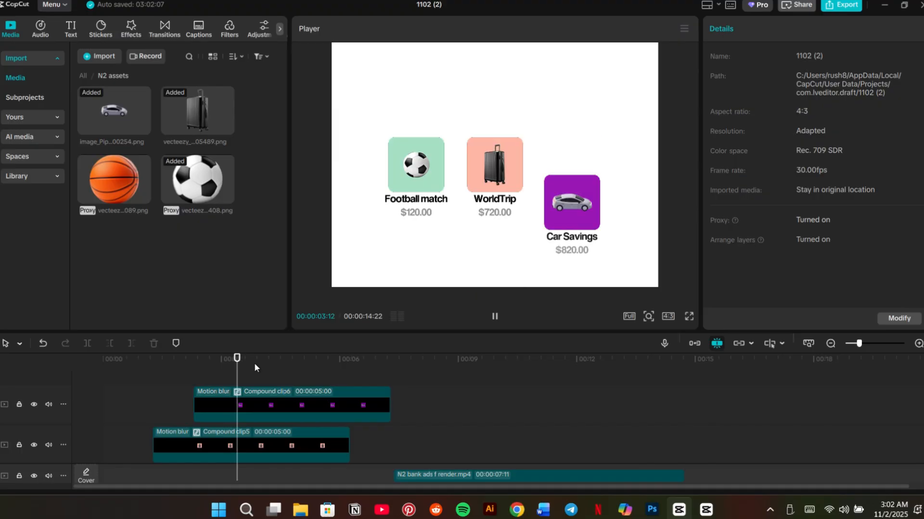
{"action": "key", "text": "space"}
{"action": "left_click", "coordinate": [266, 379]}
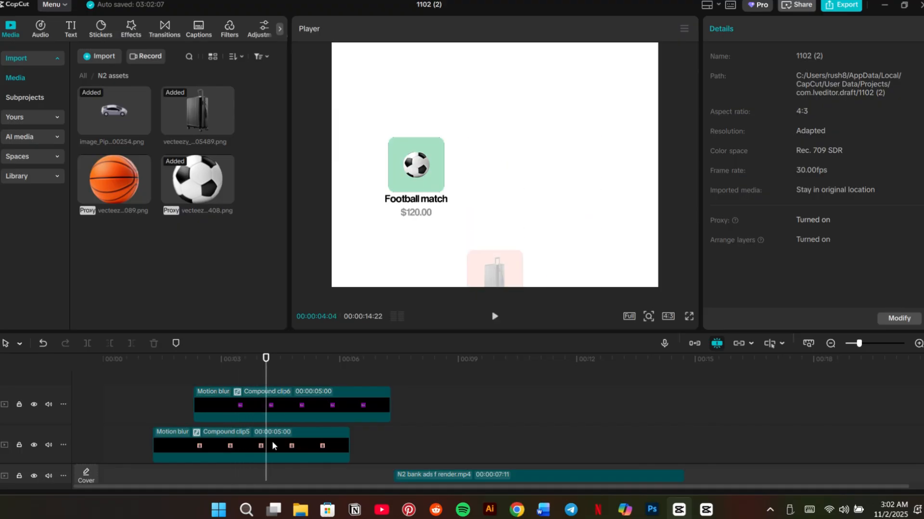
Park the playhead at 00:00:04:01 and open the Football match compound clip for editing
{"action": "left_click", "coordinate": [289, 432]}
{"action": "scroll", "coordinate": [293, 428], "scroll_direction": "down", "scroll_amount": 1}
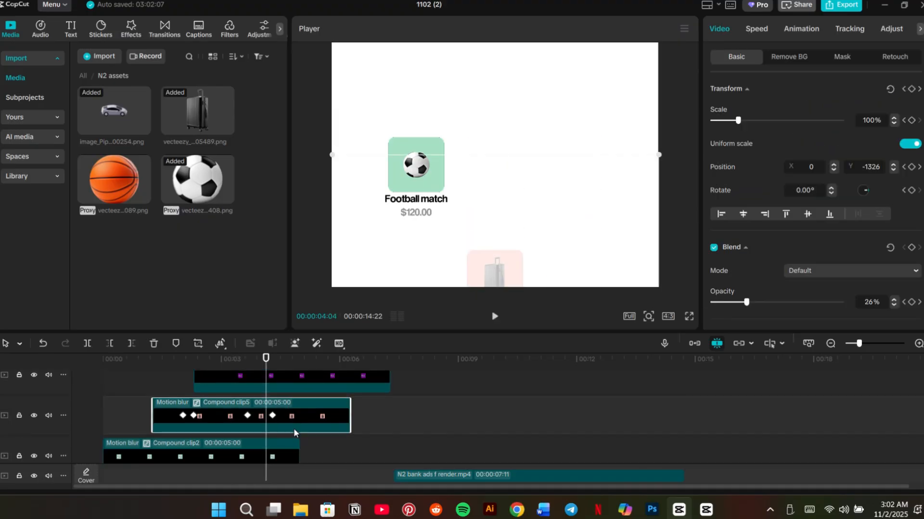
{"action": "key", "text": "Left"}
{"action": "key", "text": "Left"}
{"action": "scroll", "coordinate": [289, 424], "scroll_direction": "down", "scroll_amount": 1}
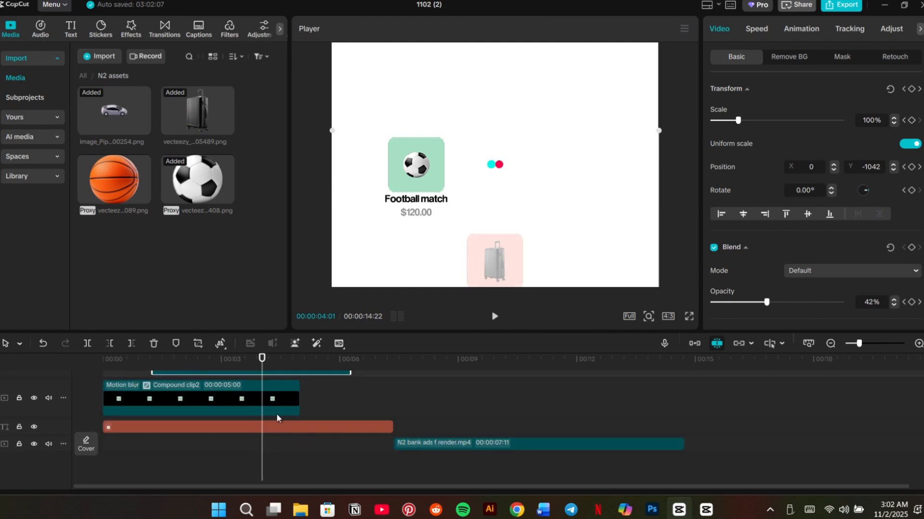
{"action": "double_click", "coordinate": [268, 407]}
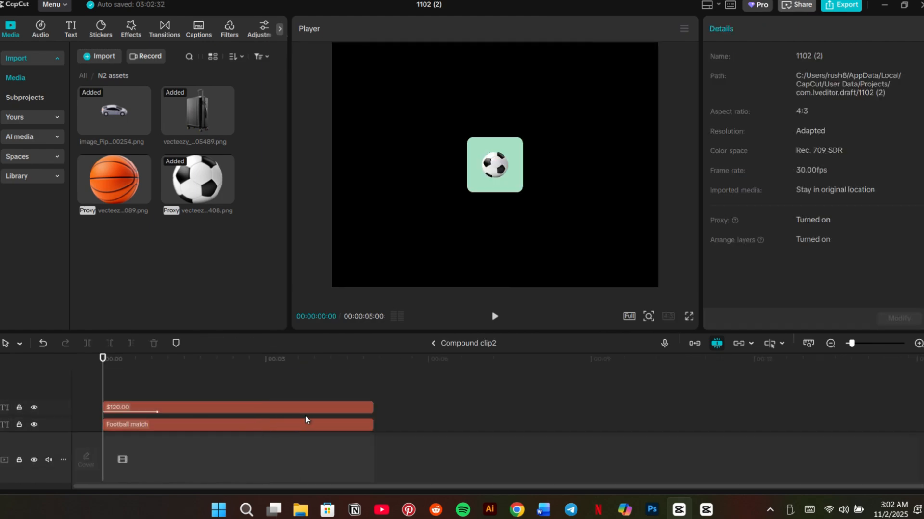
Extend the green square, football image, and both text layers to 00:00:07:11, and return to the main timeline
{"action": "left_click", "coordinate": [373, 412]}
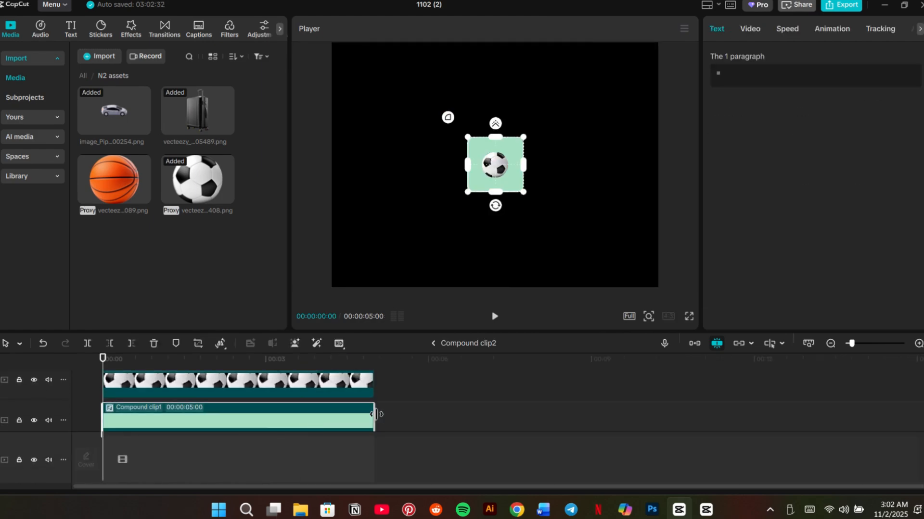
{"action": "left_click_drag", "start_coordinate": [374, 412], "coordinate": [503, 413]}
{"action": "left_click", "coordinate": [366, 385]}
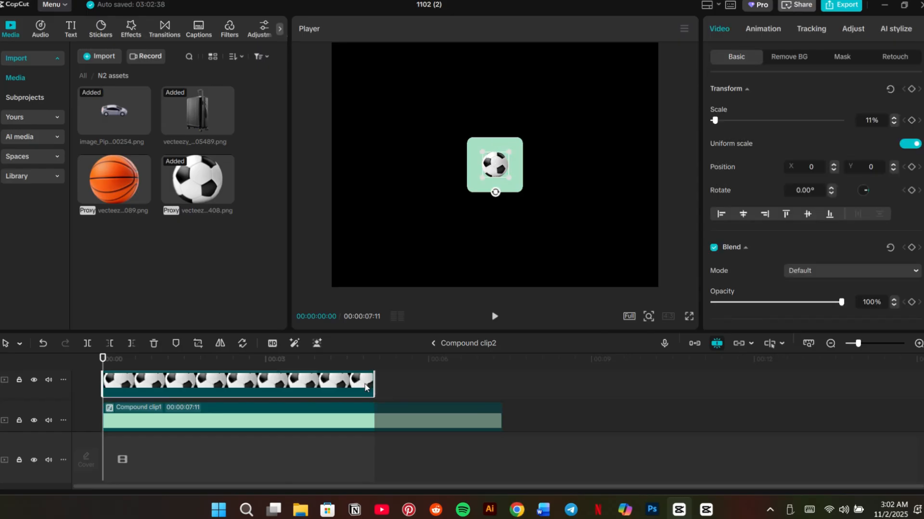
{"action": "left_click_drag", "start_coordinate": [373, 384], "coordinate": [501, 383]}
{"action": "scroll", "coordinate": [441, 404], "scroll_direction": "up", "scroll_amount": 3}
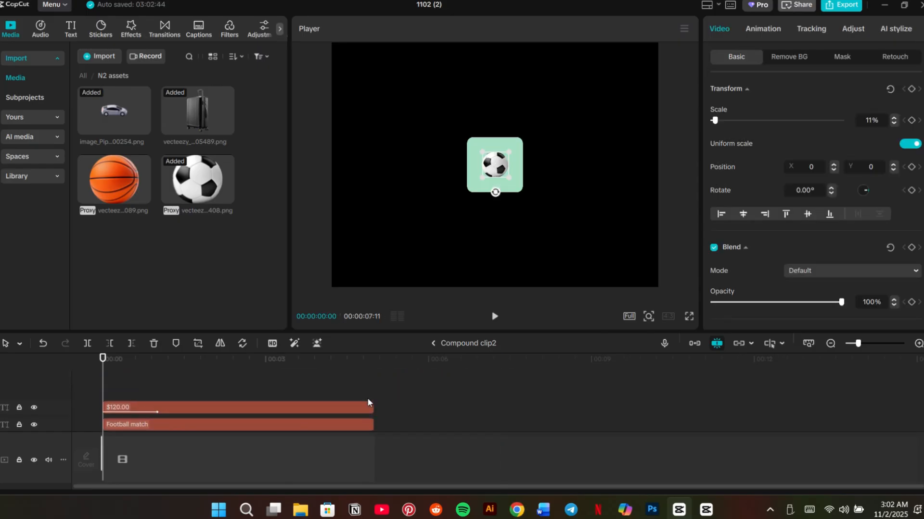
{"action": "left_click_drag", "start_coordinate": [402, 392], "coordinate": [502, 412]}
{"action": "left_click", "coordinate": [397, 408]}
{"action": "left_click", "coordinate": [432, 342]}
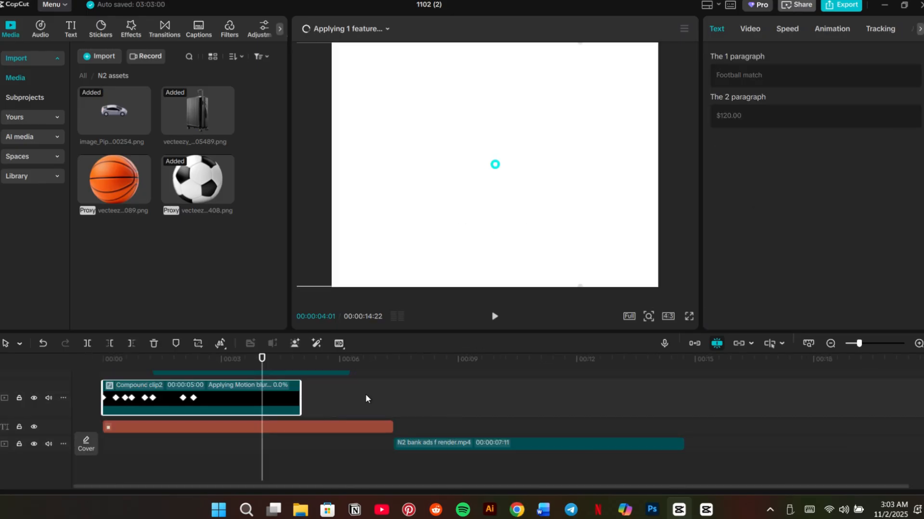
Trim the Football match compound clip to end at 00:00:04:01 and open it for editing
{"action": "left_click_drag", "start_coordinate": [300, 391], "coordinate": [262, 391]}
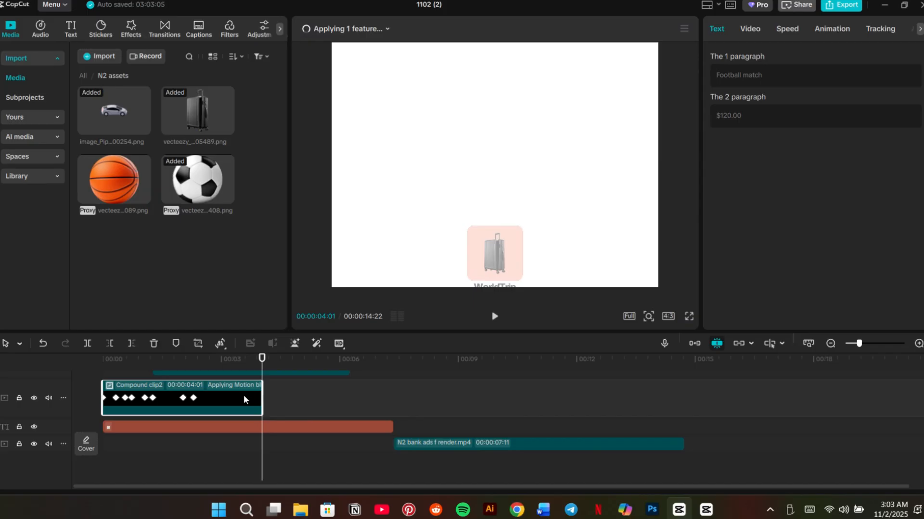
{"action": "double_click", "coordinate": [249, 398]}
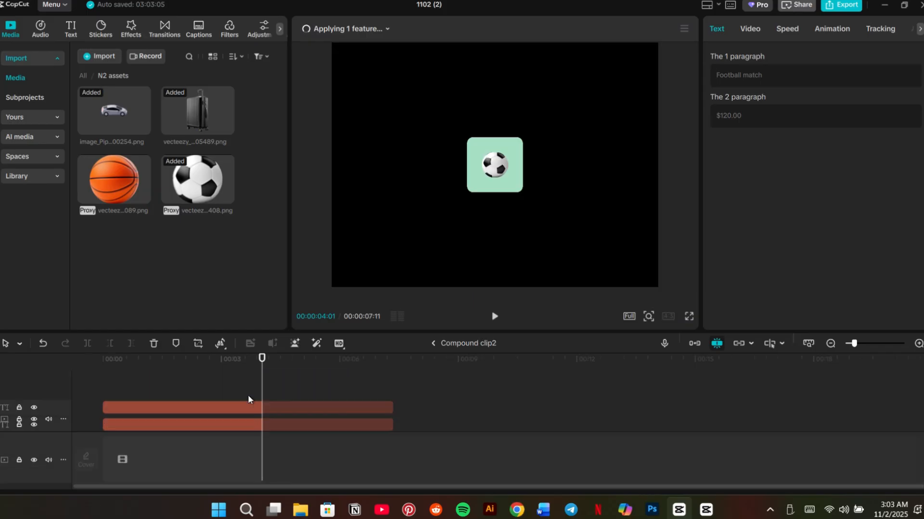
{"action": "left_click", "coordinate": [322, 374]}
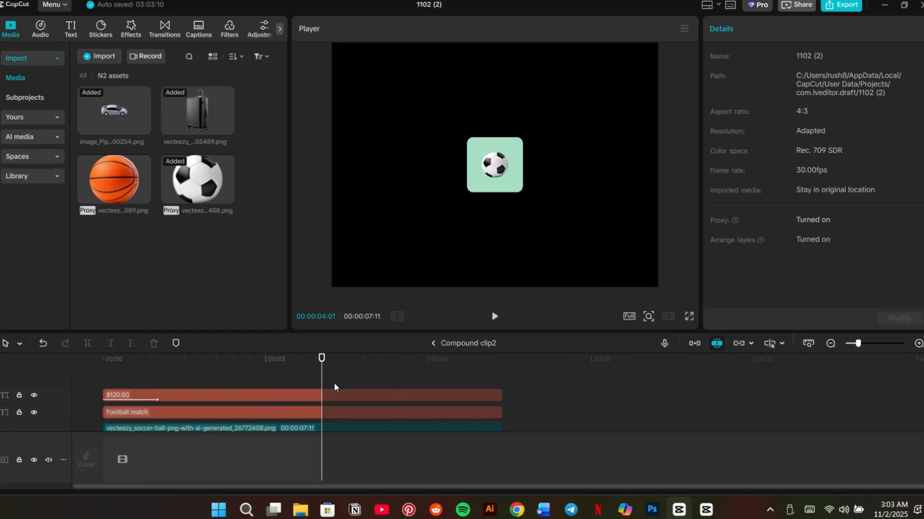
Keyframe the green square's rectangle mask at 00:00:04:01, then shrink it and adjust its corner rounding at 00:00:04:08
{"action": "scroll", "coordinate": [334, 387], "scroll_direction": "down", "scroll_amount": 2}
{"action": "left_click", "coordinate": [346, 408]}
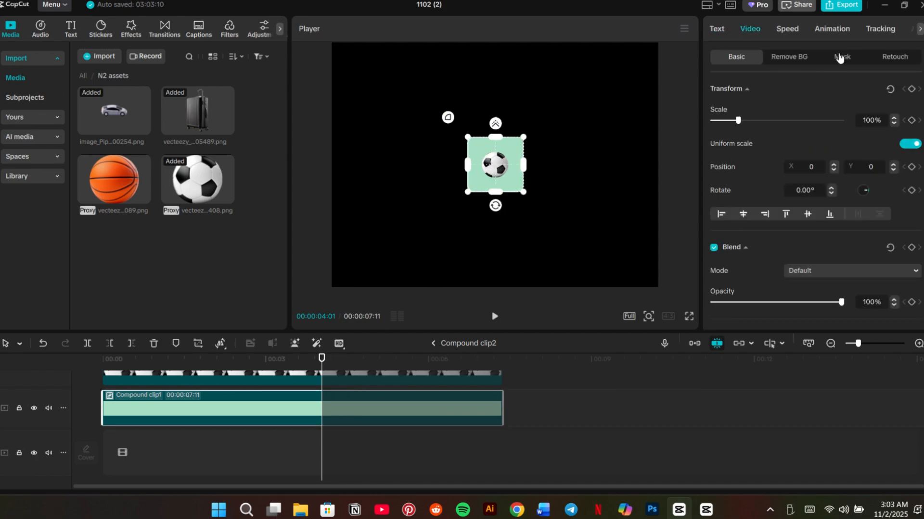
{"action": "left_click", "coordinate": [840, 57]}
{"action": "scroll", "coordinate": [848, 218], "scroll_direction": "down", "scroll_amount": 1}
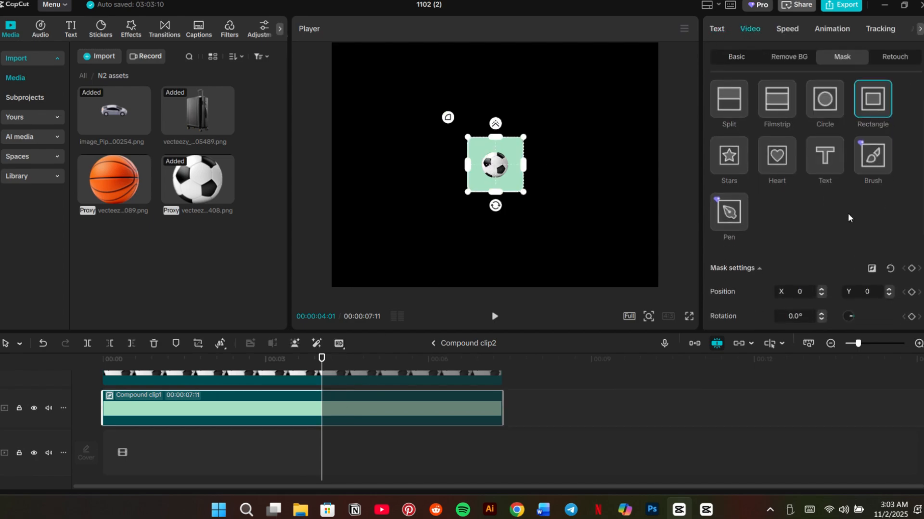
{"action": "left_click", "coordinate": [910, 268]}
{"action": "left_click_drag", "start_coordinate": [322, 364], "coordinate": [334, 364]}
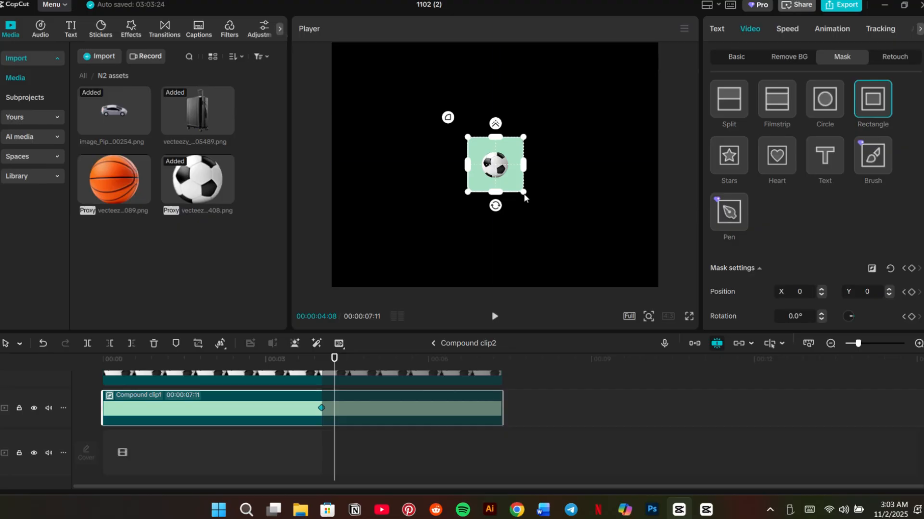
{"action": "left_click_drag", "start_coordinate": [524, 197], "coordinate": [513, 186]}
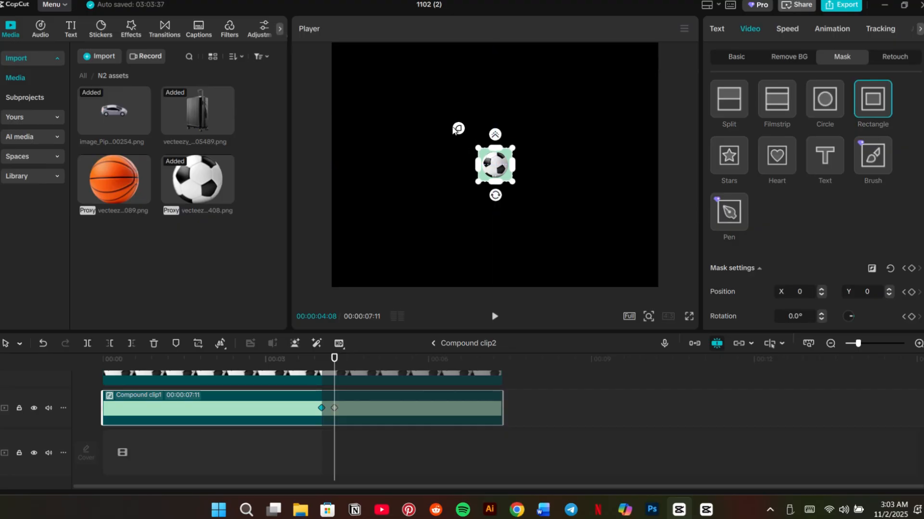
{"action": "mouse_move", "coordinate": [454, 128]}
{"action": "left_mouse_down"}
{"action": "mouse_move", "coordinate": [446, 120]}
{"action": "mouse_move", "coordinate": [454, 123]}
{"action": "left_mouse_up"}
Trim the football image and both text layers to end at 00:00:04:01
{"action": "scroll", "coordinate": [319, 390], "scroll_direction": "up", "scroll_amount": 3}
{"action": "left_click_drag", "start_coordinate": [334, 379], "coordinate": [322, 380]}
{"action": "left_click", "coordinate": [489, 429]}
{"action": "scroll", "coordinate": [487, 430], "scroll_direction": "down", "scroll_amount": 2}
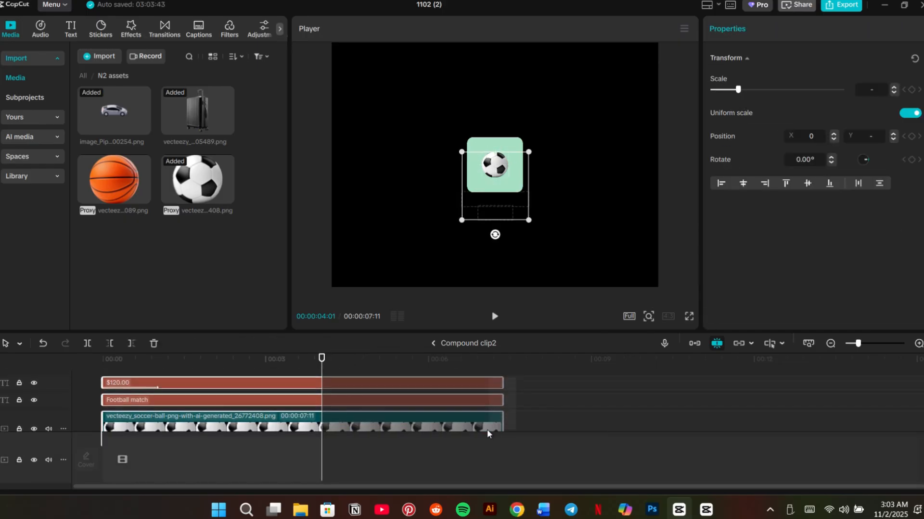
{"action": "left_click", "coordinate": [131, 343]}
Play back the green square's shrink and trim the football image to end at 00:00:04:00
{"action": "scroll", "coordinate": [351, 399], "scroll_direction": "down", "scroll_amount": 2}
{"action": "left_click", "coordinate": [356, 414]}
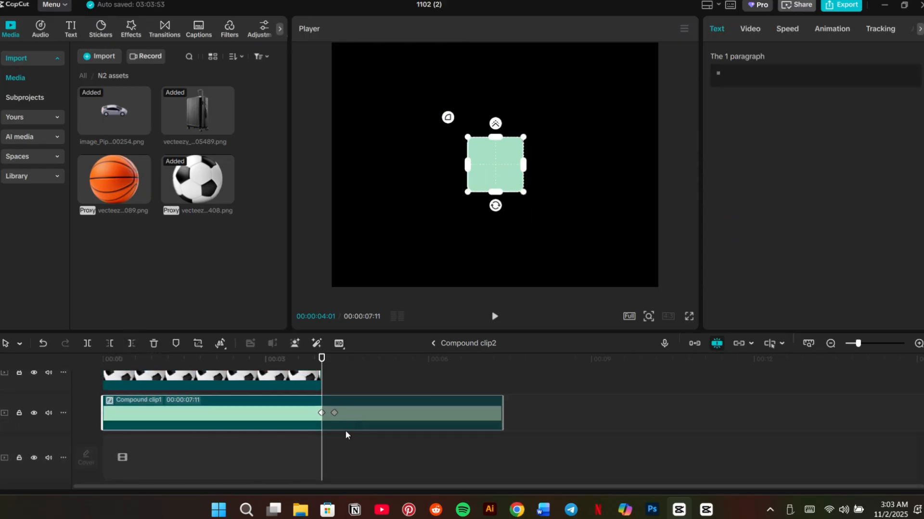
{"action": "left_click", "coordinate": [312, 440]}
{"action": "key", "text": "space"}
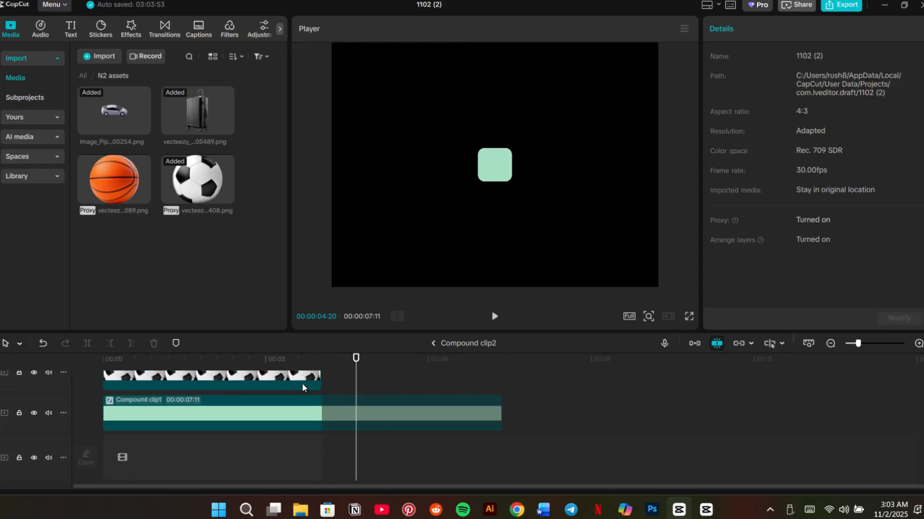
{"action": "left_click", "coordinate": [302, 383]}
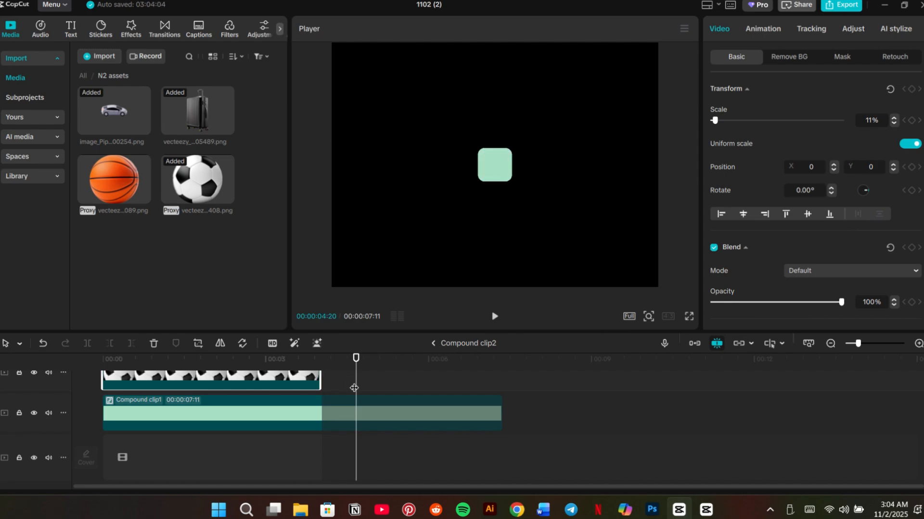
{"action": "left_click_drag", "start_coordinate": [355, 388], "coordinate": [320, 399]}
Apply the Cubic Out curve to the green square's mask keyframes and return to the main timeline
{"action": "left_click", "coordinate": [338, 423]}
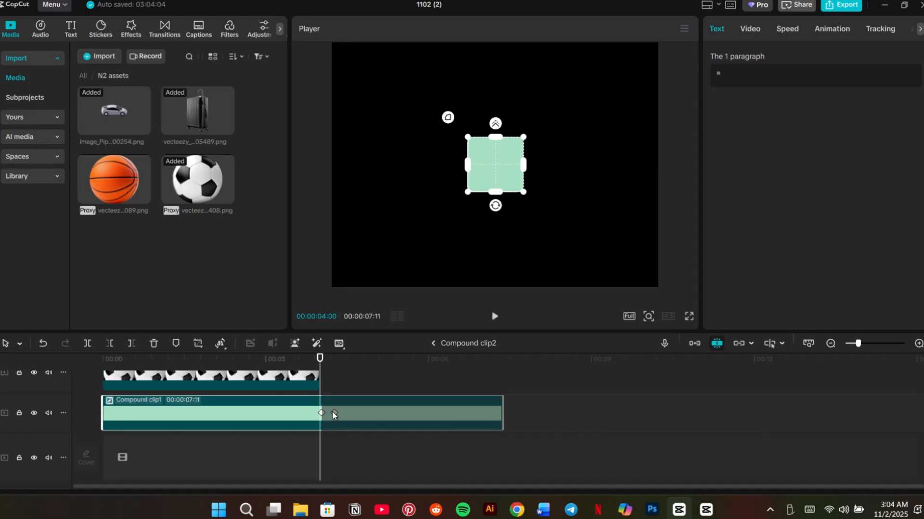
{"action": "right_click", "coordinate": [319, 415]}
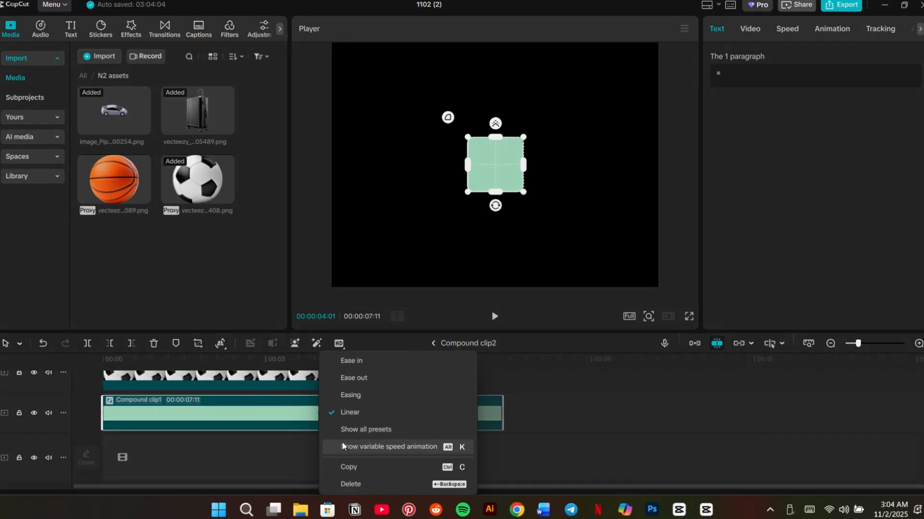
{"action": "left_click", "coordinate": [341, 432]}
{"action": "left_click", "coordinate": [470, 392]}
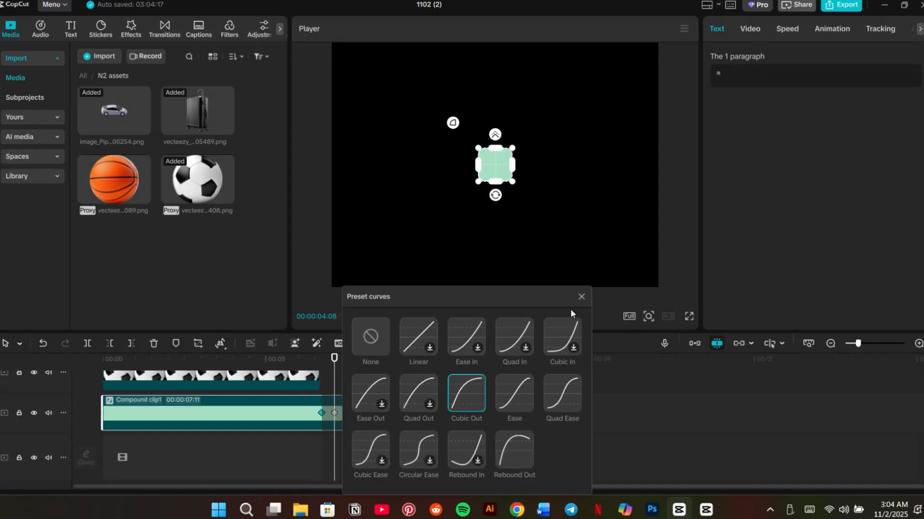
{"action": "left_click", "coordinate": [579, 301]}
{"action": "left_click", "coordinate": [431, 343]}
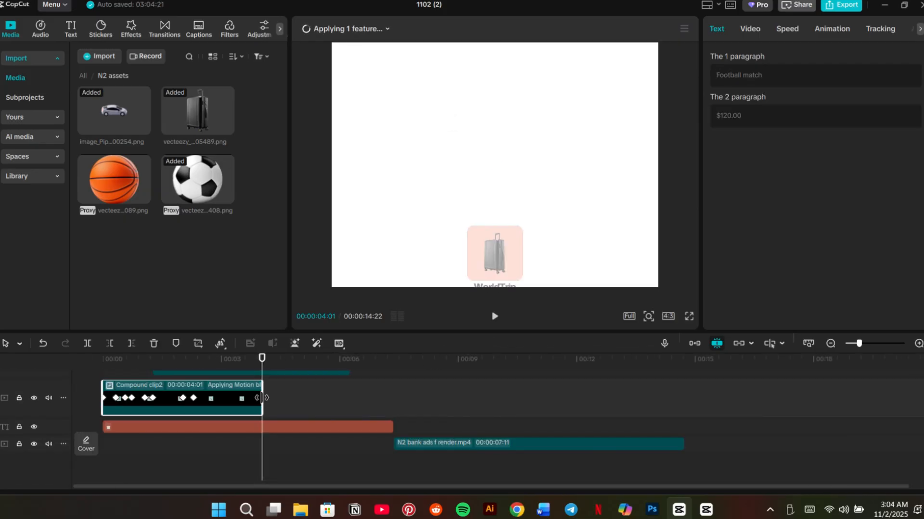
Extend the Football match clip to a duration of 00:00:06:08 and play back the card sequence
{"action": "left_click_drag", "start_coordinate": [260, 397], "coordinate": [350, 405]}
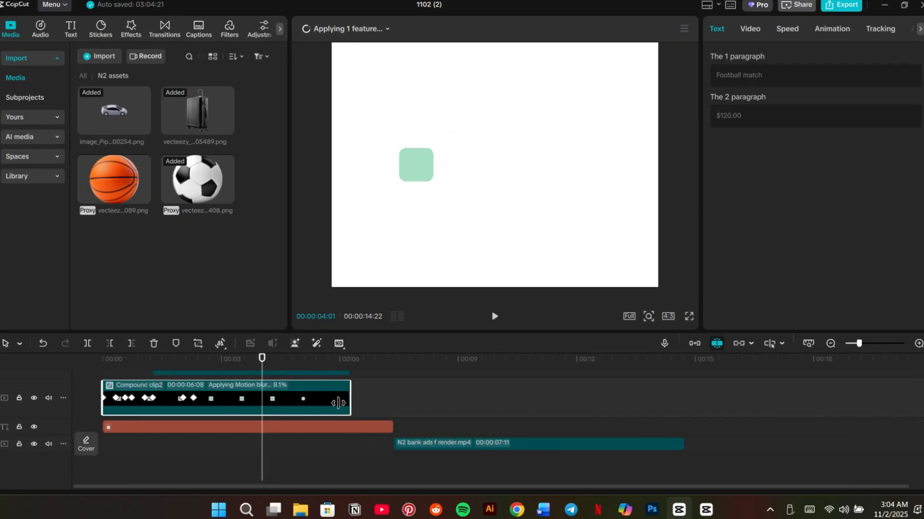
{"action": "left_click", "coordinate": [222, 456]}
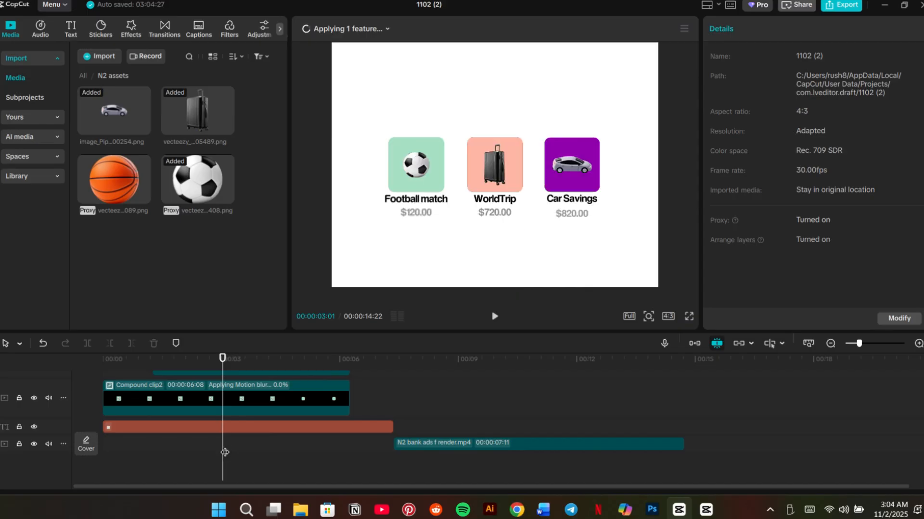
{"action": "left_click_drag", "start_coordinate": [224, 456], "coordinate": [260, 436]}
{"action": "left_click", "coordinate": [267, 397]}
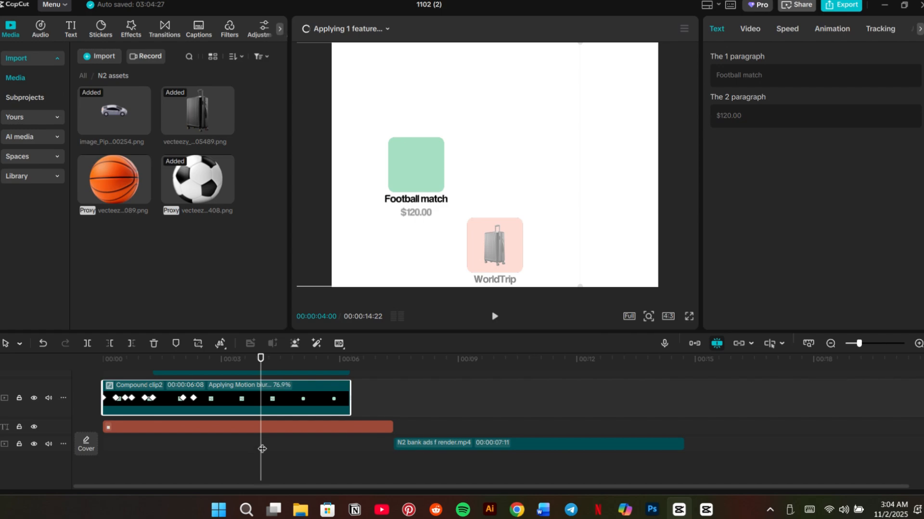
{"action": "left_click_drag", "start_coordinate": [262, 449], "coordinate": [243, 449]}
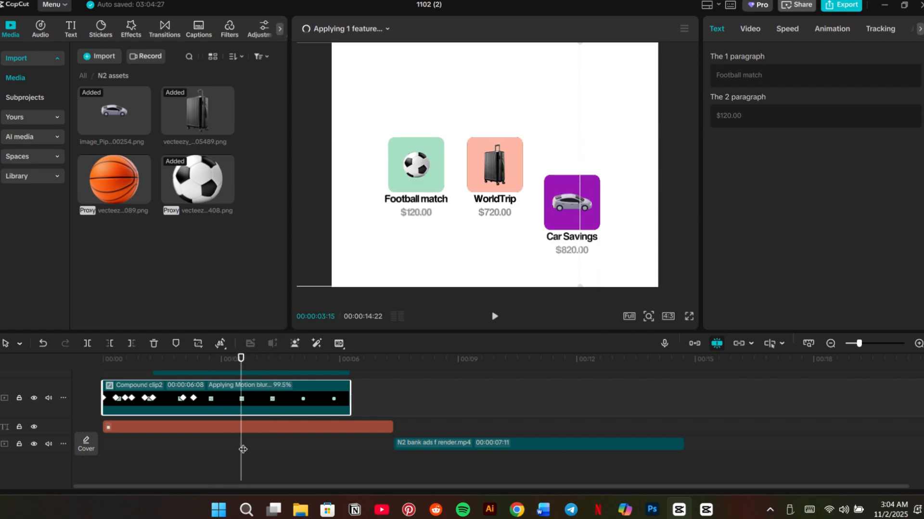
{"action": "left_click", "coordinate": [137, 471]}
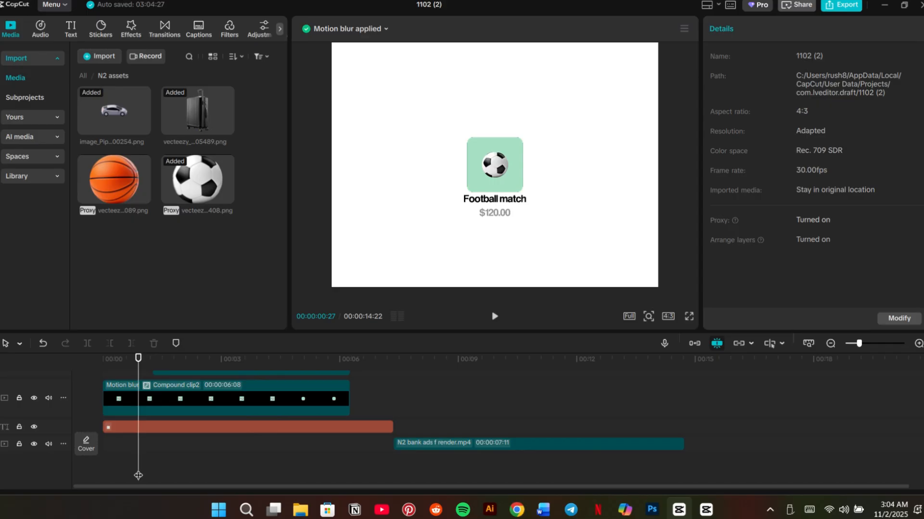
{"action": "key", "text": "space"}
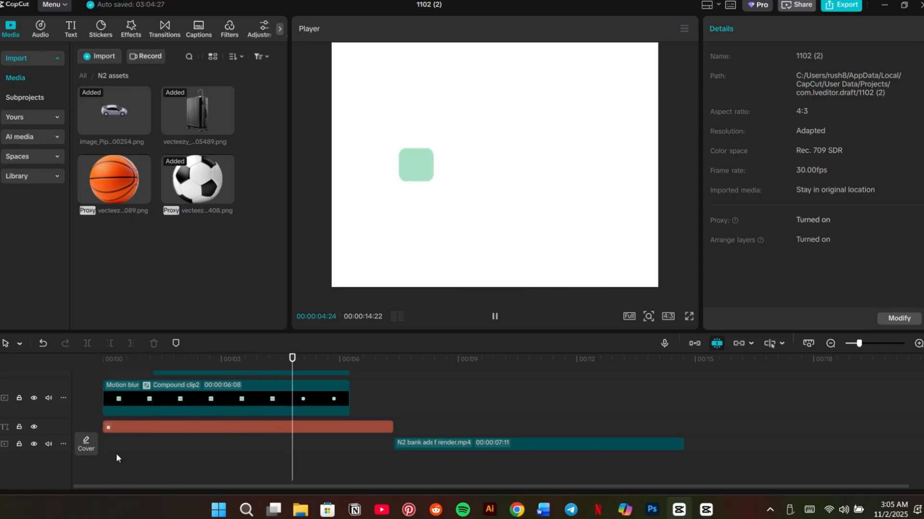
{"action": "key", "text": "space"}
Add a transform keyframe to the Football match clip at 00:00:03:28, during the WorldTrip card's exit
{"action": "left_click", "coordinate": [264, 373]}
{"action": "scroll", "coordinate": [253, 414], "scroll_direction": "up", "scroll_amount": 1}
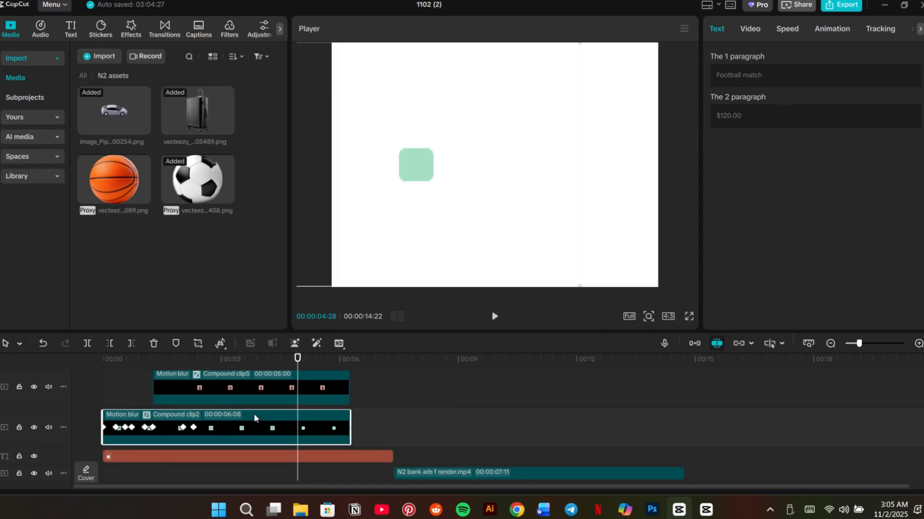
{"action": "left_click", "coordinate": [272, 387]}
{"action": "left_click_drag", "start_coordinate": [297, 361], "coordinate": [258, 361]}
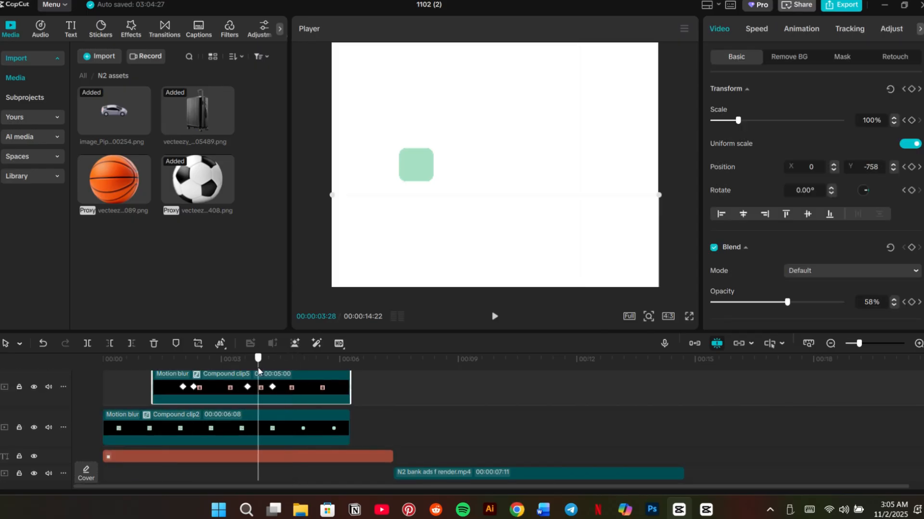
{"action": "left_click", "coordinate": [289, 415]}
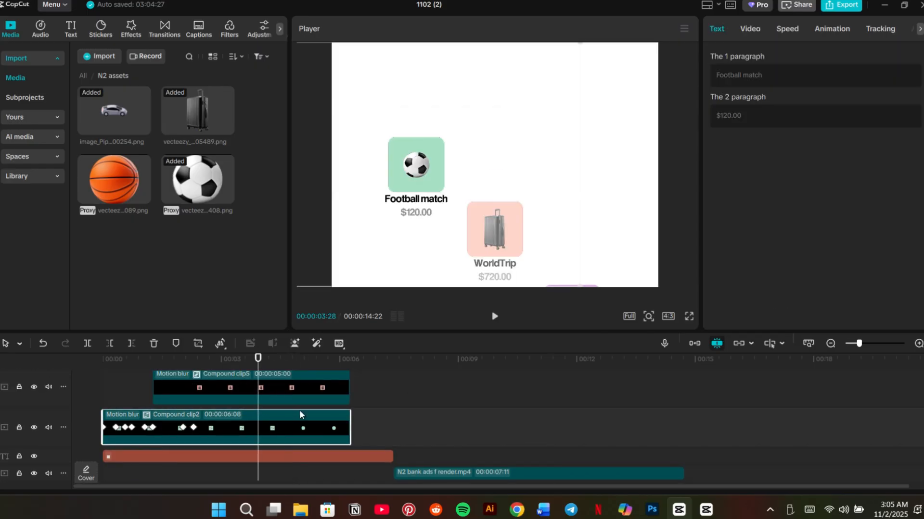
{"action": "left_click", "coordinate": [743, 27]}
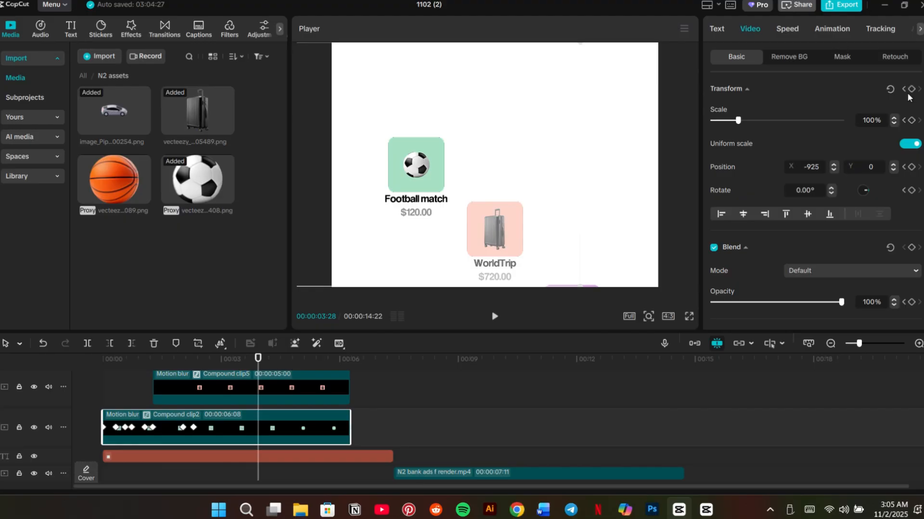
{"action": "left_click", "coordinate": [910, 90]}
Keyframe the Football match clip at 00:00:04:15 with its vertical position lowered to -124
{"action": "left_click", "coordinate": [324, 388]}
{"action": "key", "text": "Right"}
{"action": "key", "text": "Right"}
{"action": "key", "text": "Right"}
{"action": "key", "text": "Right"}
{"action": "key", "text": "Right"}
{"action": "key", "text": "Right"}
{"action": "key", "text": "Right"}
{"action": "key", "text": "Right"}
{"action": "key", "text": "Right"}
{"action": "key", "text": "Right"}
{"action": "key", "text": "Right"}
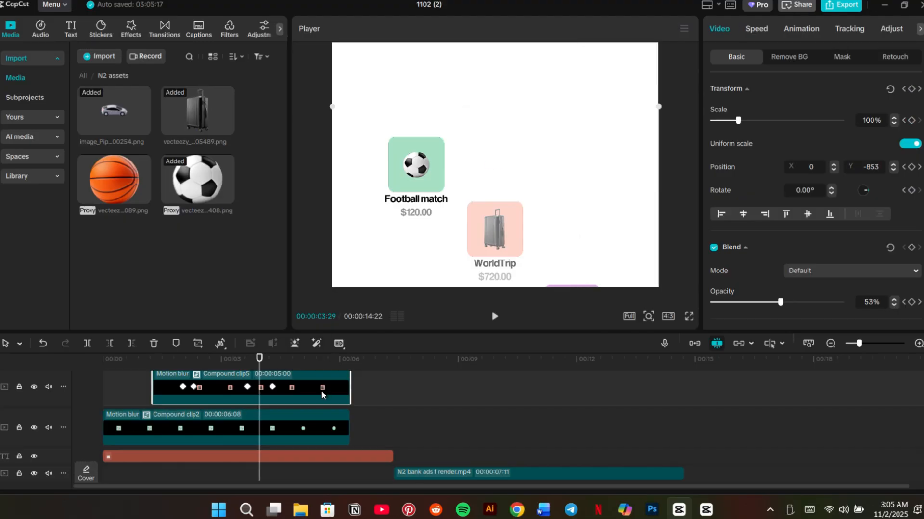
{"action": "left_click", "coordinate": [281, 369]}
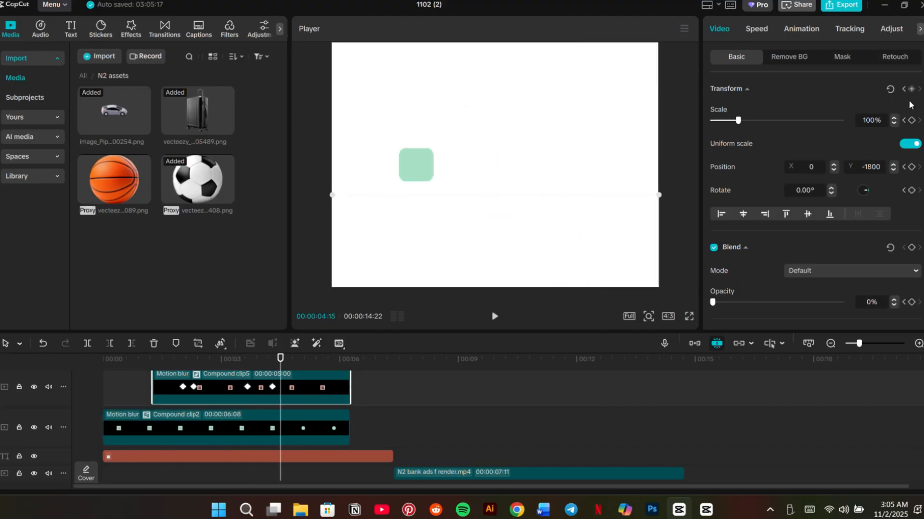
{"action": "left_click", "coordinate": [308, 428]}
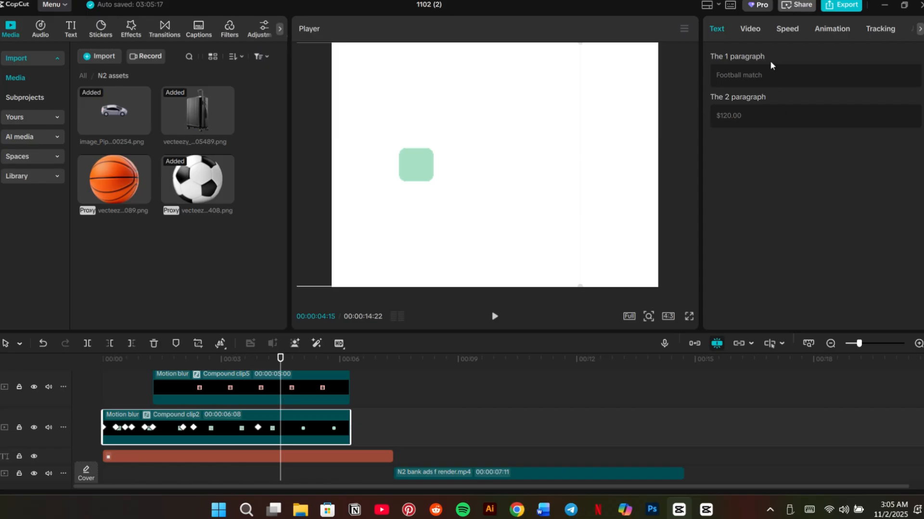
{"action": "left_click", "coordinate": [750, 29]}
{"action": "left_click", "coordinate": [910, 89]}
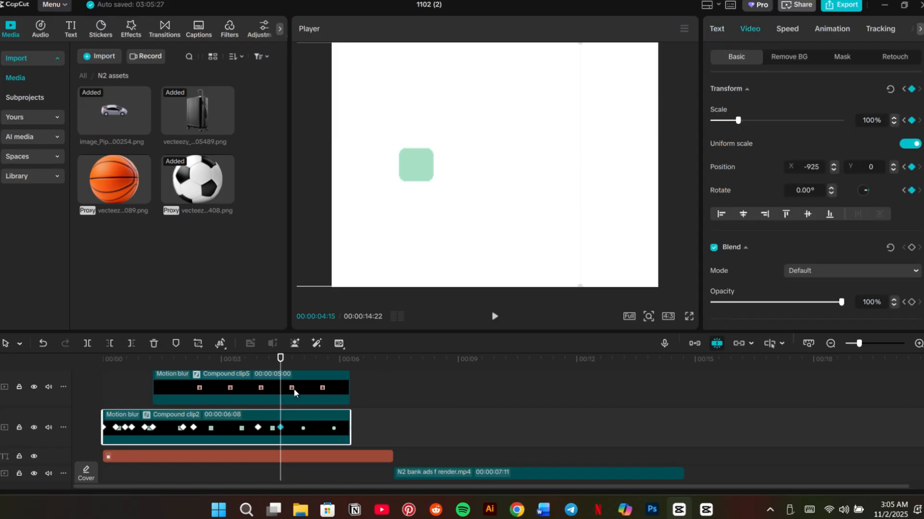
{"action": "left_click", "coordinate": [894, 169]}
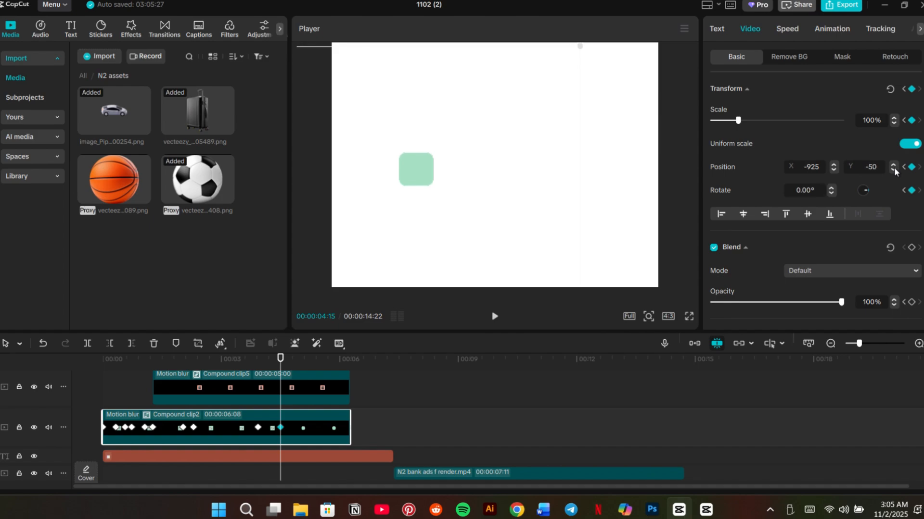
{"action": "left_click_drag", "start_coordinate": [894, 169], "coordinate": [893, 168]}
Apply the Cubic Out curve to the Football match clip's keyframe at 00:00:03:28 and play back the downward move
{"action": "left_click_drag", "start_coordinate": [280, 365], "coordinate": [258, 365]}
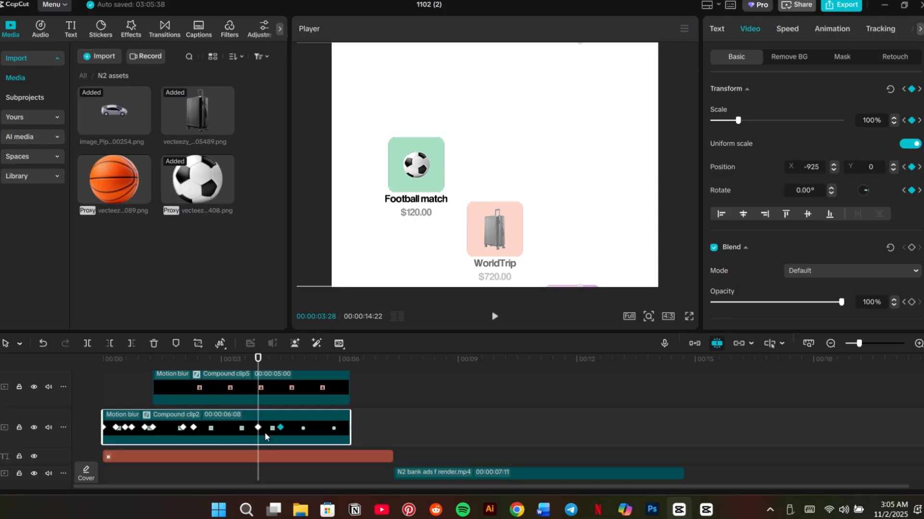
{"action": "right_click", "coordinate": [257, 428]}
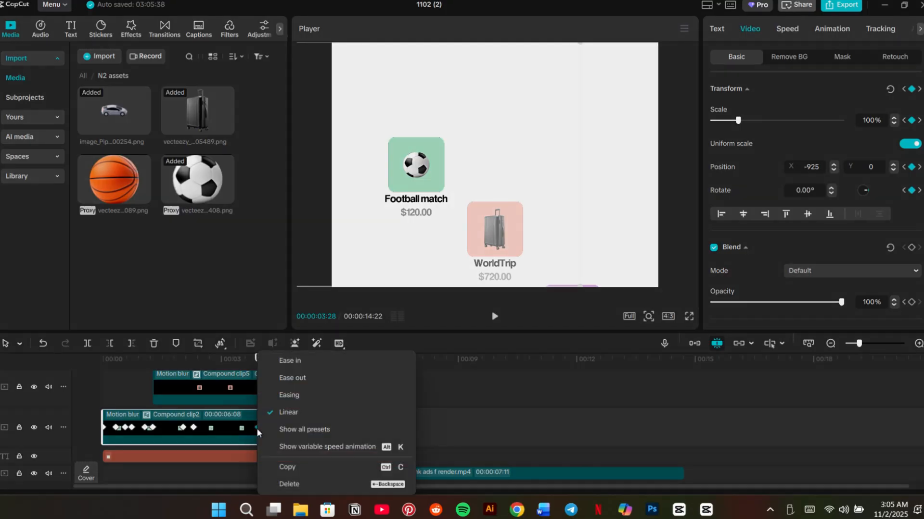
{"action": "left_click", "coordinate": [273, 431]}
{"action": "left_click", "coordinate": [405, 395]}
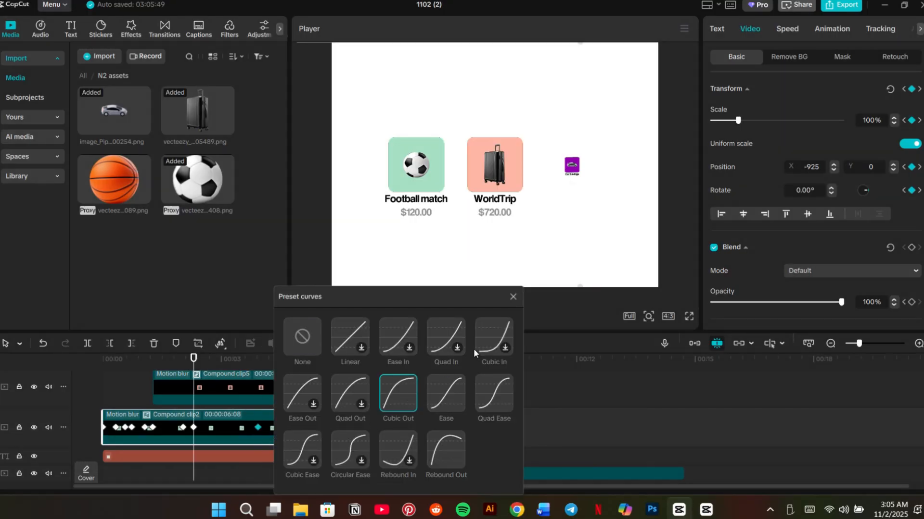
{"action": "left_click", "coordinate": [511, 297]}
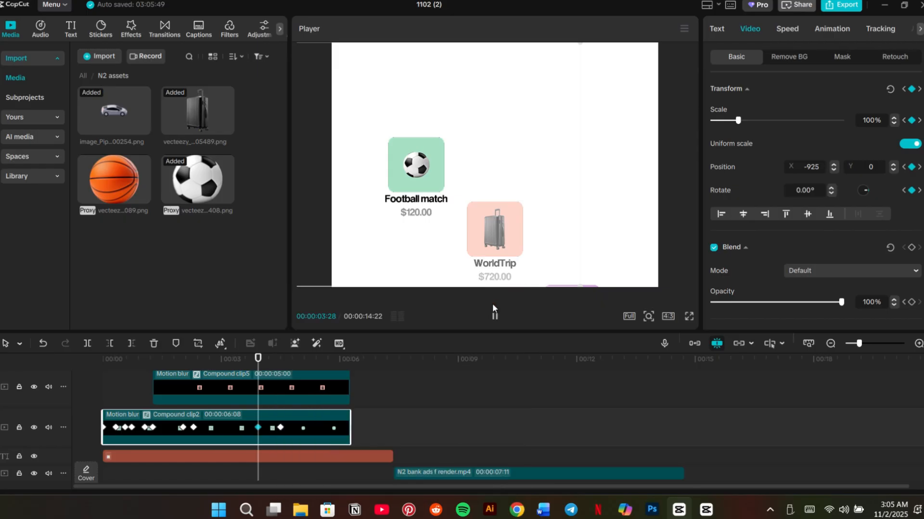
{"action": "left_click", "coordinate": [494, 316]}
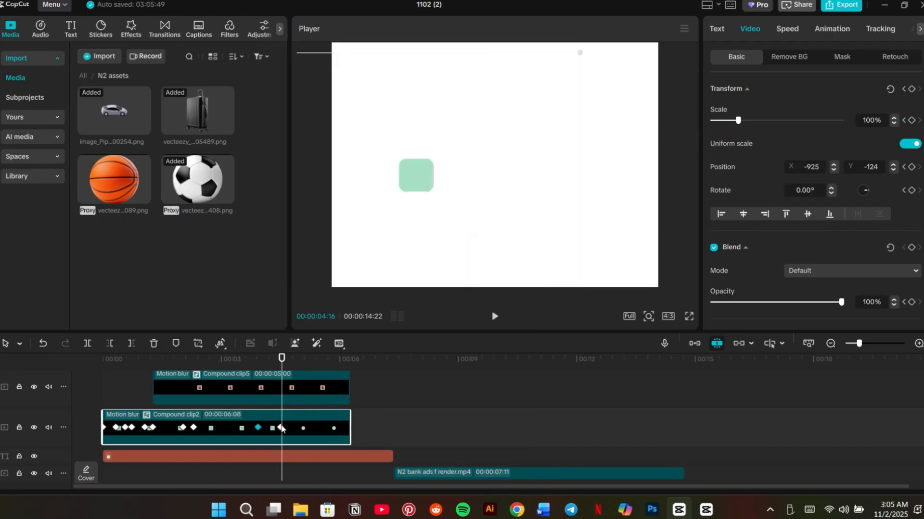
Try an earlier time for the Football match clip's lowered-position keyframe and play back the downward move
{"action": "left_click", "coordinate": [256, 428]}
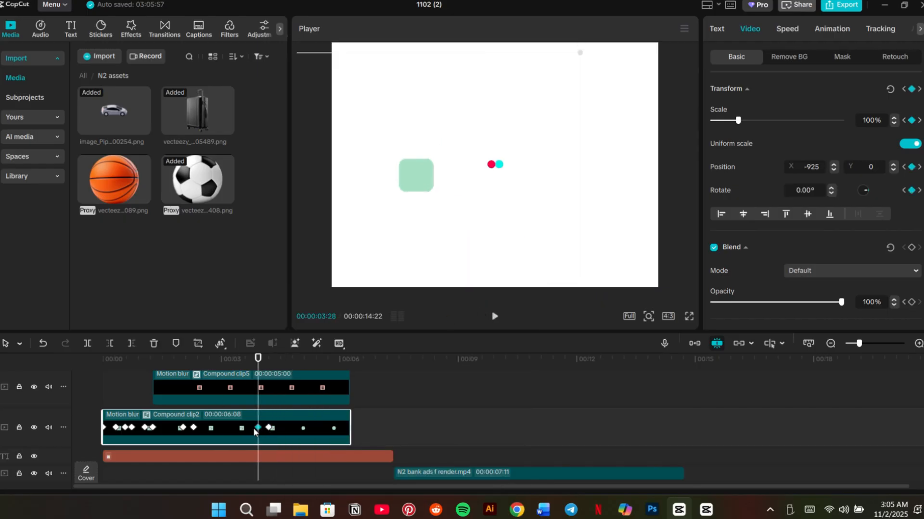
{"action": "right_click", "coordinate": [258, 428]}
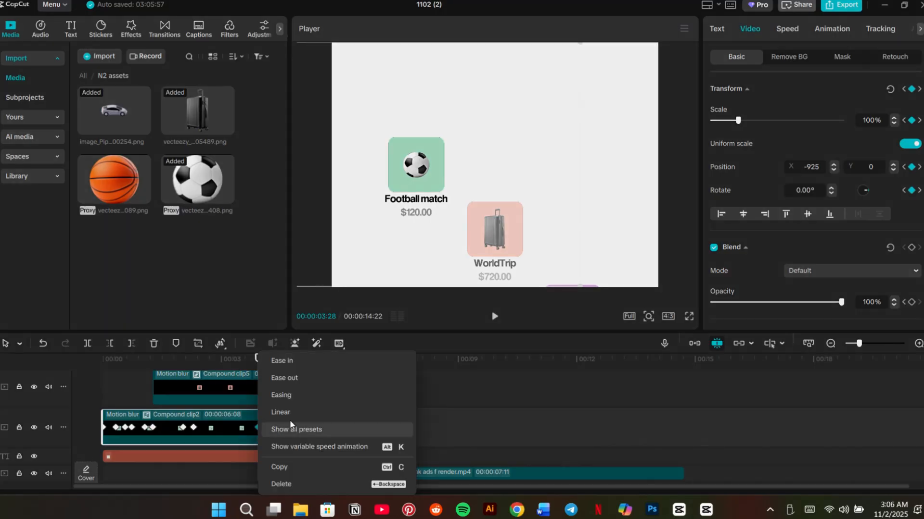
{"action": "left_click", "coordinate": [298, 428]}
{"action": "left_click", "coordinate": [537, 297]}
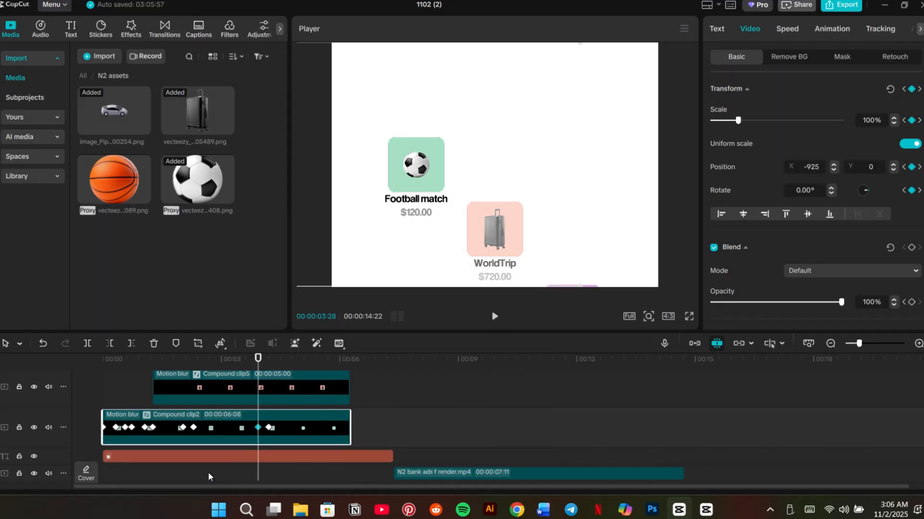
{"action": "left_click", "coordinate": [210, 464]}
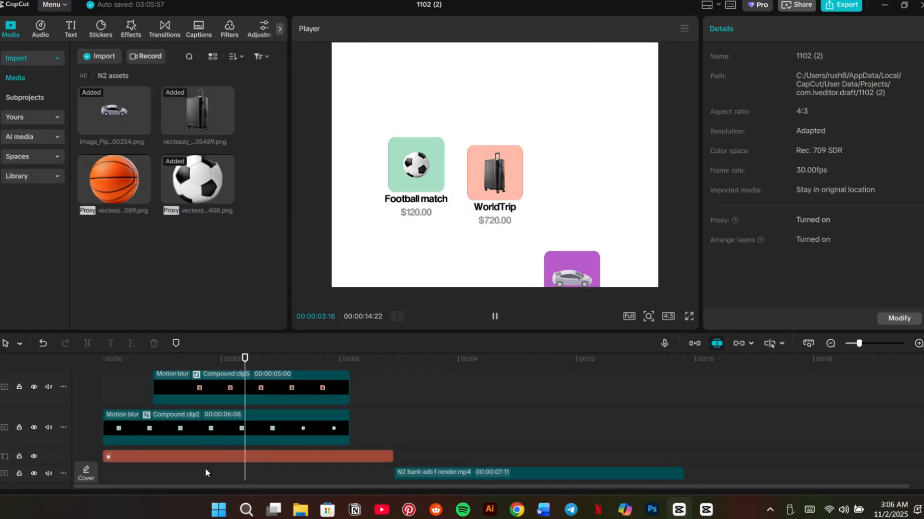
{"action": "key", "text": "space"}
Shift the Football match clip's lowered-position keyframe slightly later, to about 00:00:04:10
{"action": "left_click", "coordinate": [275, 429]}
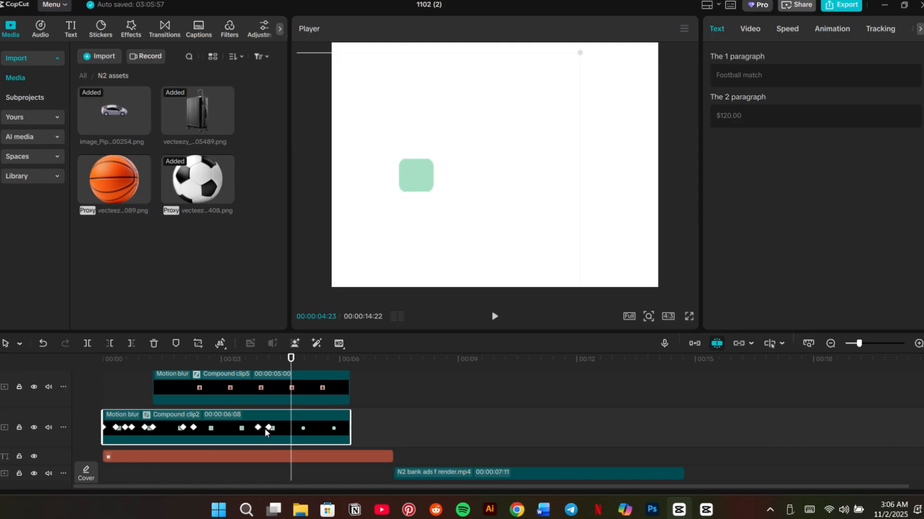
{"action": "left_click", "coordinate": [272, 428]}
{"action": "left_click", "coordinate": [258, 428]}
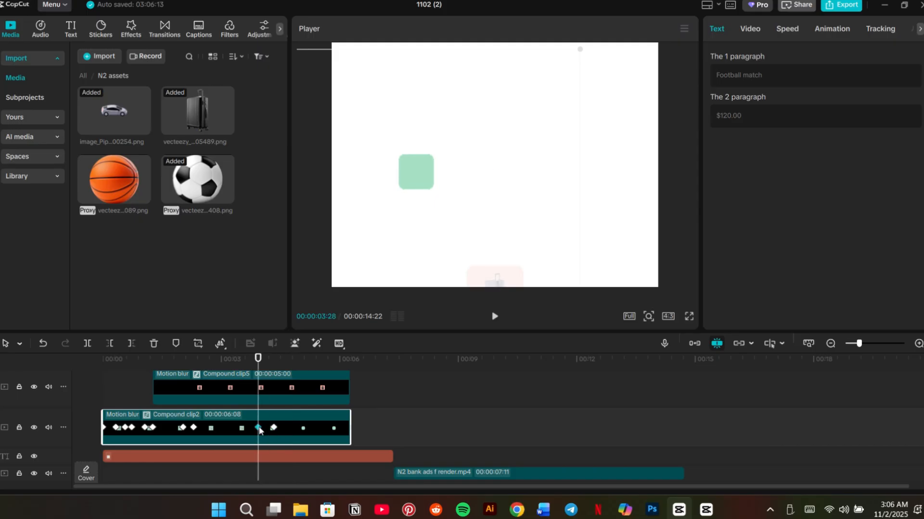
Apply the Cubic Out curve to the Football match clip's keyframe at 00:00:03:28 and play back the result
{"action": "right_click", "coordinate": [258, 428]}
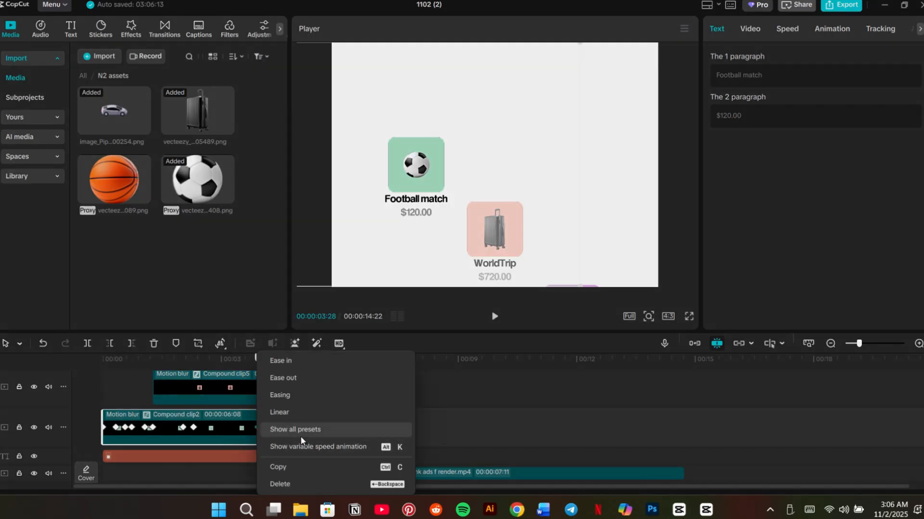
{"action": "left_click", "coordinate": [301, 435]}
{"action": "left_click", "coordinate": [422, 400]}
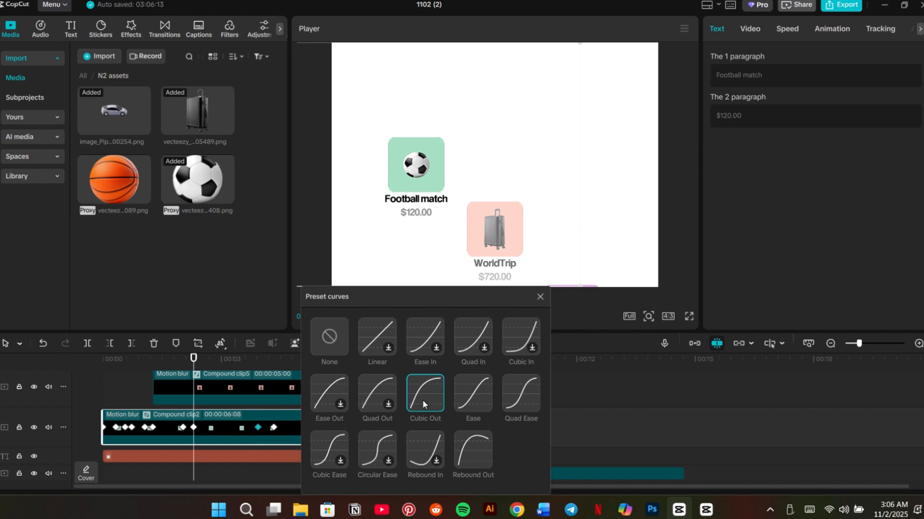
{"action": "left_click", "coordinate": [540, 297]}
{"action": "left_click", "coordinate": [496, 325]}
{"action": "key", "text": "space"}
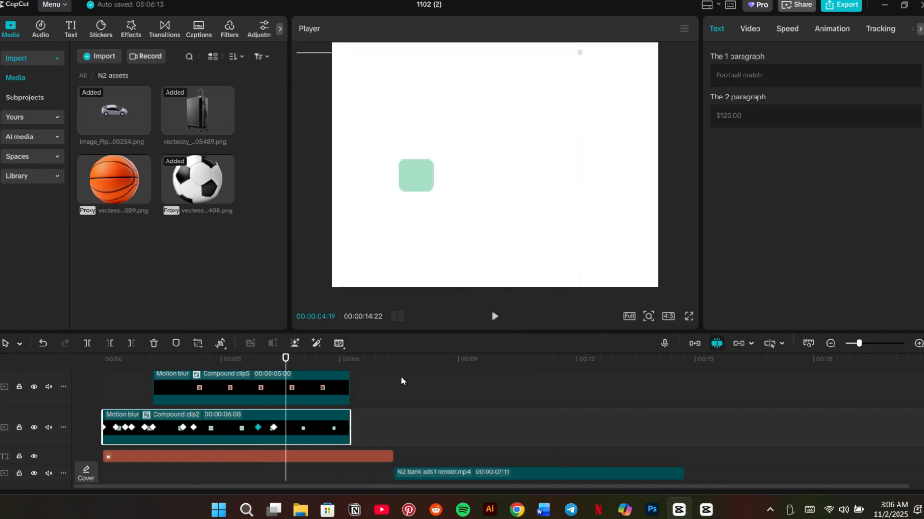
{"action": "left_click", "coordinate": [258, 471]}
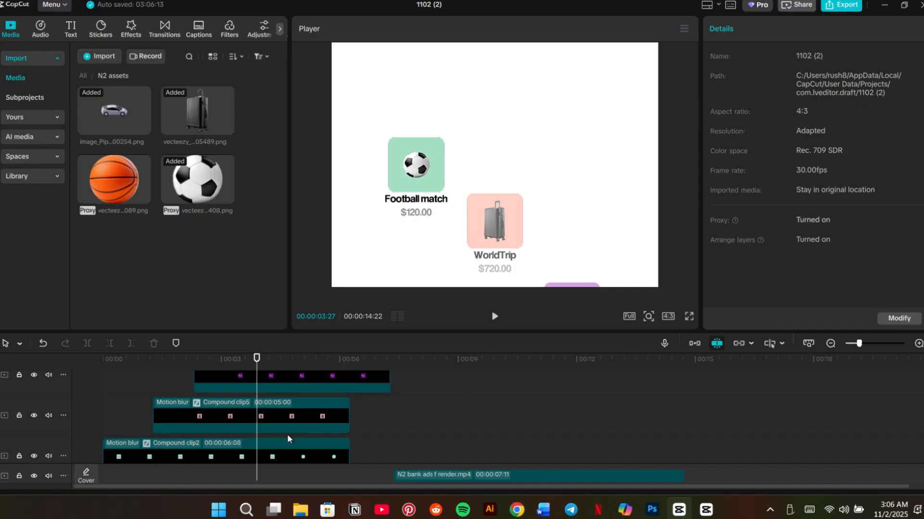
Add three default text clips at 00:00:04:04, while the green square is moving down
{"action": "left_click", "coordinate": [292, 439]}
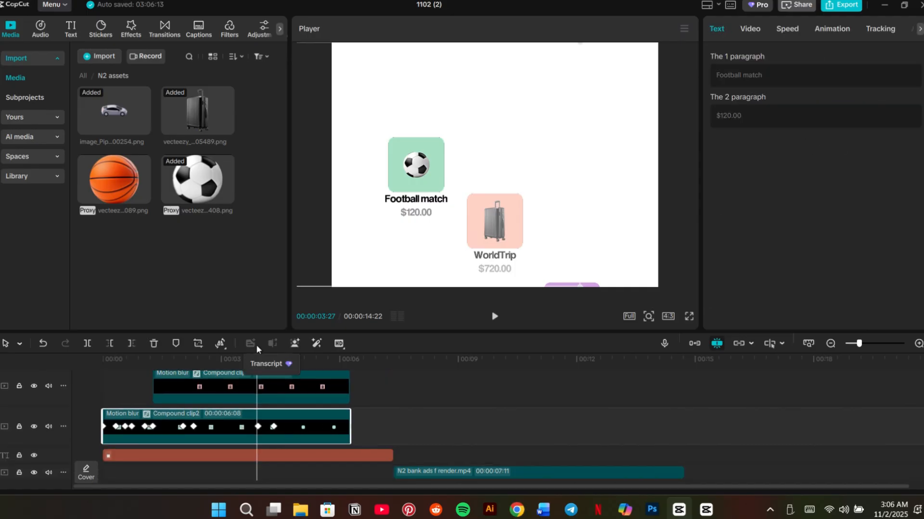
{"action": "left_click_drag", "start_coordinate": [257, 368], "coordinate": [271, 370]}
{"action": "scroll", "coordinate": [292, 392], "scroll_direction": "up", "scroll_amount": 3}
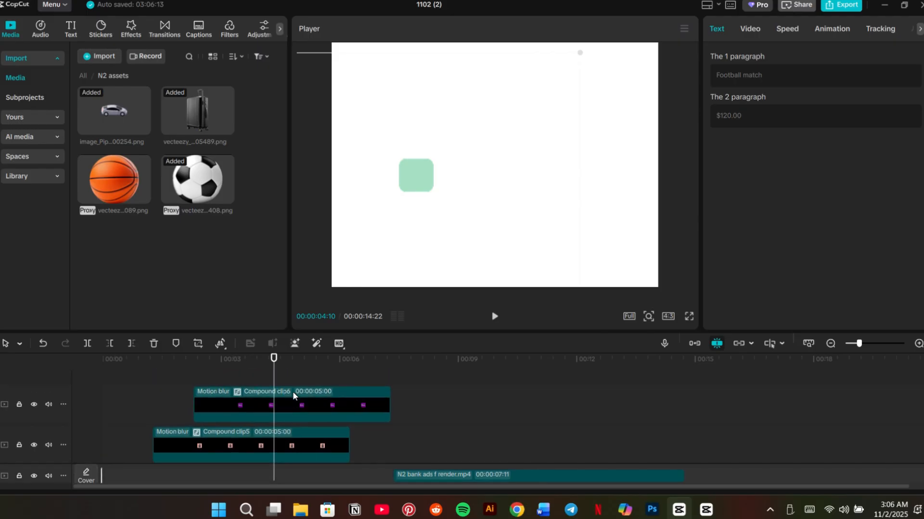
{"action": "left_click_drag", "start_coordinate": [271, 387], "coordinate": [262, 388]}
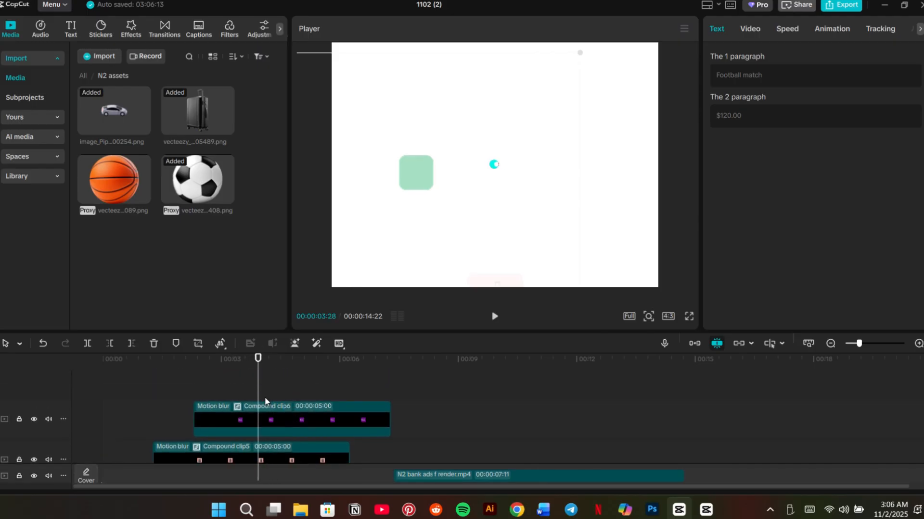
{"action": "scroll", "coordinate": [265, 397], "scroll_direction": "down", "scroll_amount": 3}
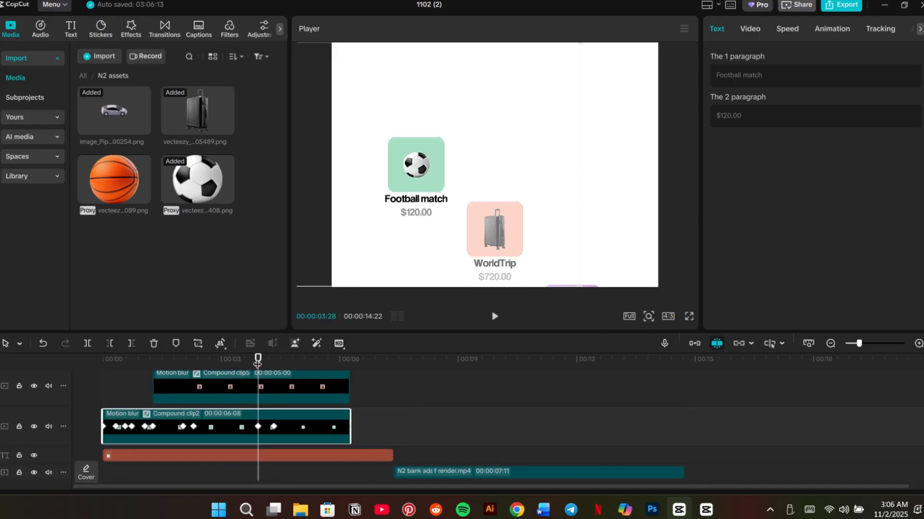
{"action": "left_click_drag", "start_coordinate": [261, 364], "coordinate": [266, 364]}
{"action": "scroll", "coordinate": [267, 388], "scroll_direction": "up", "scroll_amount": 3}
{"action": "left_click", "coordinate": [71, 28]}
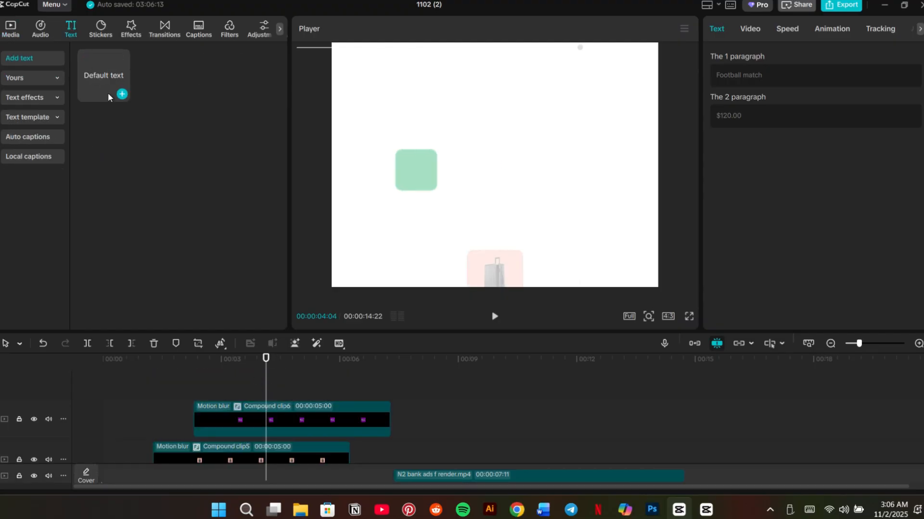
{"action": "left_click", "coordinate": [122, 94]}
{"action": "left_click", "coordinate": [122, 95]}
{"action": "left_click", "coordinate": [122, 94]}
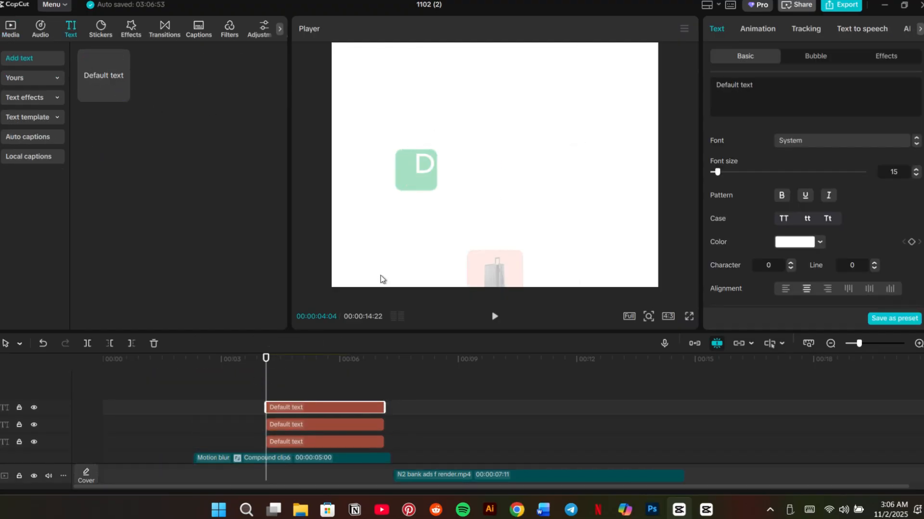
Delete the two extra default text clips and change the remaining clip's text to N
{"action": "left_click_drag", "start_coordinate": [413, 401], "coordinate": [373, 400]}
{"action": "key", "text": "Delete"}
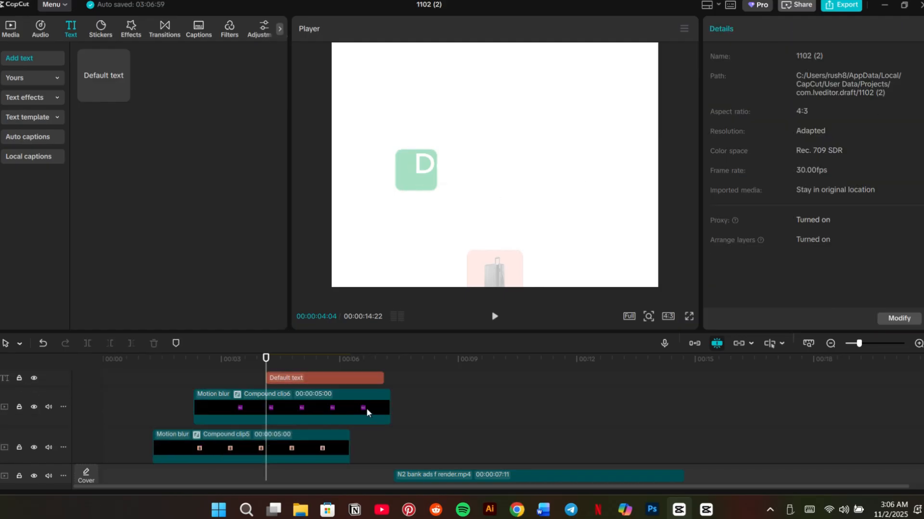
{"action": "left_click", "coordinate": [357, 379]}
{"action": "left_click", "coordinate": [803, 86]}
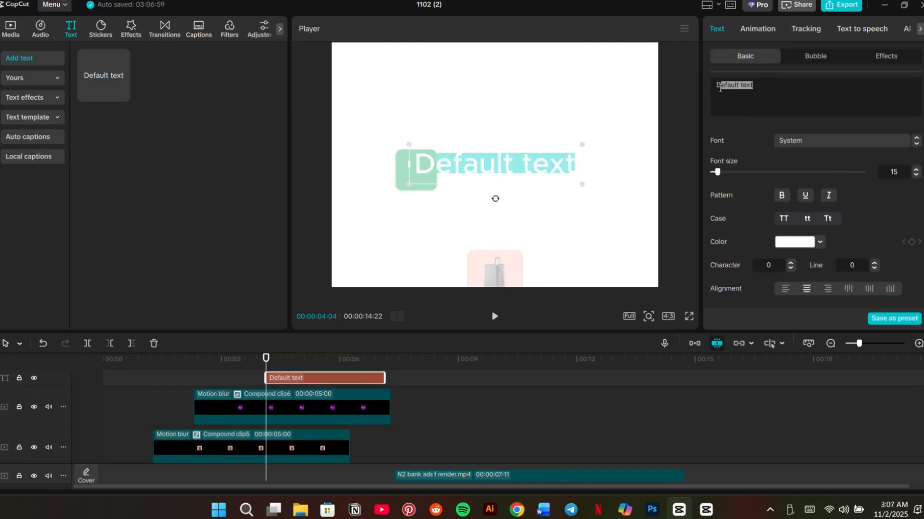
{"action": "left_click_drag", "start_coordinate": [775, 84], "coordinate": [712, 84]}
{"action": "type", "text": "N"}
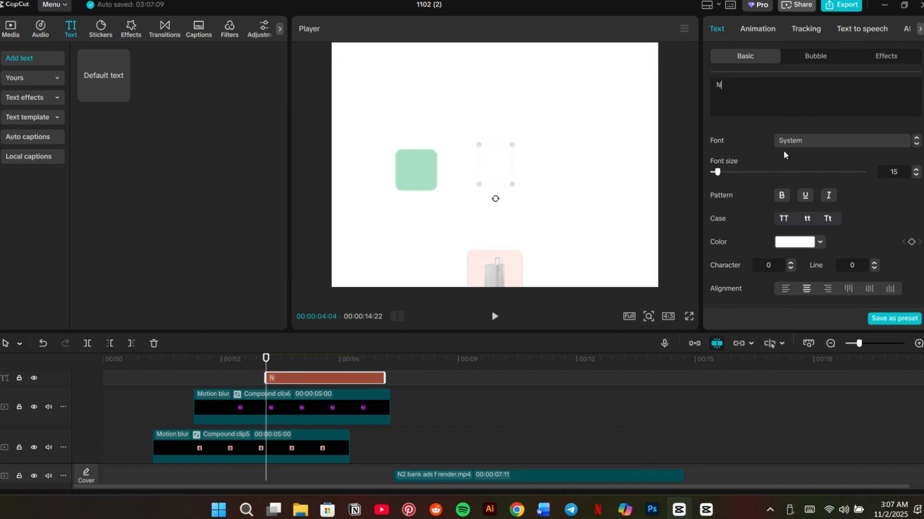
Set the N text to bold Europa Grotesk SH Medium and place it on the left half of the green square
{"action": "left_click", "coordinate": [795, 137]}
{"action": "left_click", "coordinate": [816, 118]}
{"action": "left_click", "coordinate": [782, 197]}
{"action": "left_click_drag", "start_coordinate": [507, 194], "coordinate": [417, 184]}
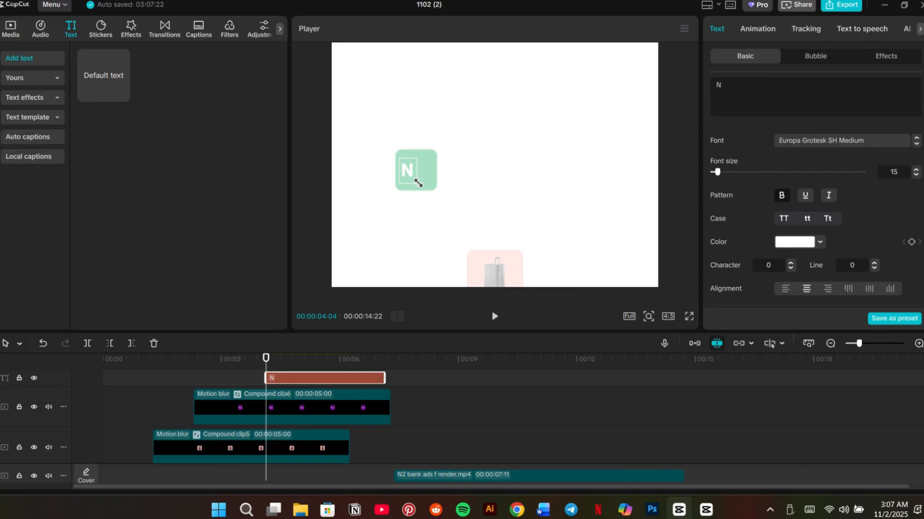
Duplicate the N text clip at 00:00:04:04 and change the copy's text to 2
{"action": "right_click", "coordinate": [289, 378]}
{"action": "left_click", "coordinate": [323, 246]}
{"action": "scroll", "coordinate": [310, 394], "scroll_direction": "up", "scroll_amount": 1}
{"action": "right_click", "coordinate": [307, 392]}
{"action": "left_click", "coordinate": [319, 394]}
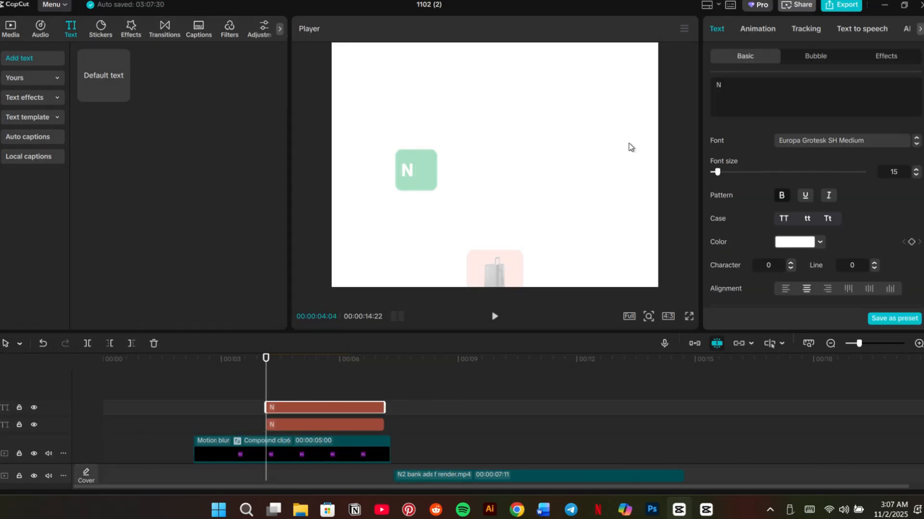
{"action": "type", "text": "2"}
Copy the 2 text clip on the track above the N text
{"action": "right_click", "coordinate": [307, 405]}
{"action": "left_click", "coordinate": [322, 254]}
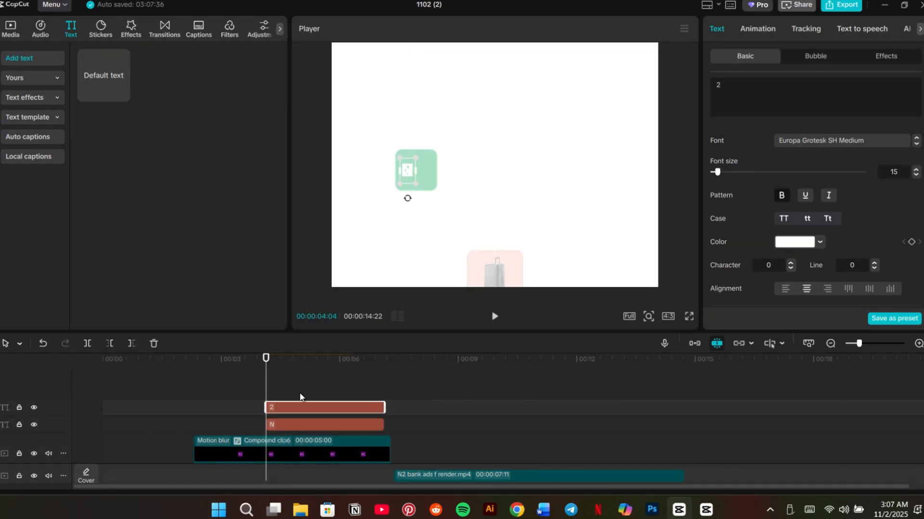